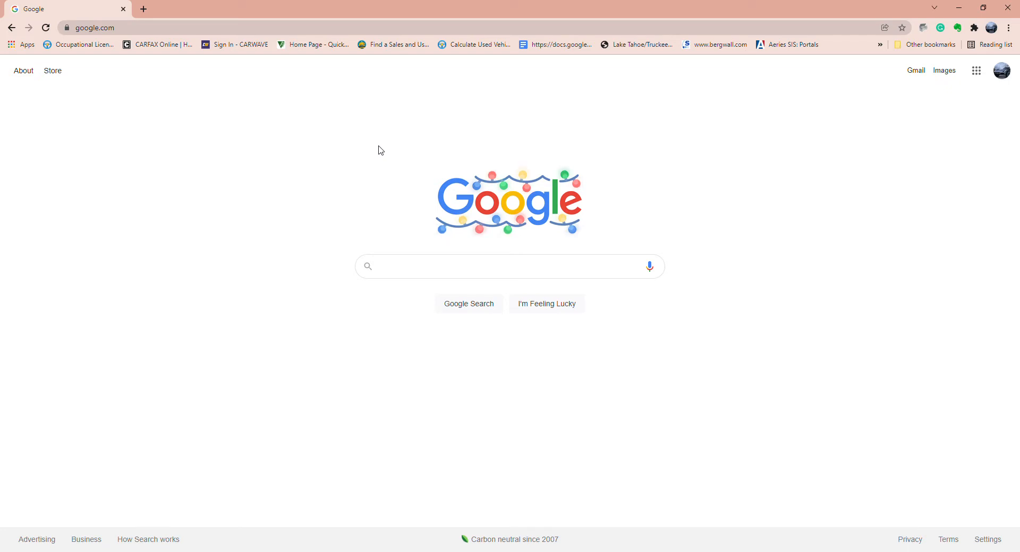
# Search Google for "google map" and open the Google Maps site from the results
pyautogui.click(407, 267)
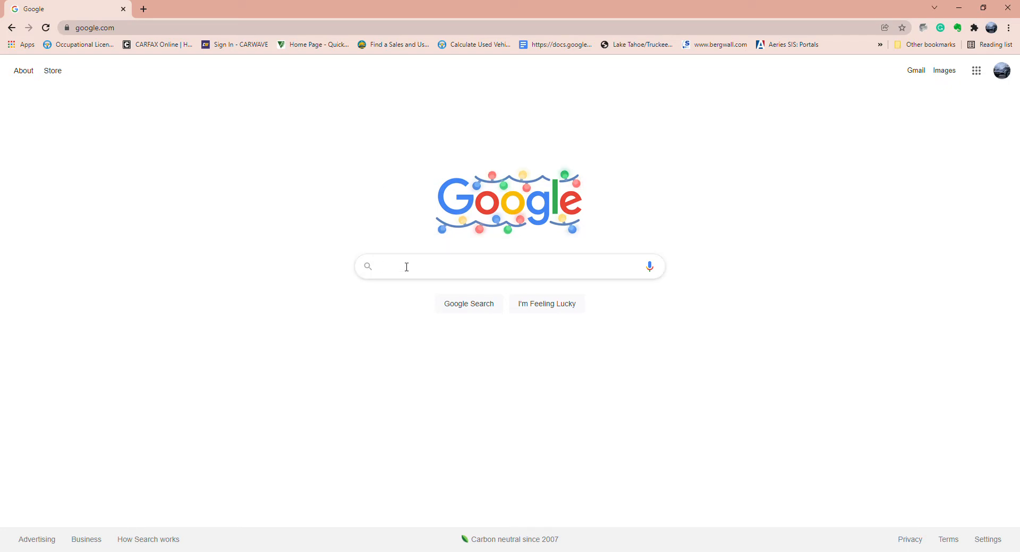
pyautogui.write('g')
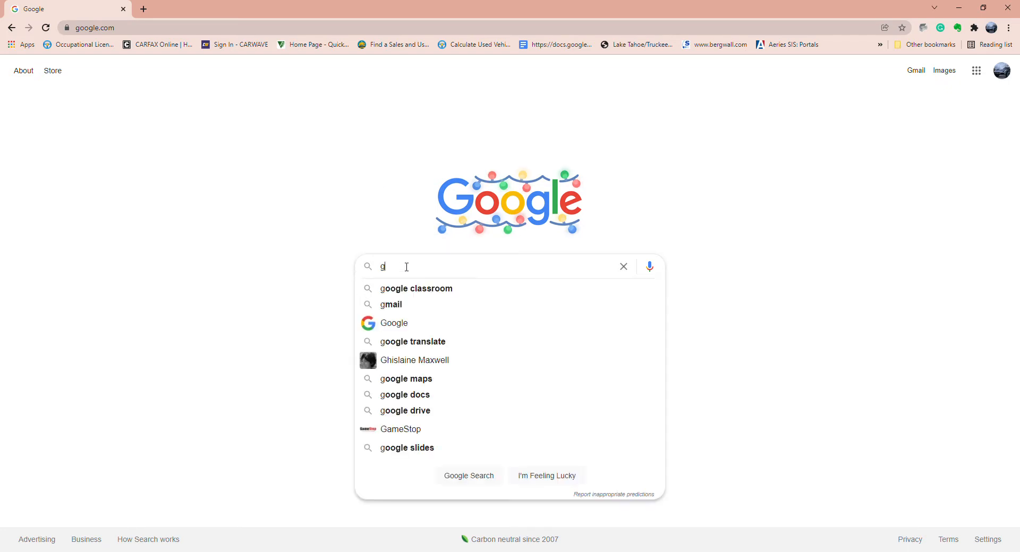
pyautogui.write('oogle mao')
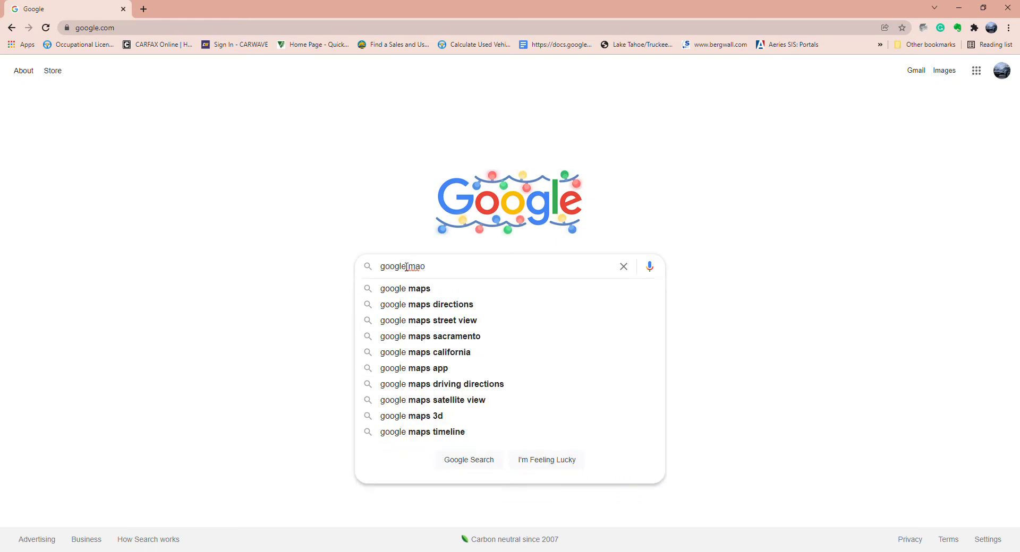
pyautogui.press('BackSpace')
pyautogui.write('p')
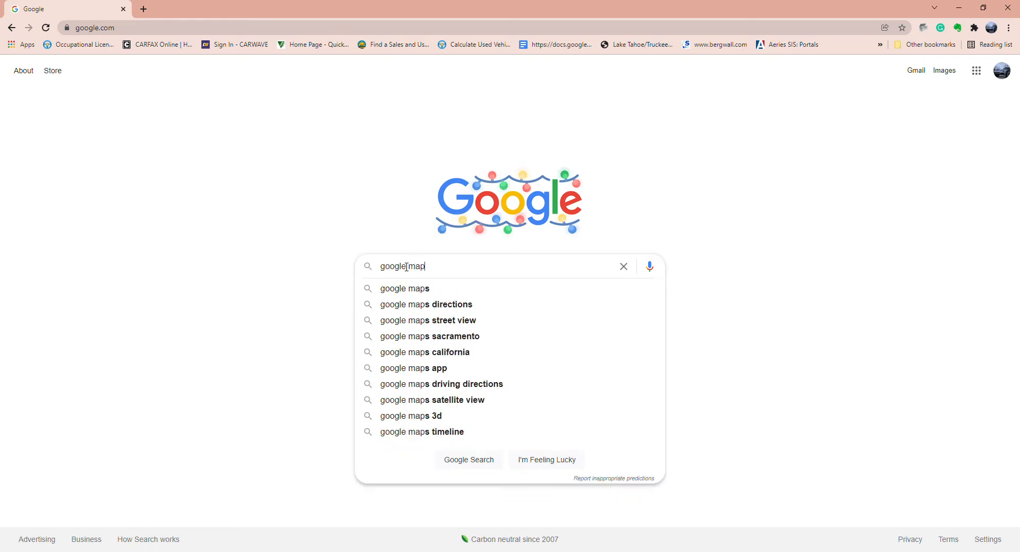
pyautogui.press('Return')
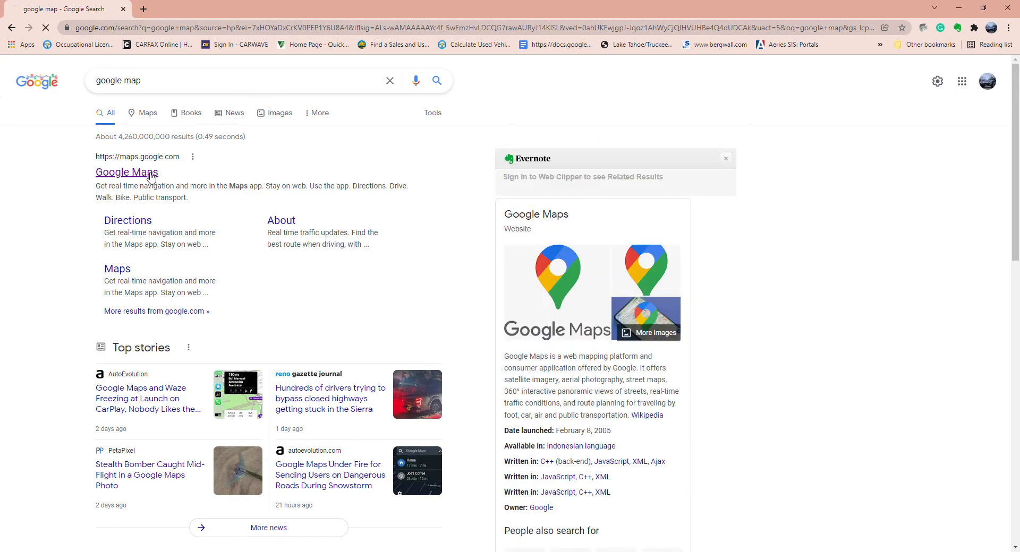
pyautogui.click(153, 173)
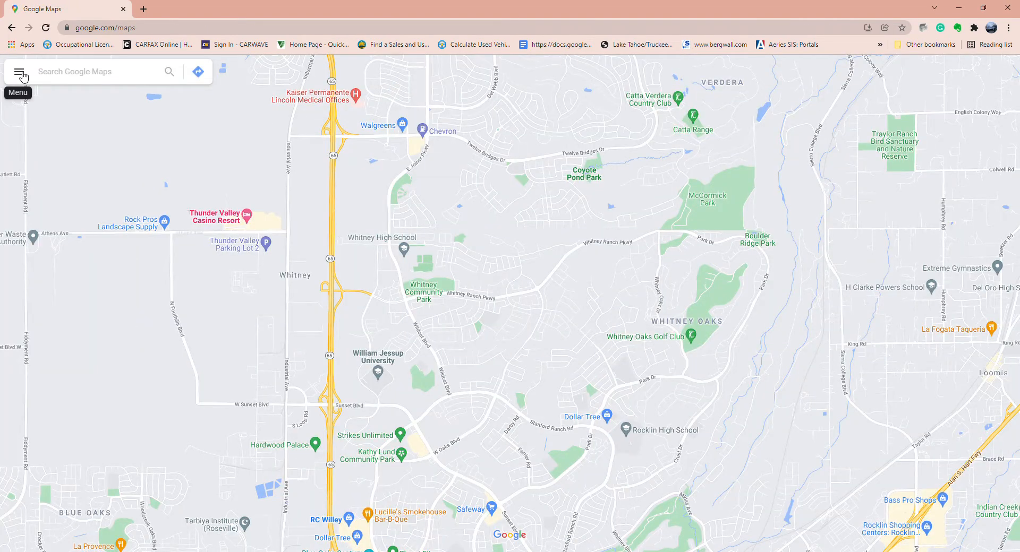
# Create a new custom map from the saved places' maps section and close the Grammarly page
pyautogui.scroll(-5, 250, 234)
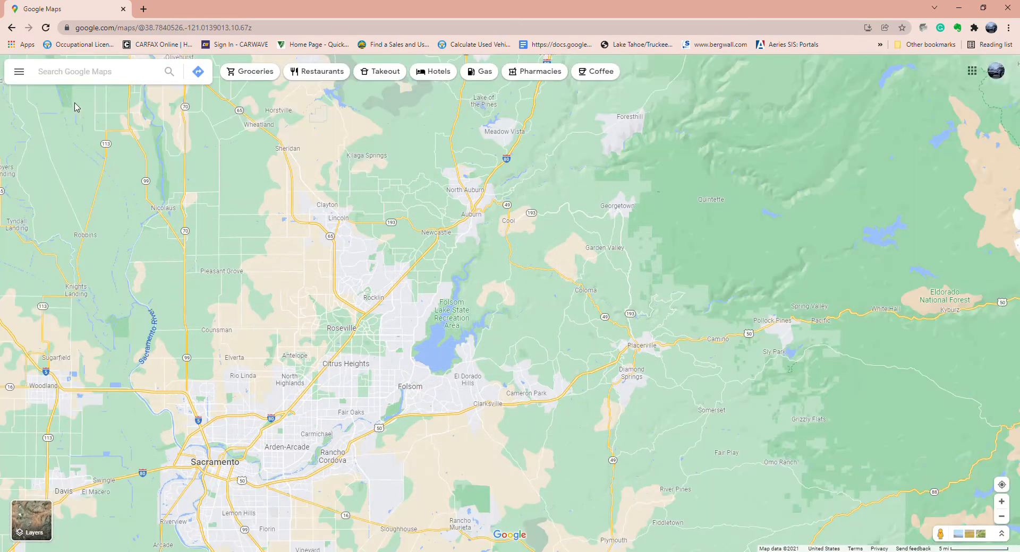
pyautogui.click(18, 71)
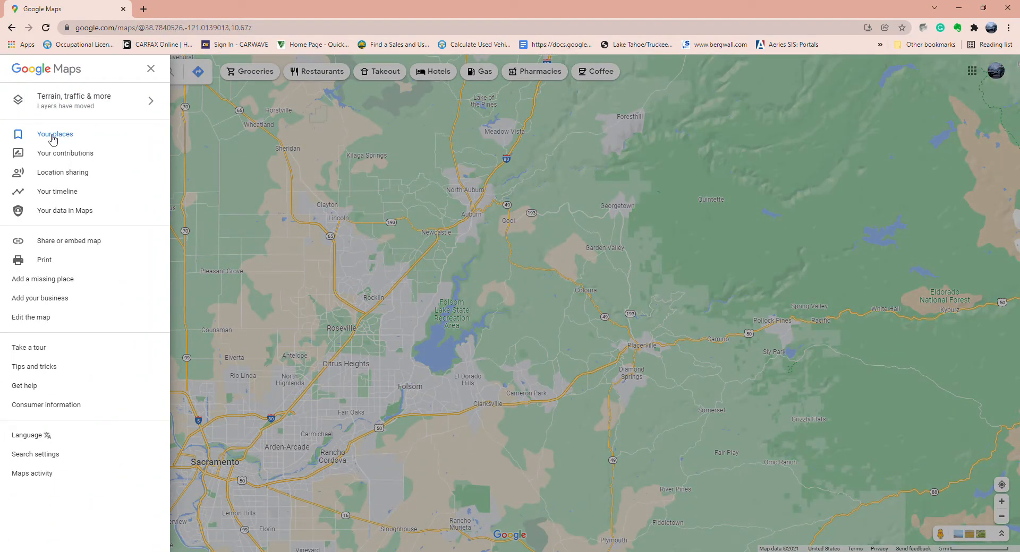
pyautogui.click(56, 135)
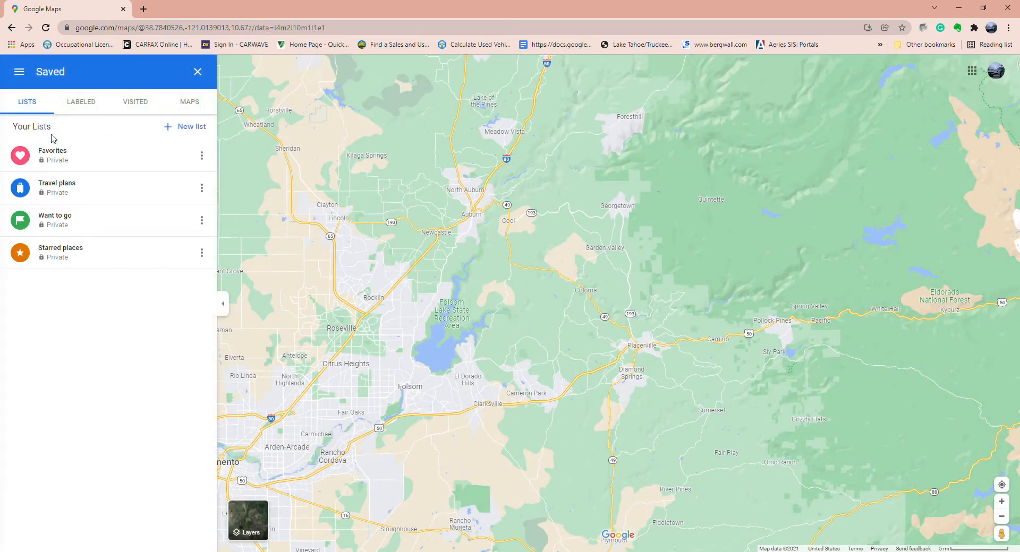
pyautogui.click(197, 106)
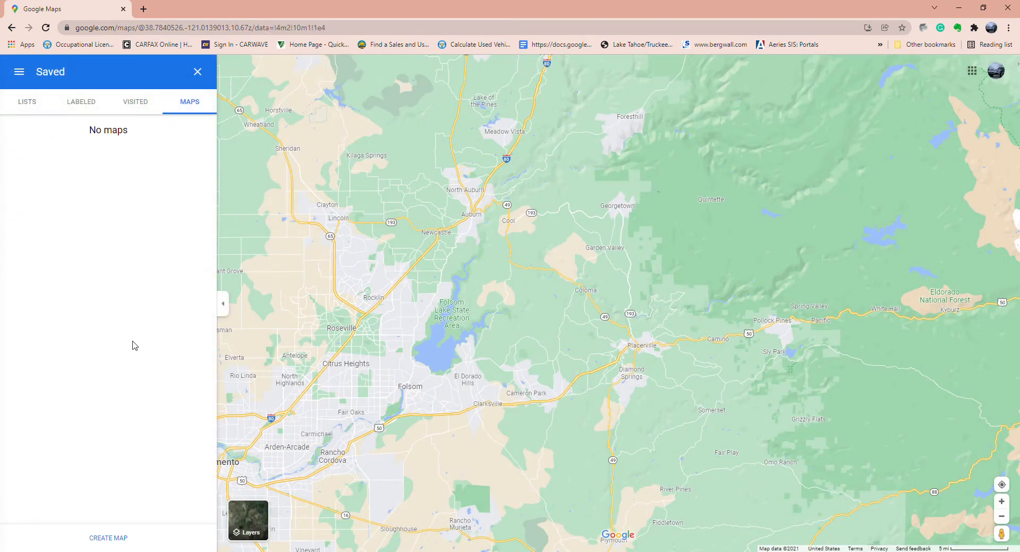
pyautogui.click(113, 539)
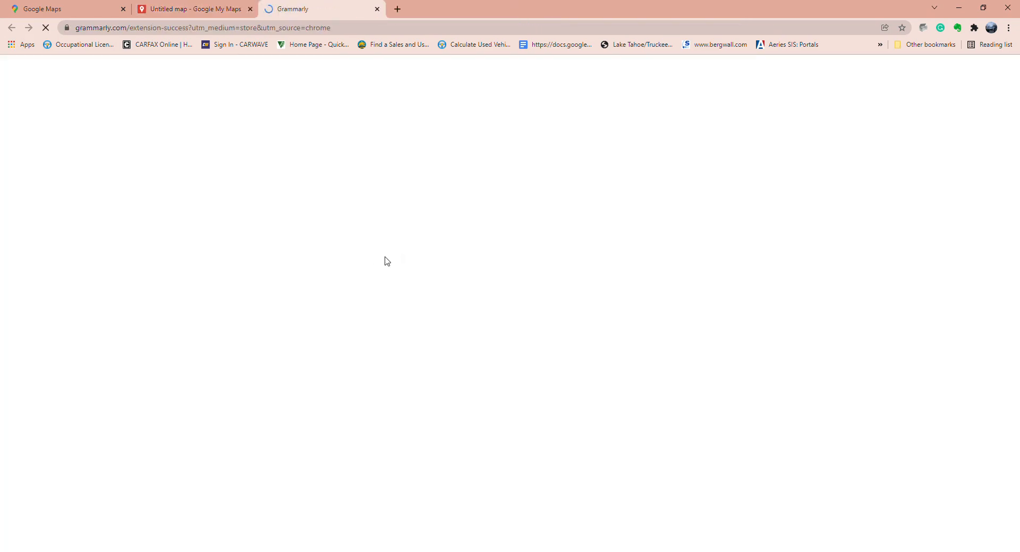
pyautogui.click(378, 9)
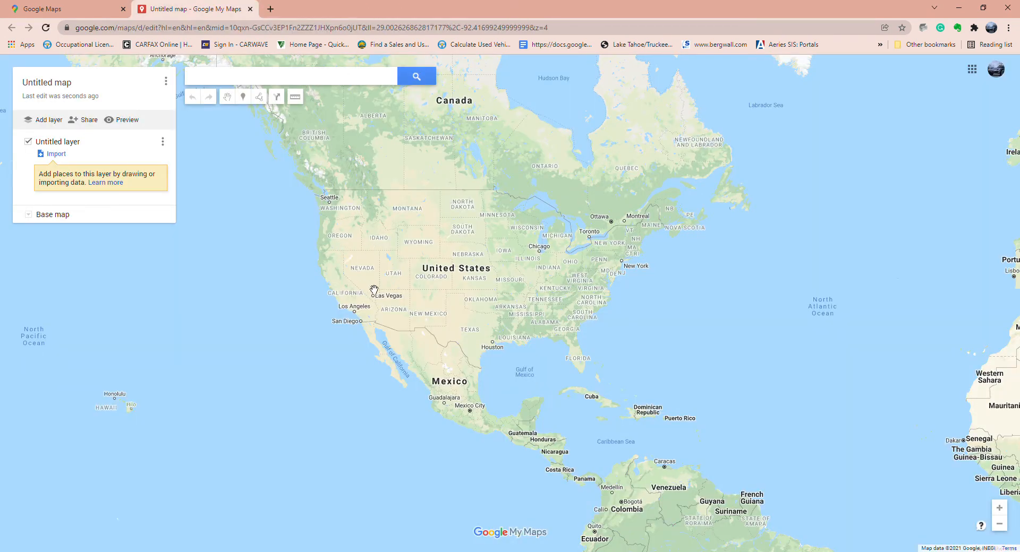
# Switch the untitled map's base map to satellite imagery, with the view centred on Stockton, California
pyautogui.scroll(3, 374, 289)
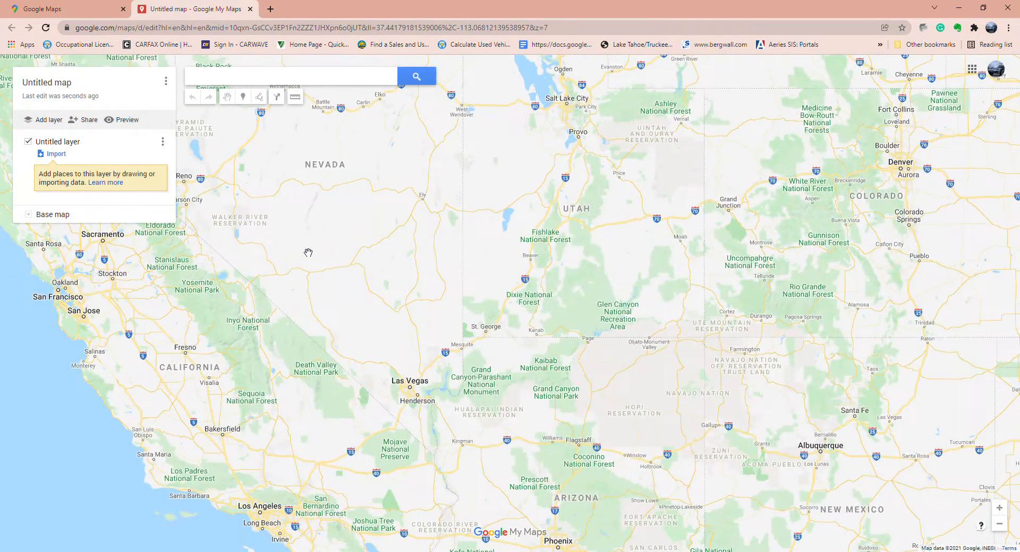
pyautogui.moveTo(308, 253); pyautogui.dragTo(563, 276)
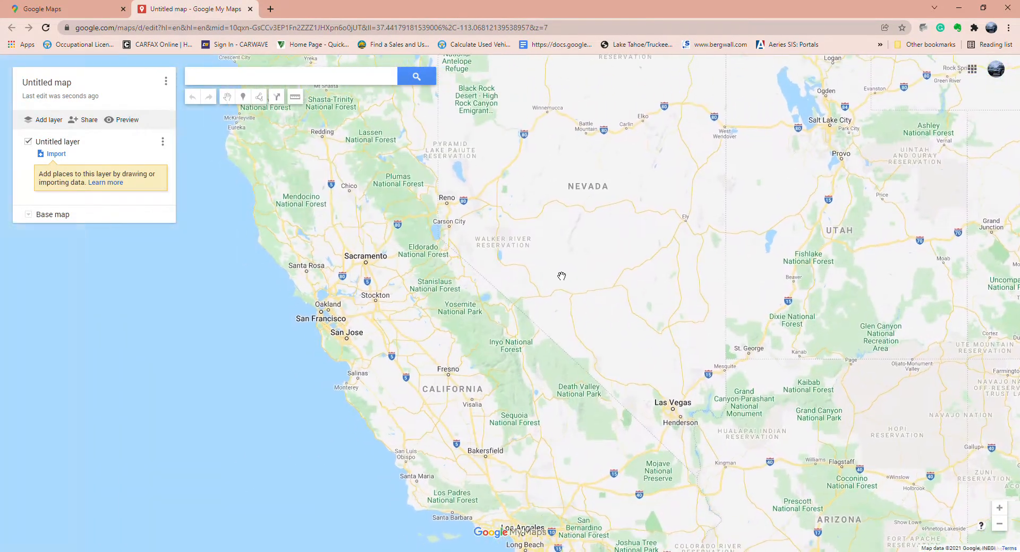
pyautogui.scroll(2, 480, 290)
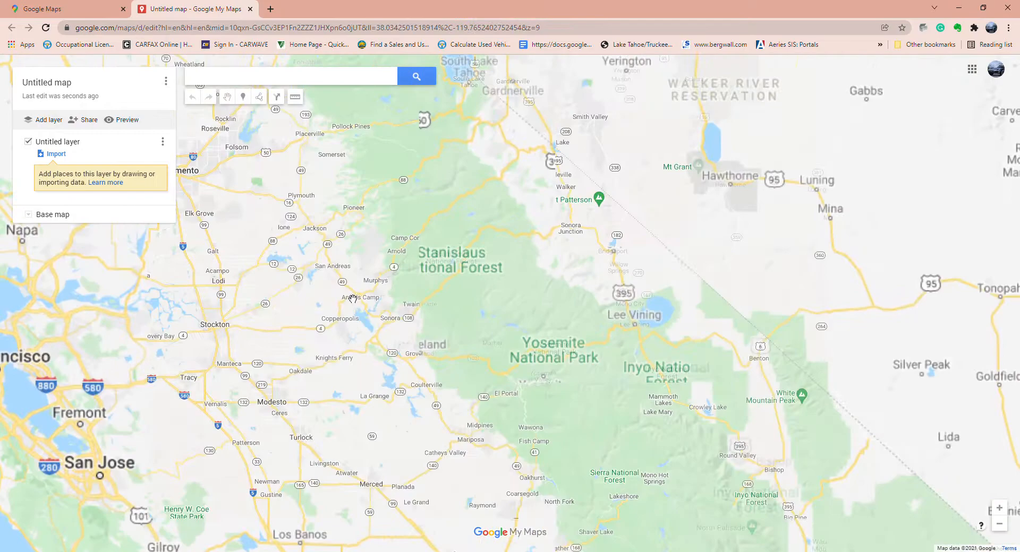
pyautogui.moveTo(354, 299); pyautogui.dragTo(589, 232)
pyautogui.scroll(3, 502, 268)
pyautogui.moveTo(160, 239); pyautogui.dragTo(544, 267)
pyautogui.scroll(2, 544, 266)
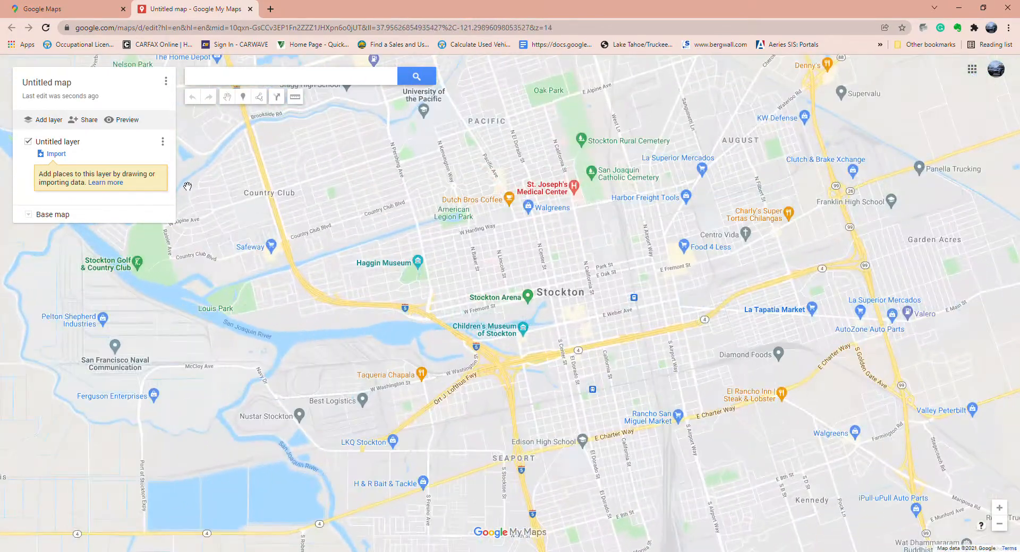
pyautogui.click(29, 214)
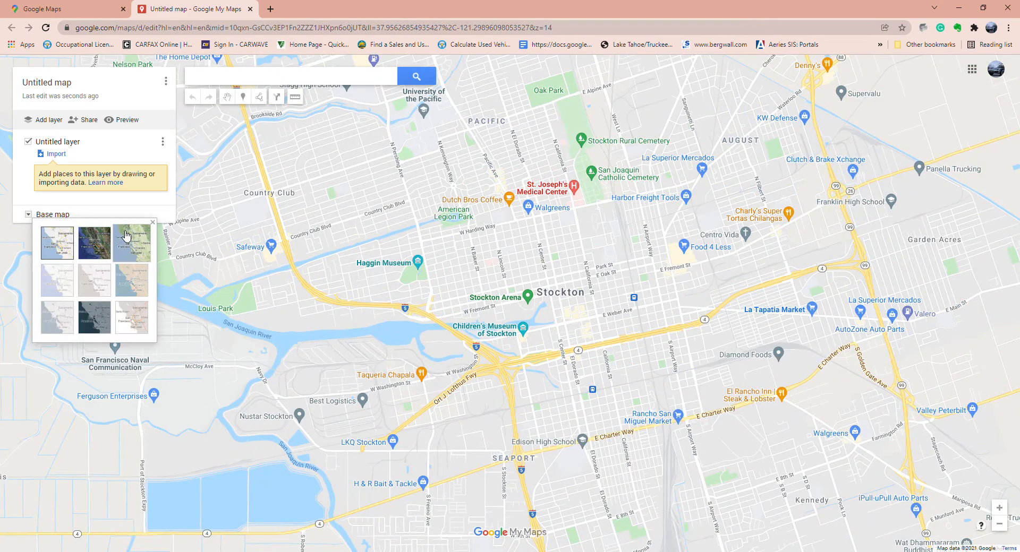
pyautogui.click(100, 238)
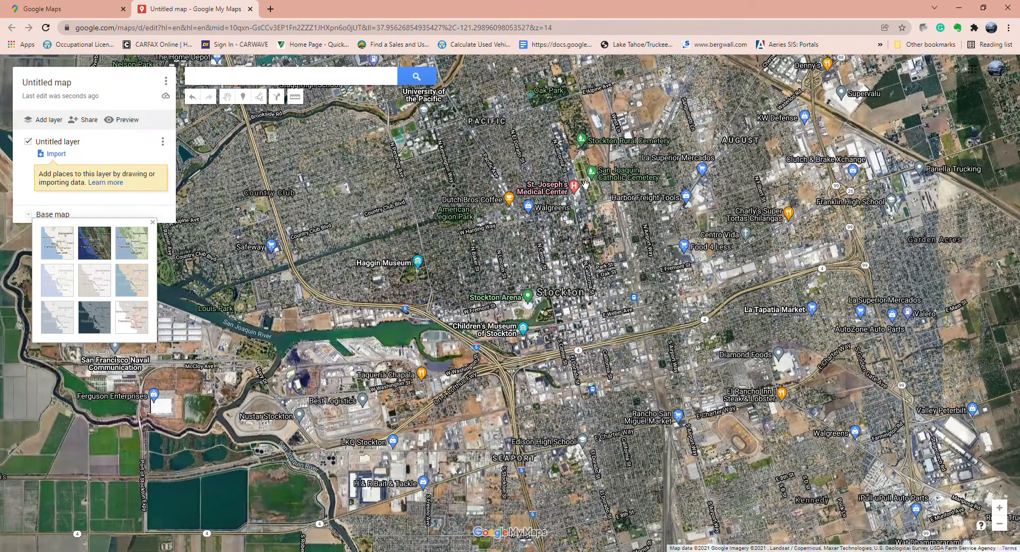
# Add a marker named "Loft" on the small brown-roofed building west of the pool, north of E Chestnut St, and save it
pyautogui.scroll(3, 584, 183)
pyautogui.scroll(1, 558, 194)
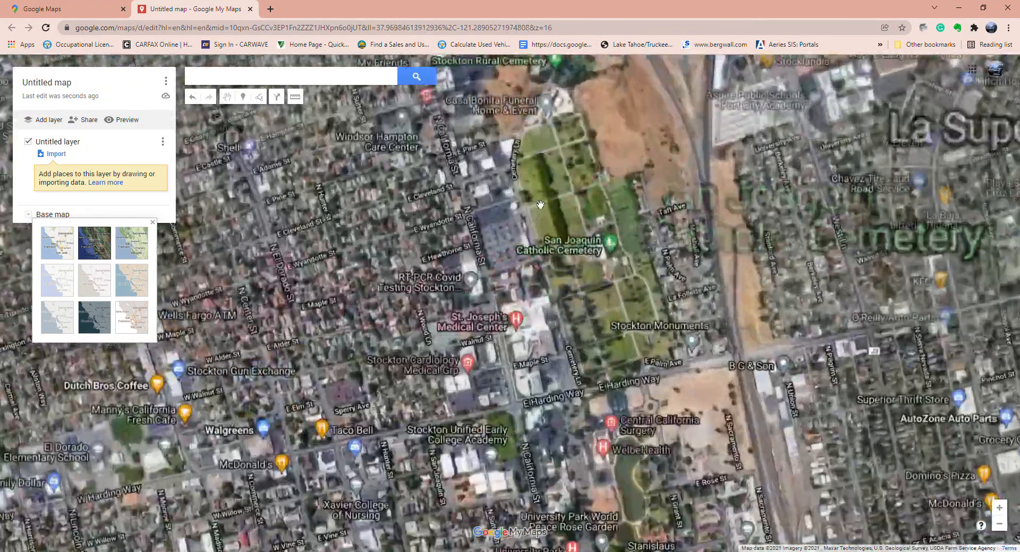
pyautogui.moveTo(416, 333); pyautogui.dragTo(546, 224)
pyautogui.scroll(3, 546, 224)
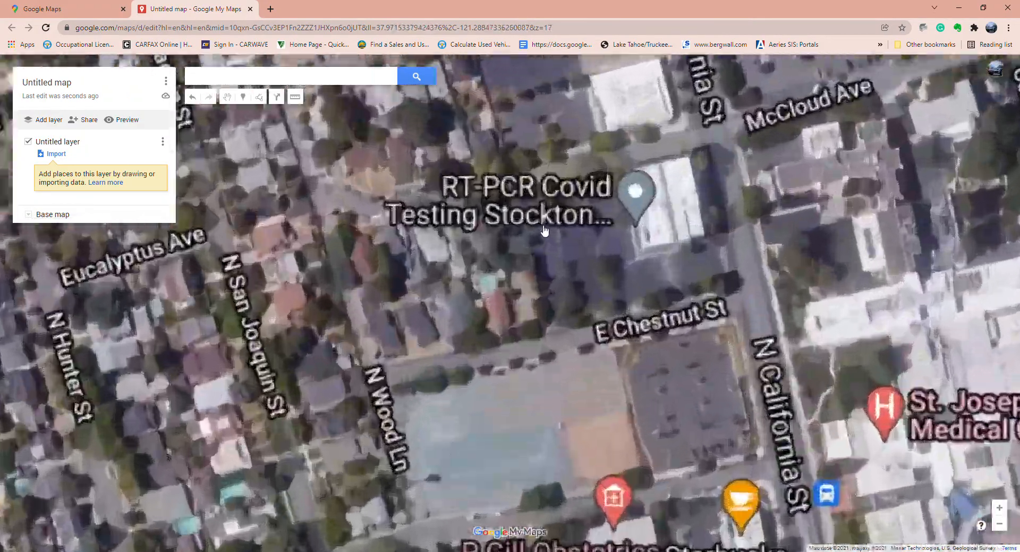
pyautogui.moveTo(345, 296)
pyautogui.mouseDown()
pyautogui.moveTo(492, 364)
pyautogui.moveTo(584, 392)
pyautogui.mouseUp()
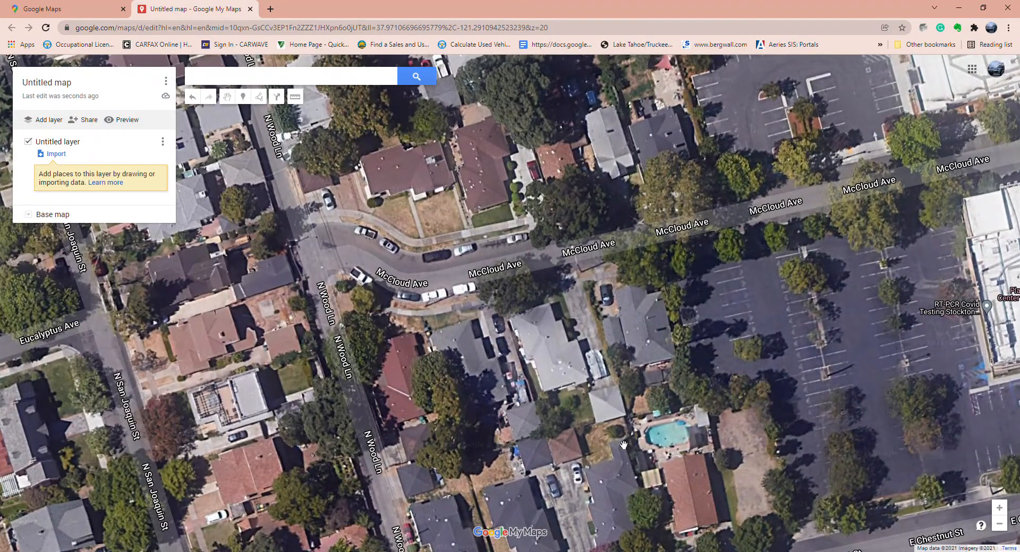
pyautogui.moveTo(584, 441); pyautogui.dragTo(676, 340)
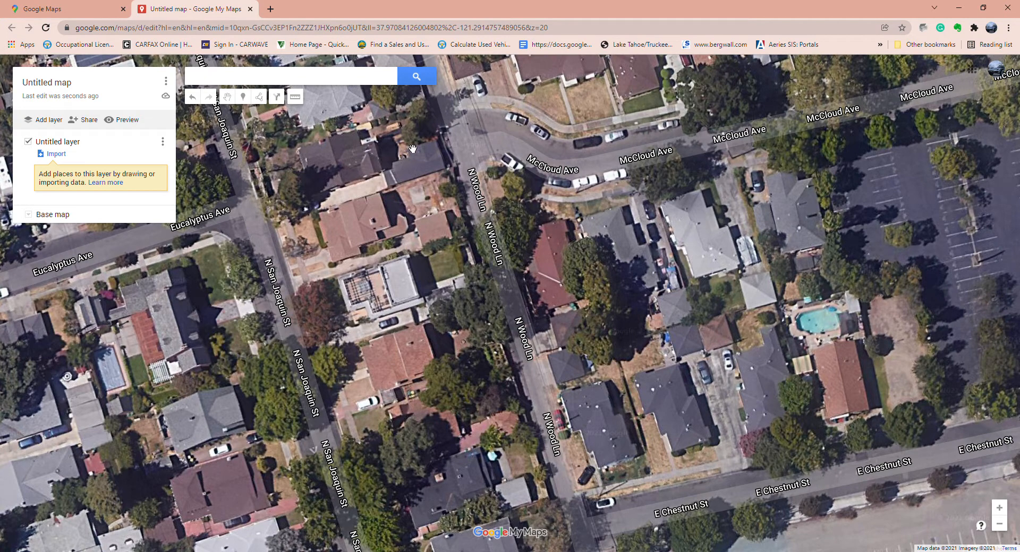
pyautogui.click(718, 337)
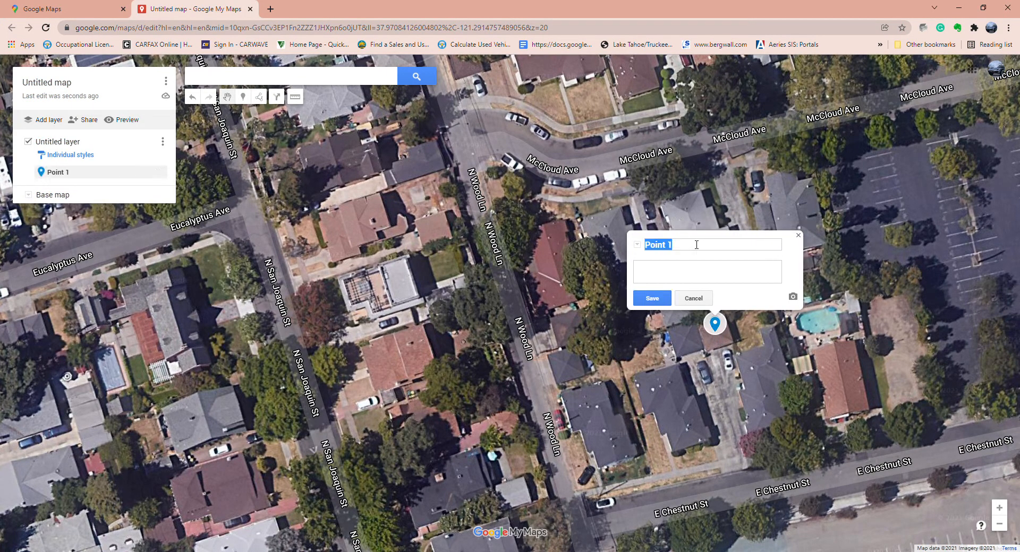
pyautogui.write('Loft')
pyautogui.click(652, 299)
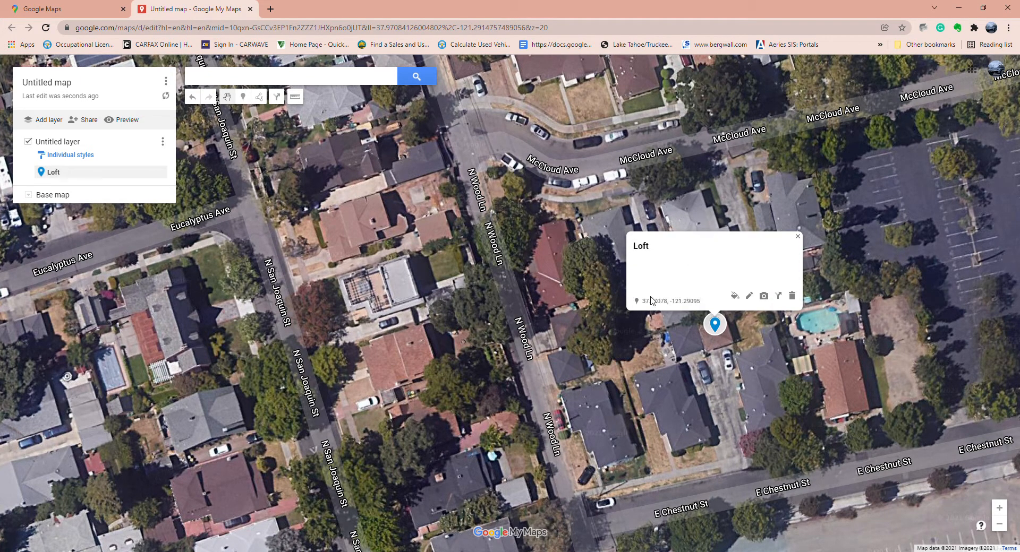
# Style the Loft marker as a yellow star icon, then reopen the marker's details
pyautogui.click(734, 297)
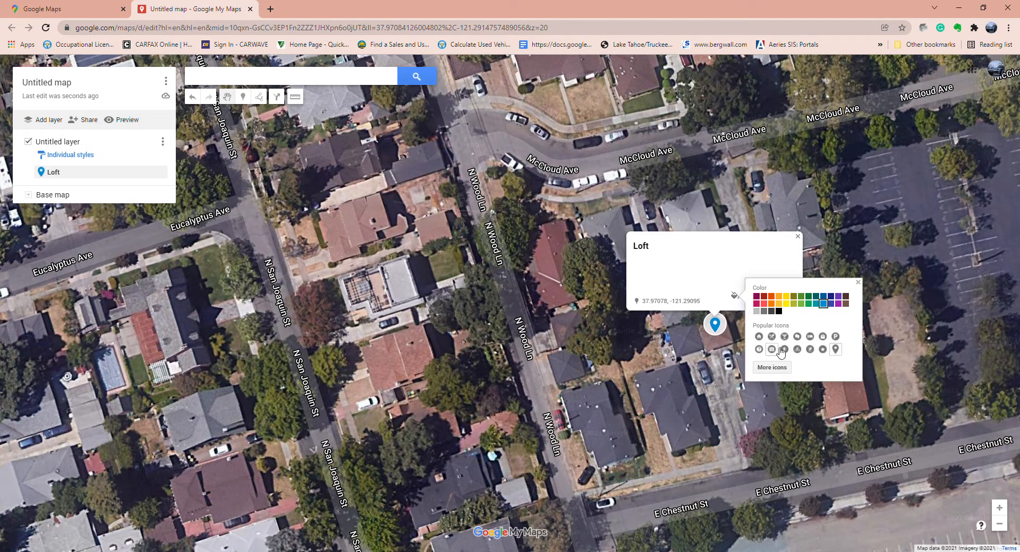
pyautogui.click(822, 350)
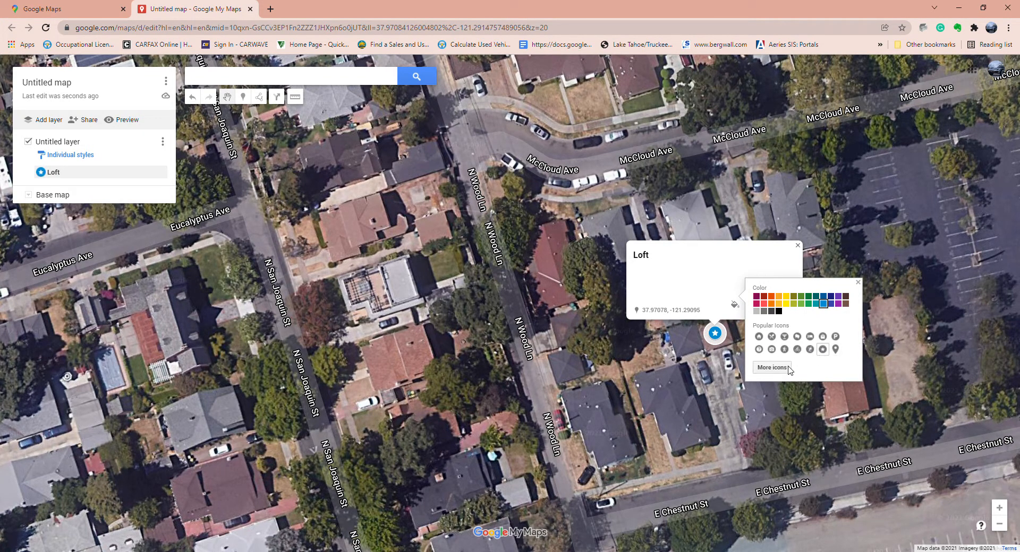
pyautogui.click(788, 302)
pyautogui.click(653, 341)
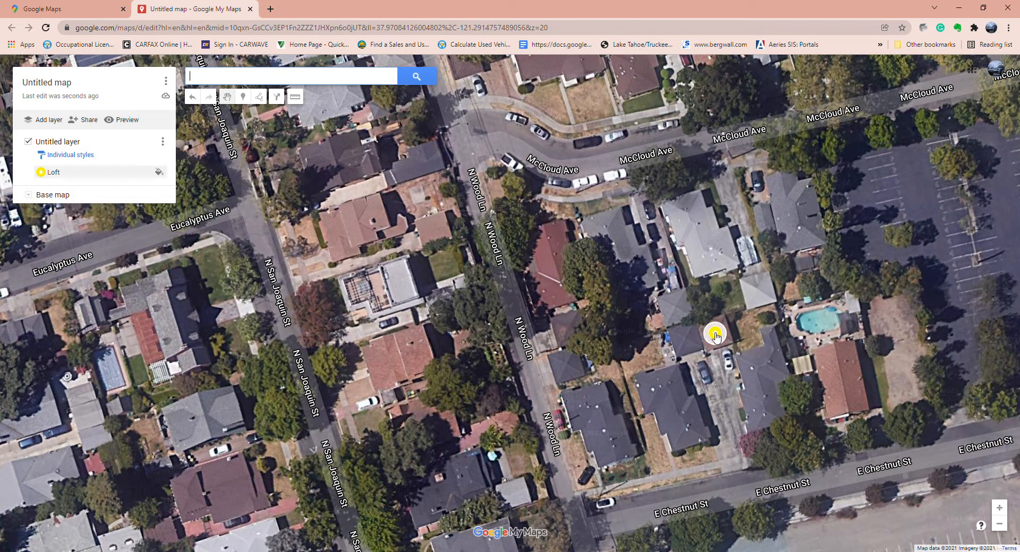
pyautogui.moveTo(722, 340); pyautogui.dragTo(628, 258)
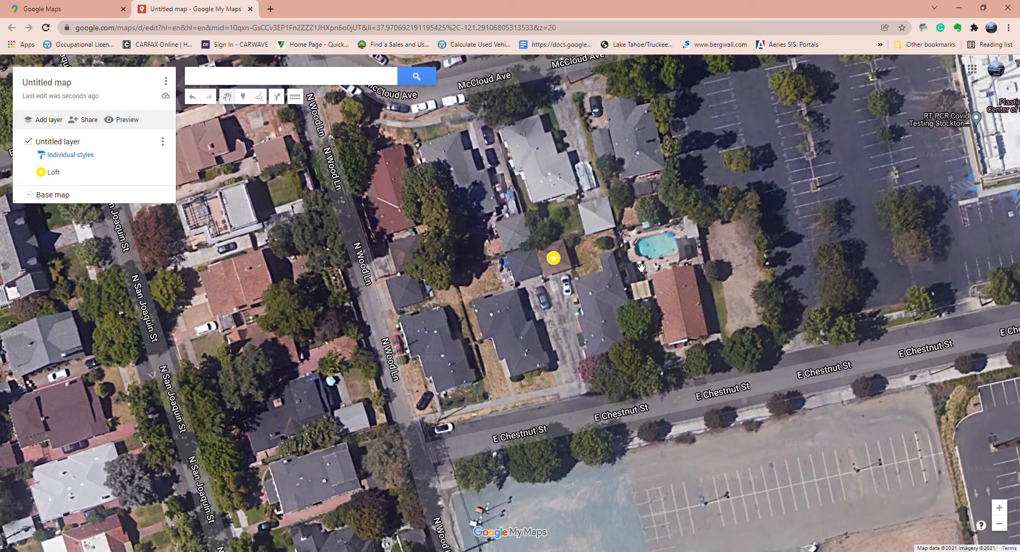
pyautogui.click(554, 260)
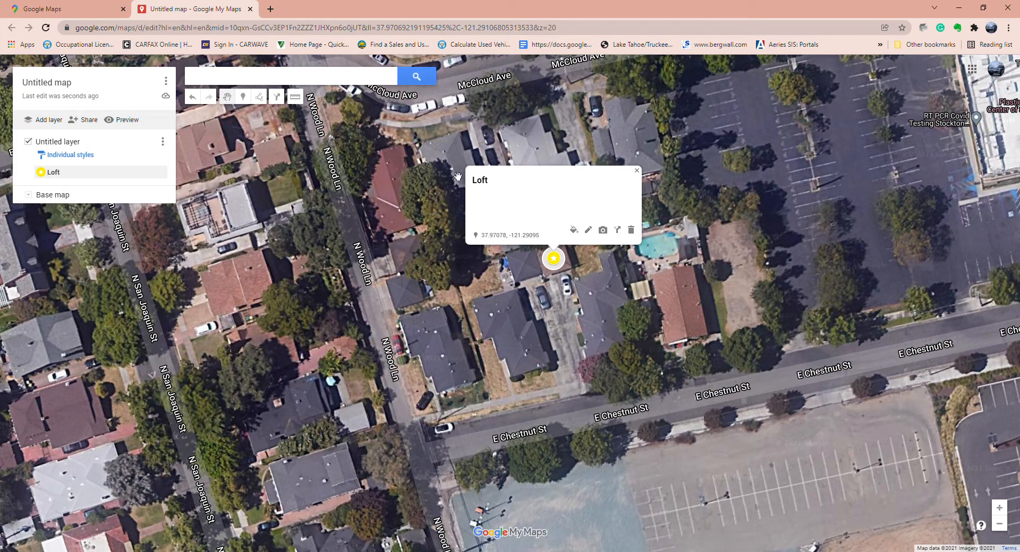
# Search for "kml circle genrator" in a new browser tab and open the KML4Earth KML Circle Generator page
pyautogui.click(271, 10)
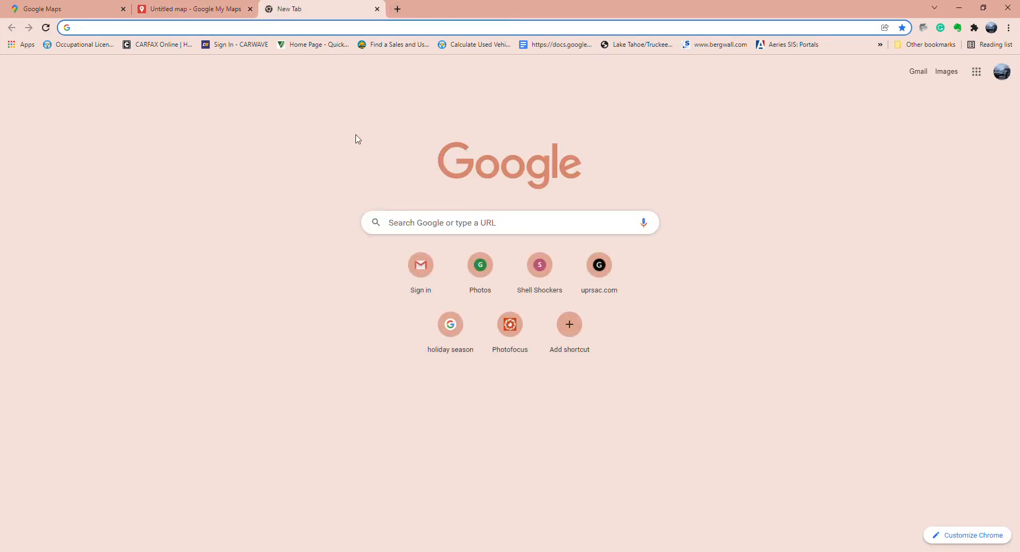
pyautogui.click(397, 222)
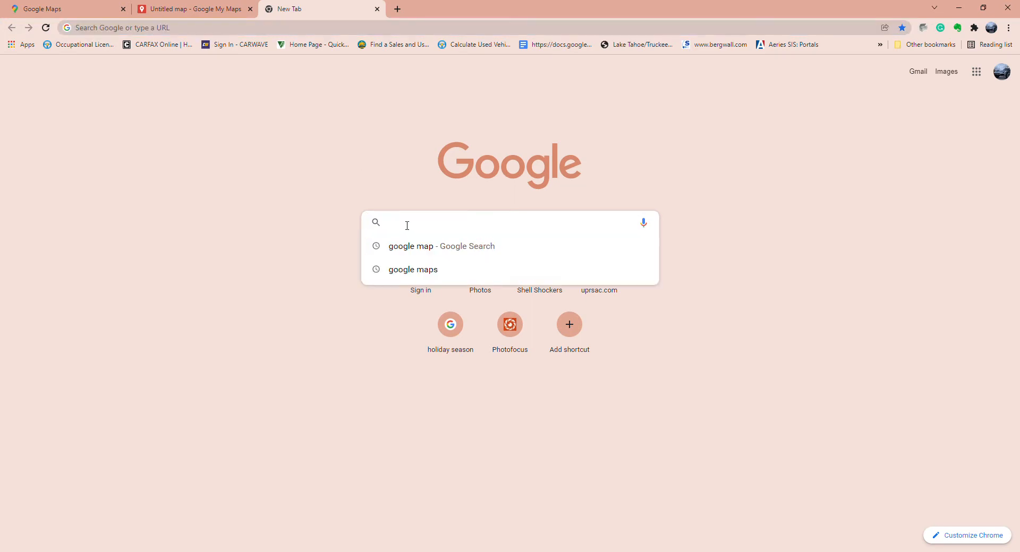
pyautogui.write('m')
pyautogui.press('BackSpace')
pyautogui.write('kml')
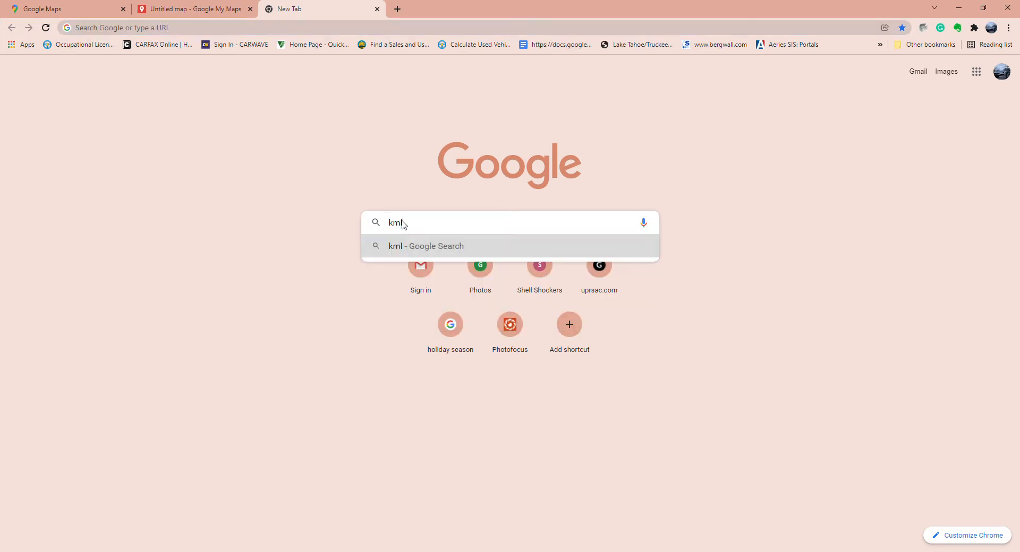
pyautogui.write(' circle g')
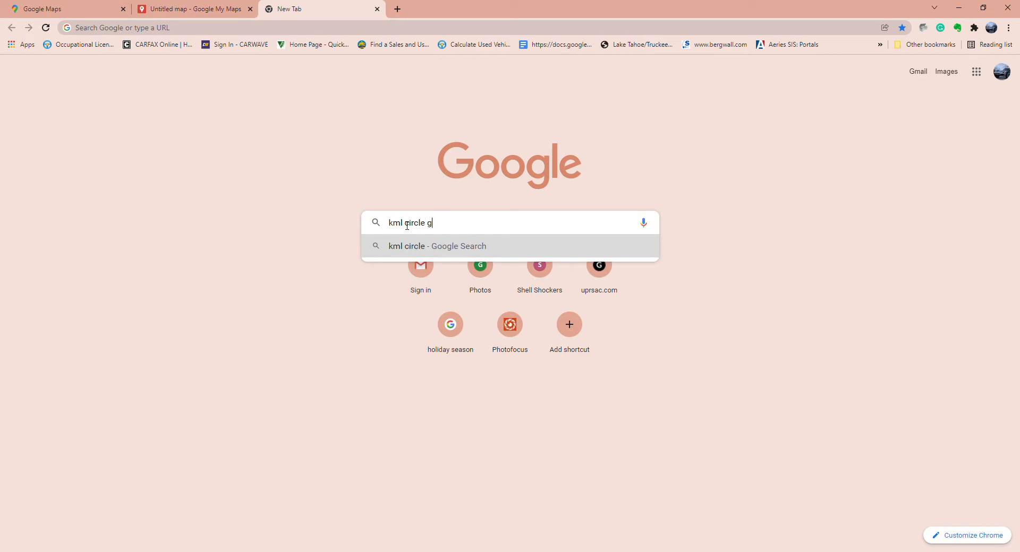
pyautogui.write('enrator')
pyautogui.press('Return')
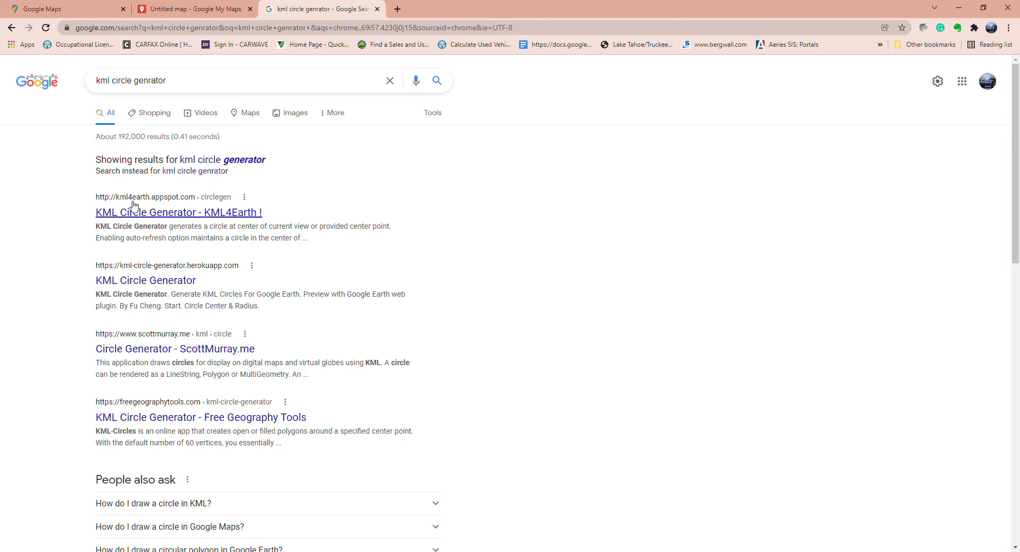
pyautogui.click(149, 213)
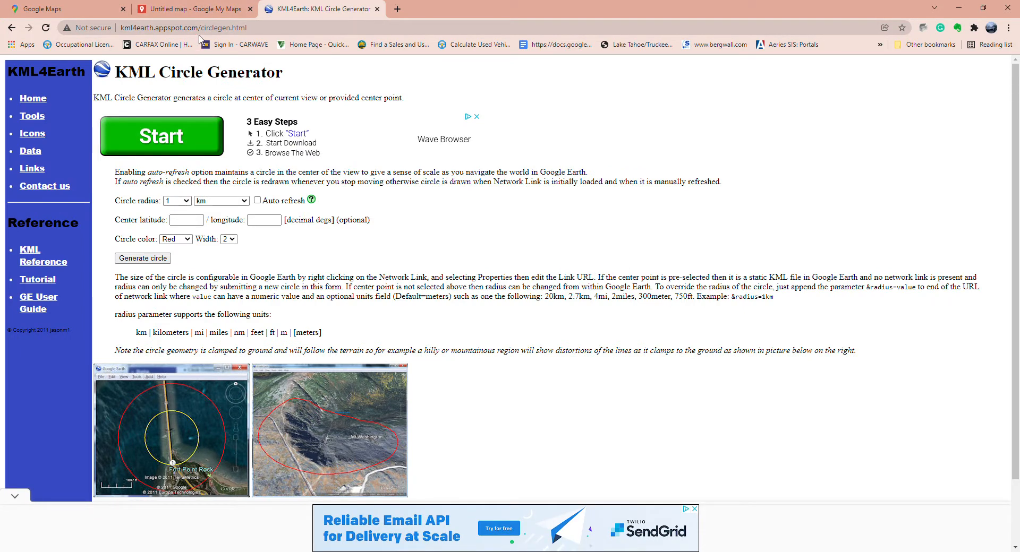
# Copy the Loft marker's latitude, 37.97078, from the map into the circle generator's center latitude
pyautogui.click(212, 12)
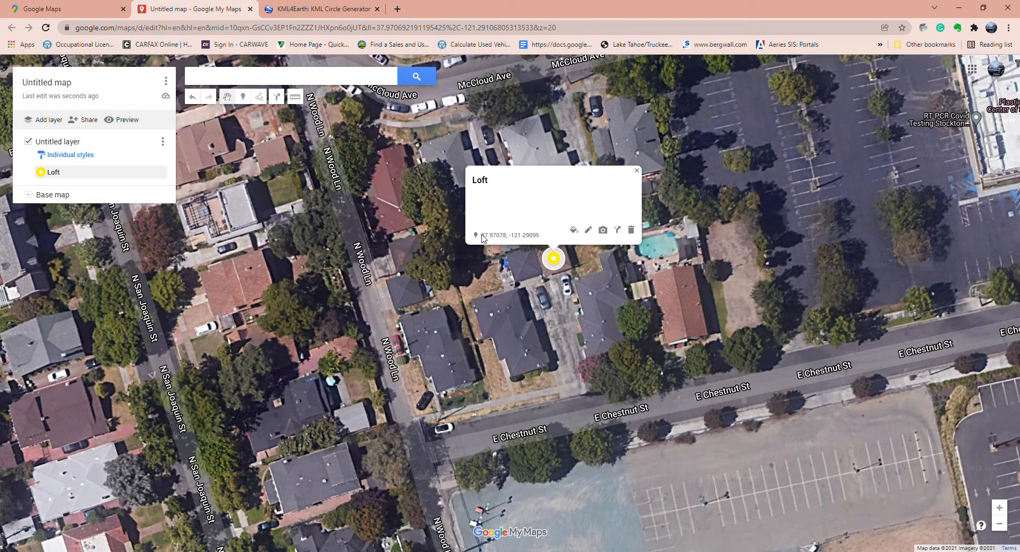
pyautogui.moveTo(489, 239); pyautogui.dragTo(504, 241)
pyautogui.click(319, 9)
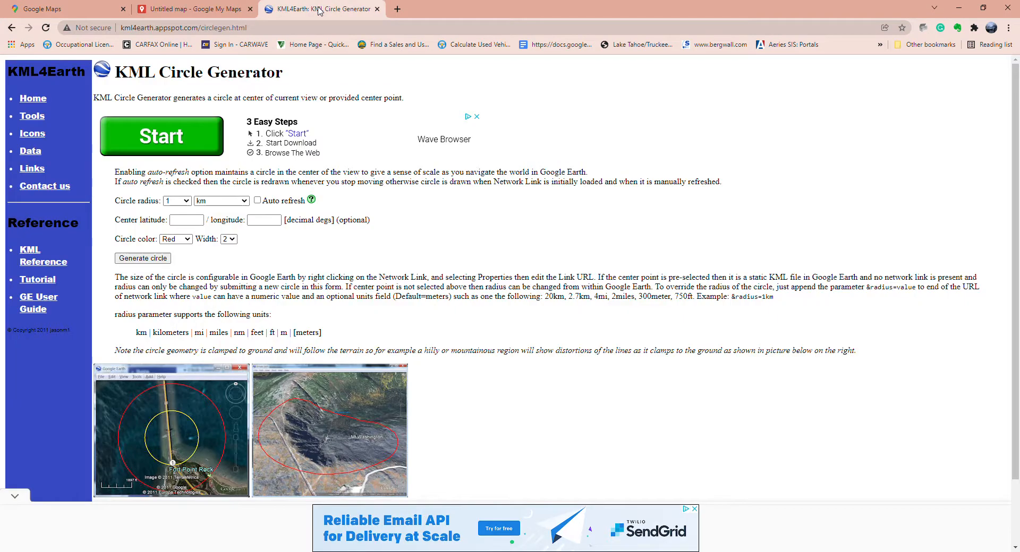
pyautogui.click(184, 220)
pyautogui.write('37.97078')
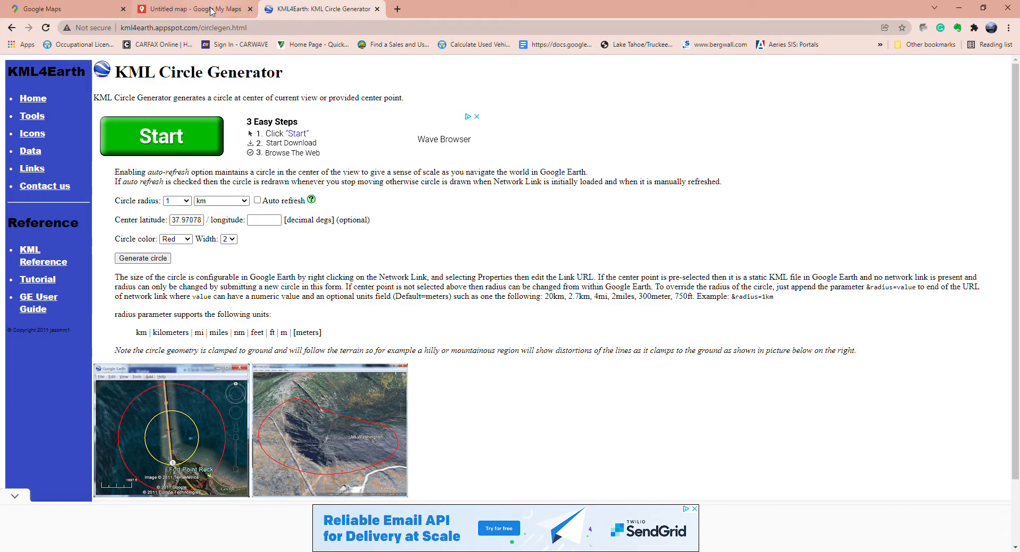
# Copy the Loft marker's longitude, -121.29095, from the map into the circle generator's center longitude
pyautogui.click(211, 9)
pyautogui.moveTo(511, 239); pyautogui.dragTo(541, 244)
pyautogui.hotkey('ctrl', 'c')
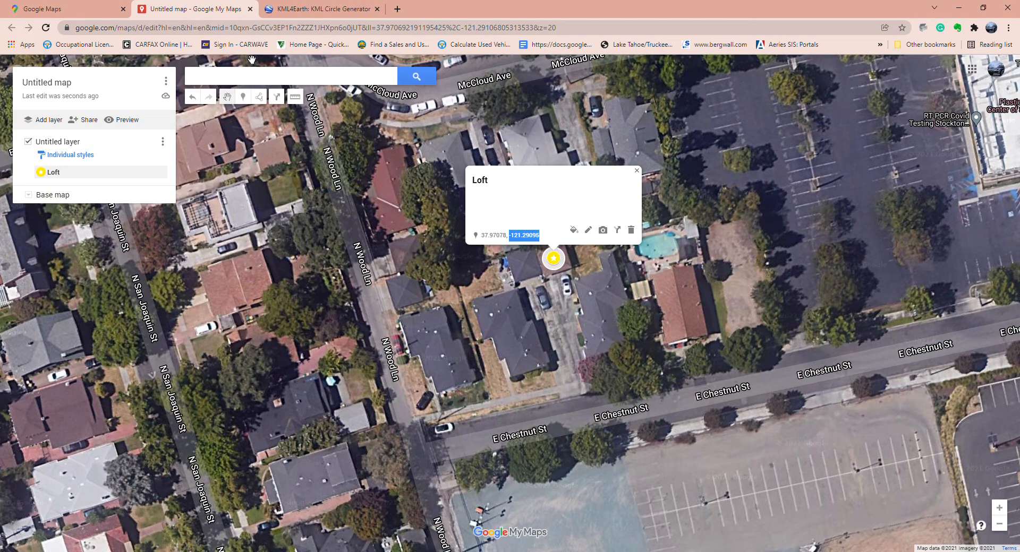
pyautogui.click(298, 10)
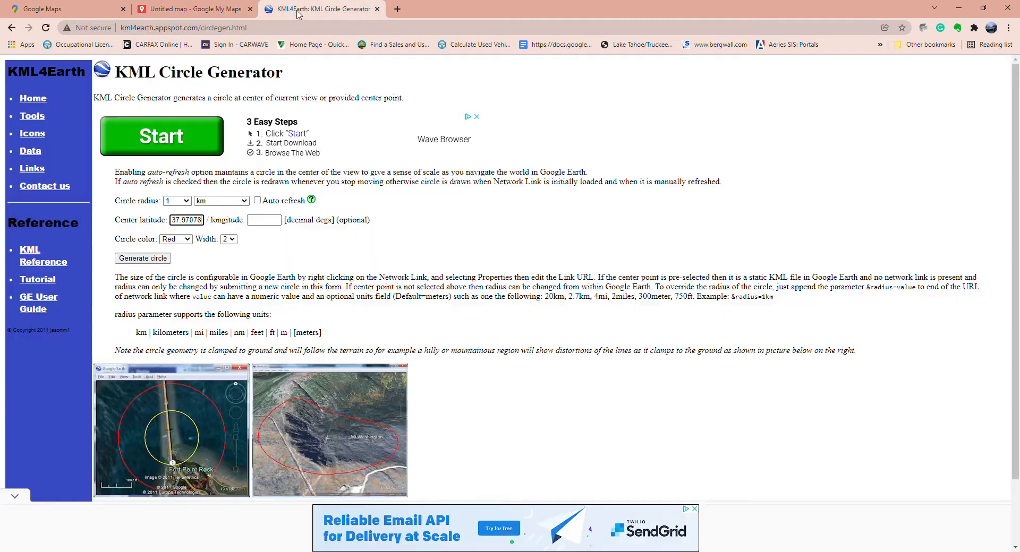
pyautogui.click(259, 223)
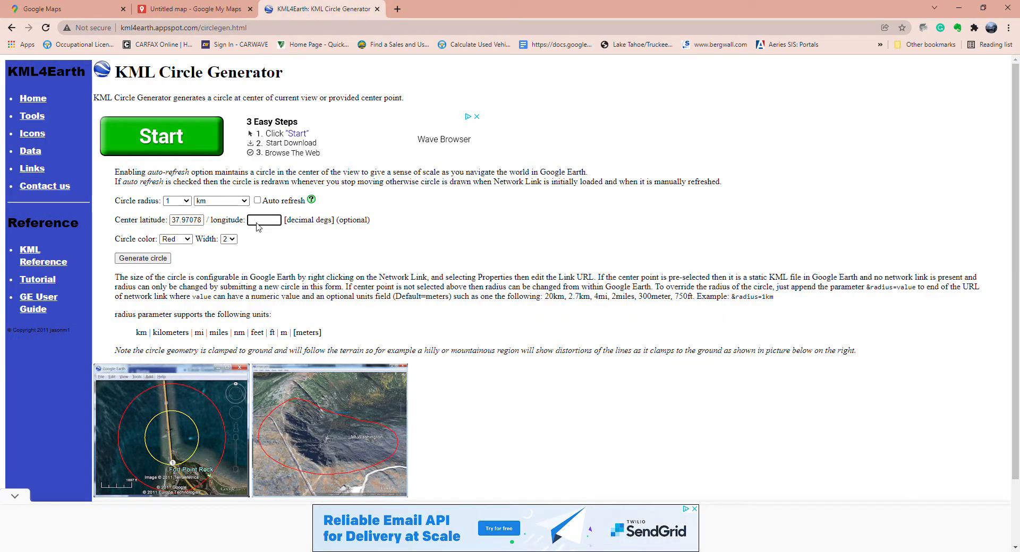
pyautogui.hotkey('ctrl', 'v')
# Set the circle color to yellow and the radius to 5 km, and generate the circle file
pyautogui.click(188, 240)
pyautogui.press('Down')
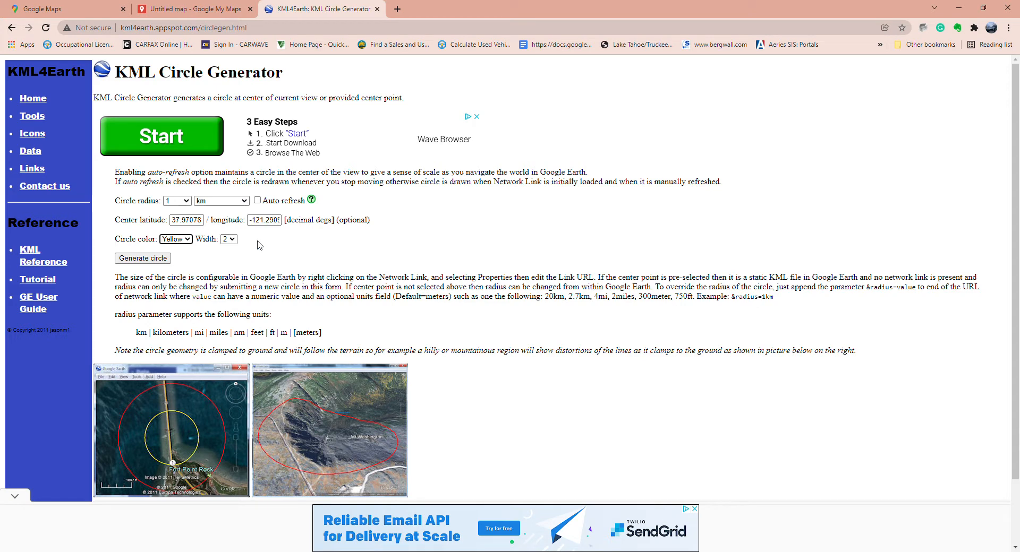
pyautogui.click(188, 202)
pyautogui.click(170, 249)
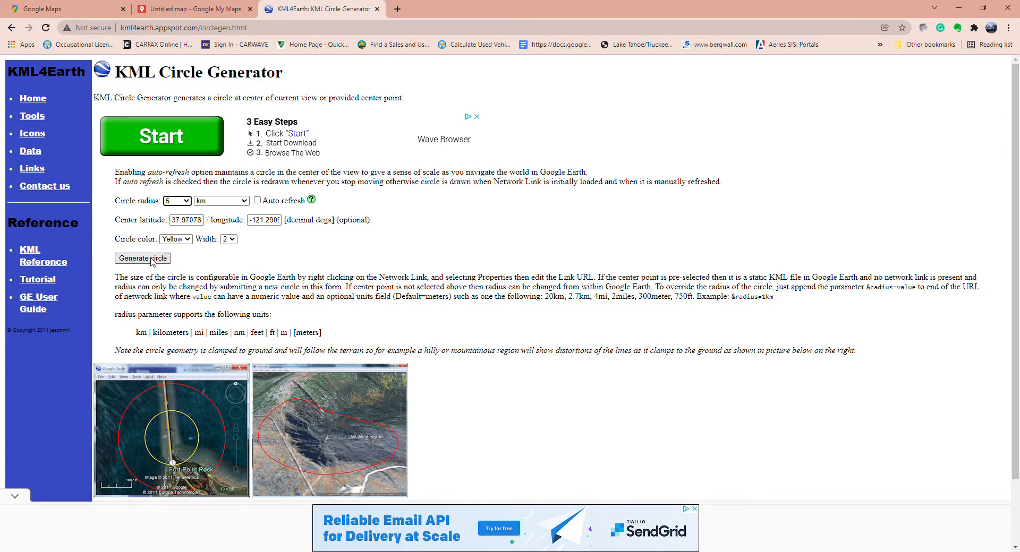
pyautogui.click(151, 259)
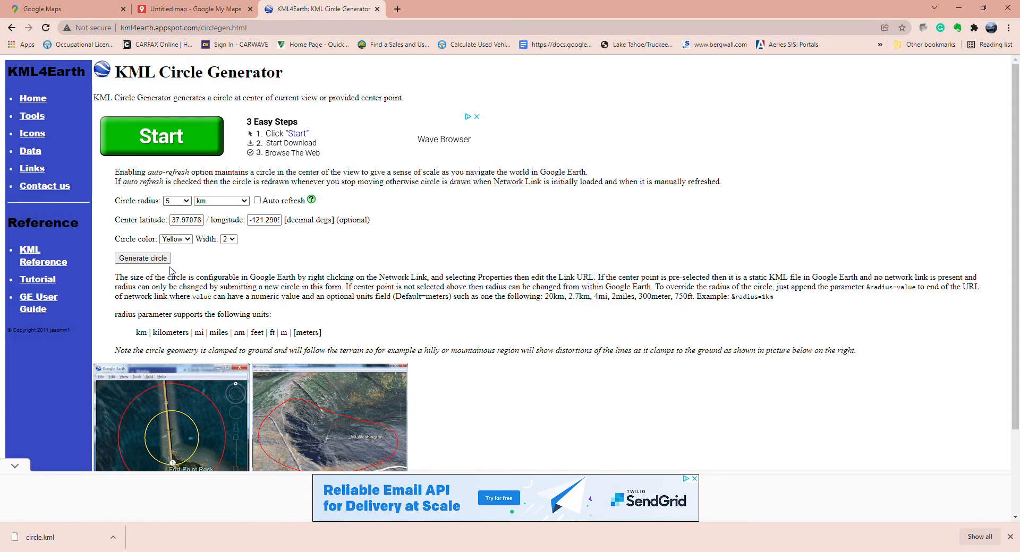
# Generate four more yellow circle files with the same center and radii of 10, 20, 30 and 50 km
pyautogui.click(171, 289)
pyautogui.click(158, 260)
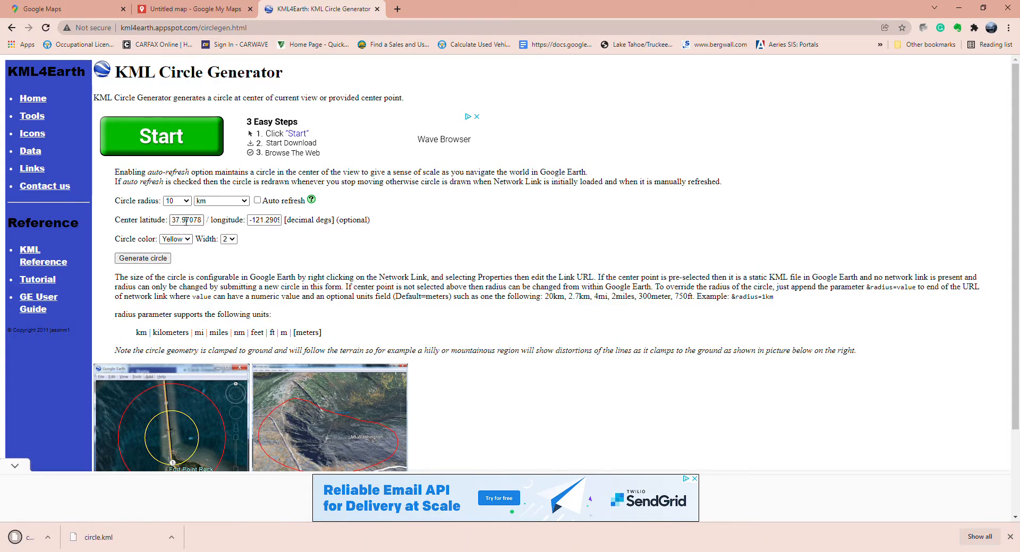
pyautogui.click(176, 297)
pyautogui.click(159, 259)
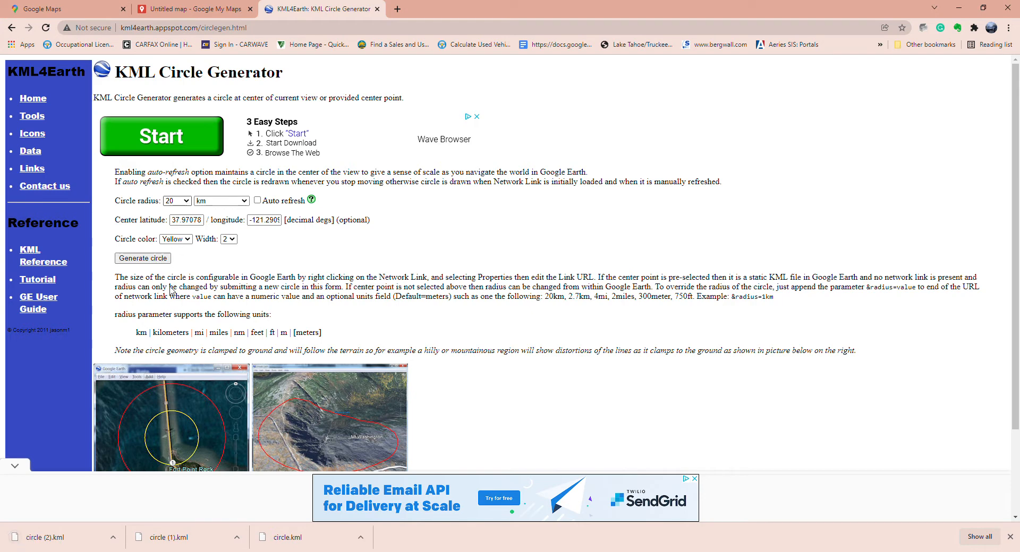
pyautogui.click(176, 314)
pyautogui.click(157, 260)
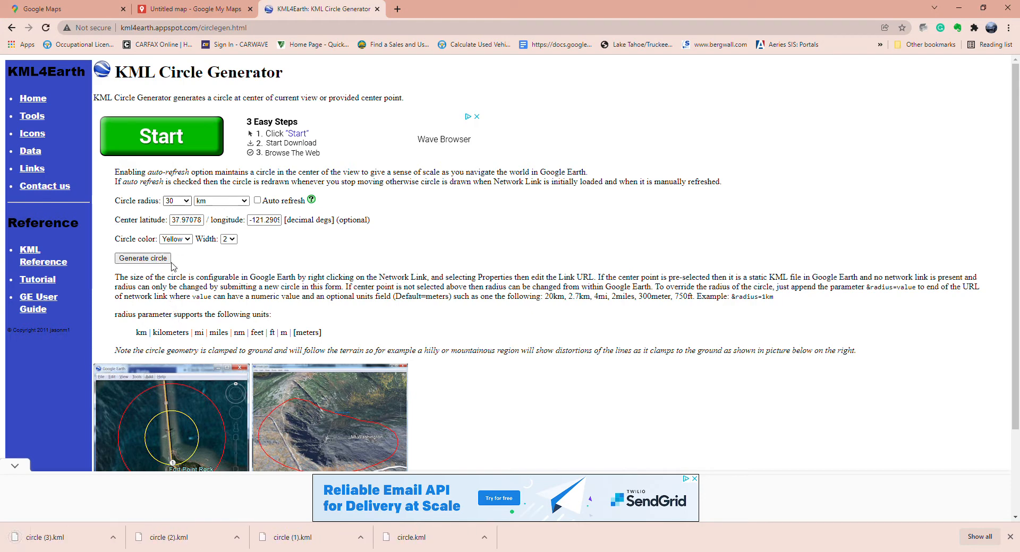
pyautogui.click(176, 323)
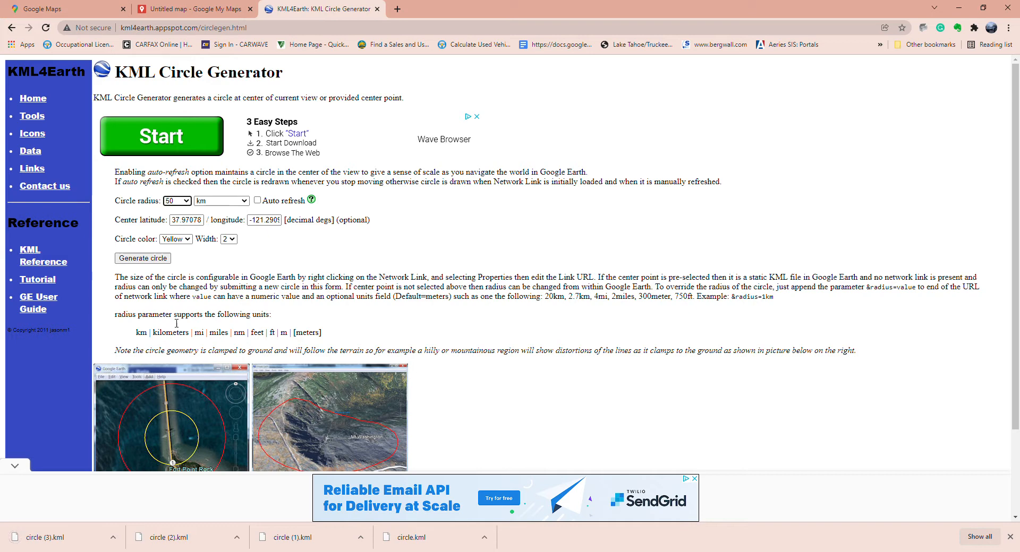
pyautogui.click(159, 259)
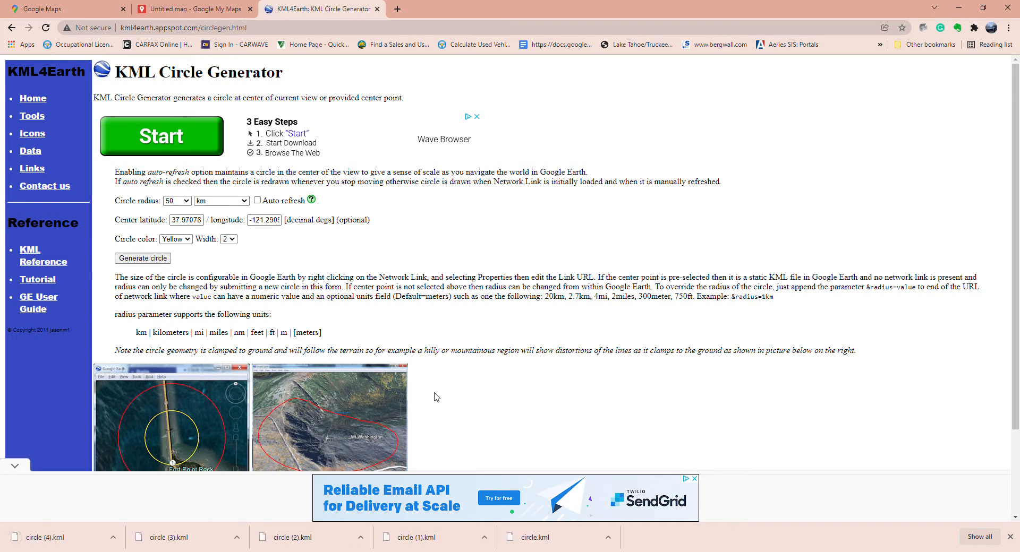
# Return to the untitled map in Google My Maps and rename it "Pigeon"
pyautogui.click(211, 13)
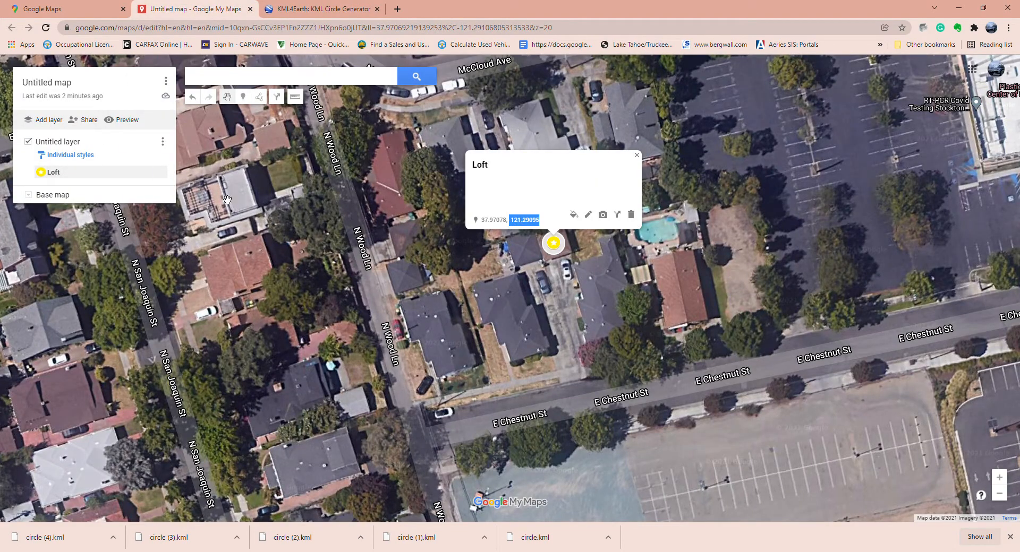
pyautogui.click(70, 85)
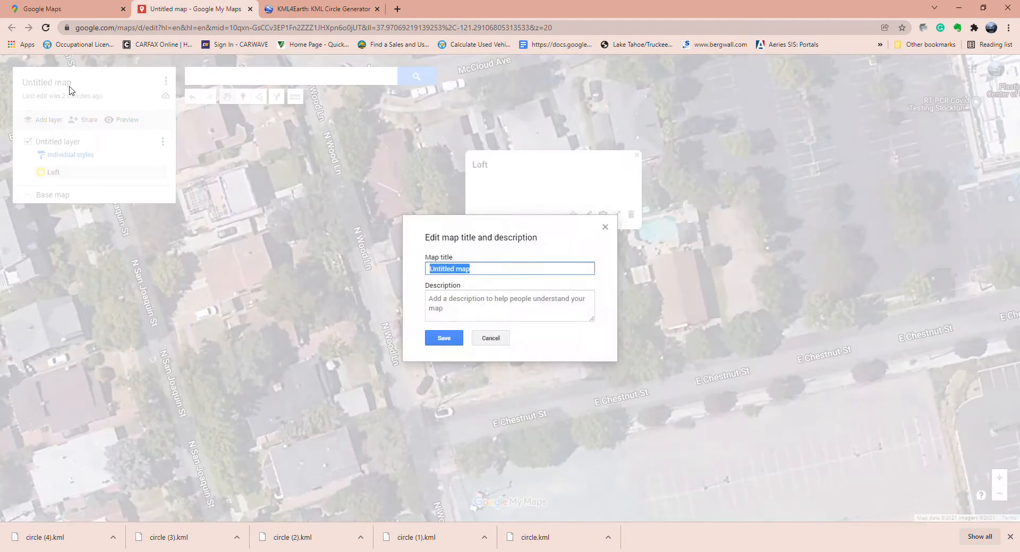
pyautogui.write('Pigeon')
pyautogui.click(440, 339)
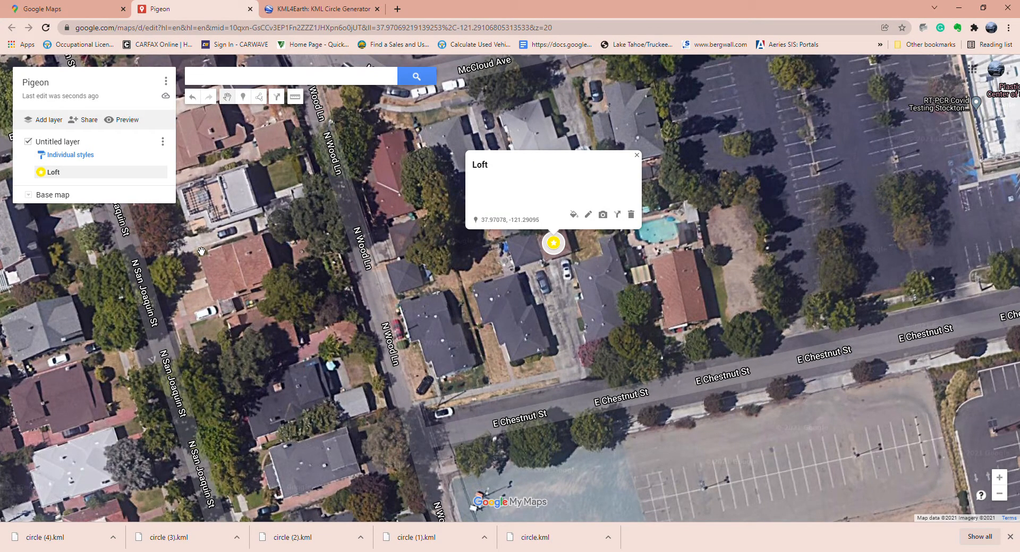
# Import the downloaded circle.kml into a new map layer and delete that layer's center point
pyautogui.click(49, 122)
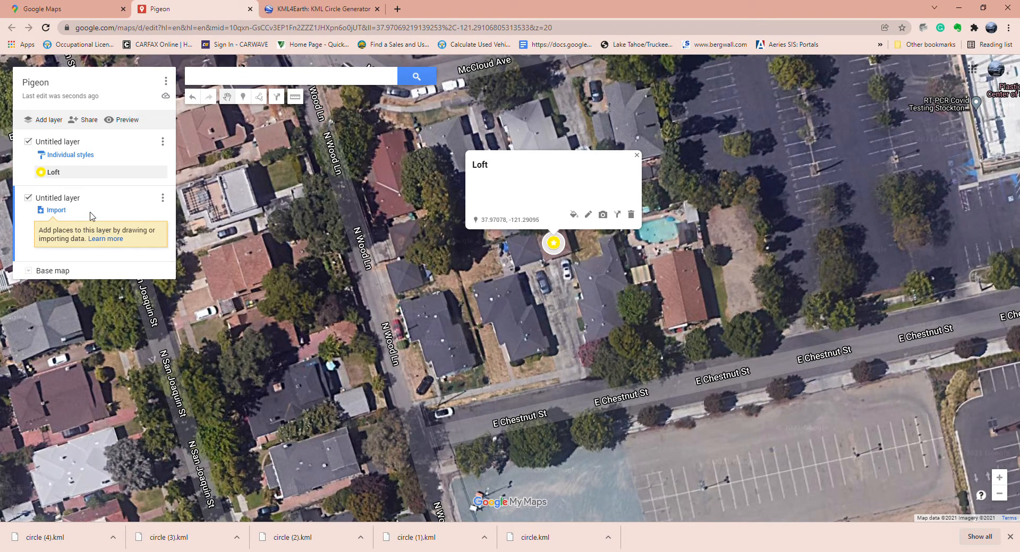
pyautogui.click(56, 210)
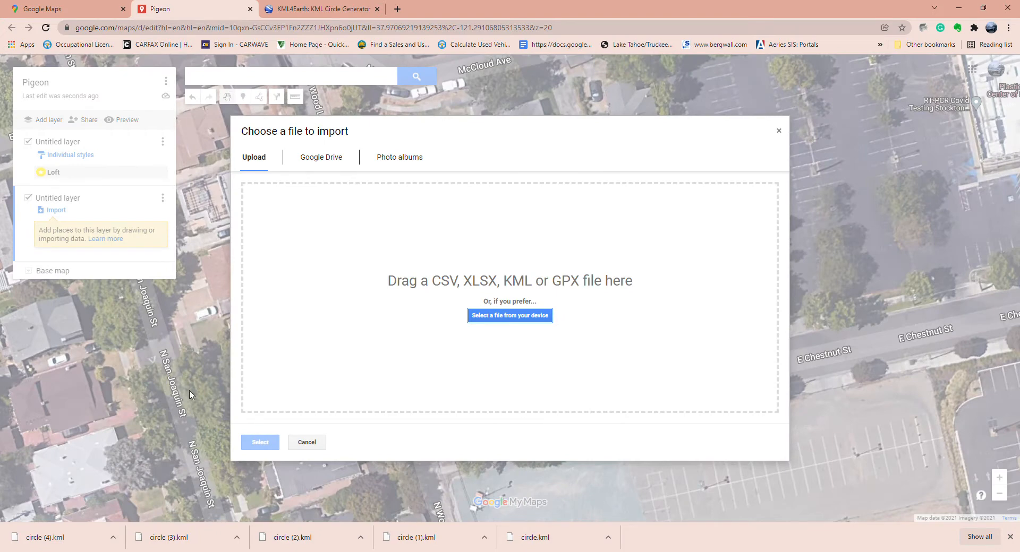
pyautogui.moveTo(566, 547); pyautogui.dragTo(467, 288)
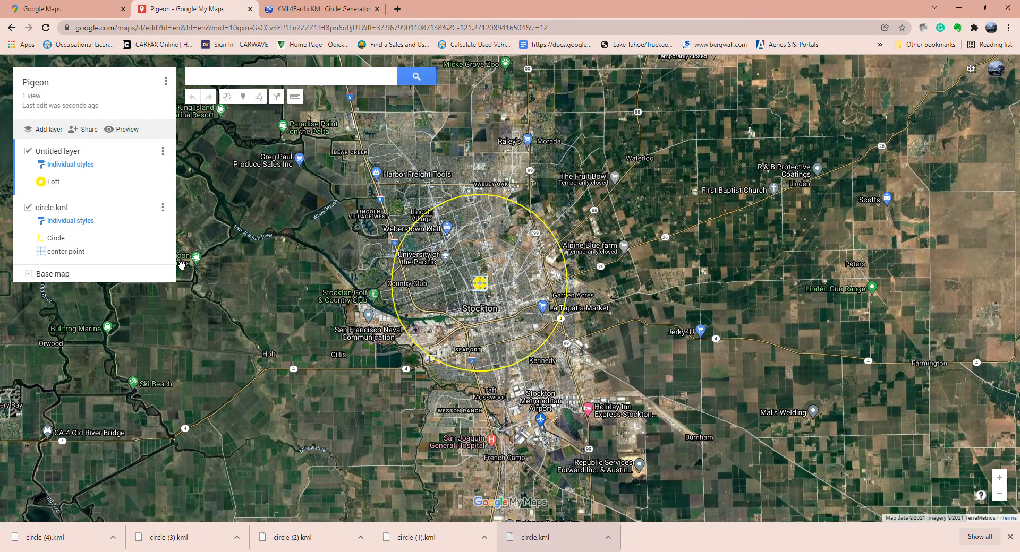
pyautogui.click(96, 253)
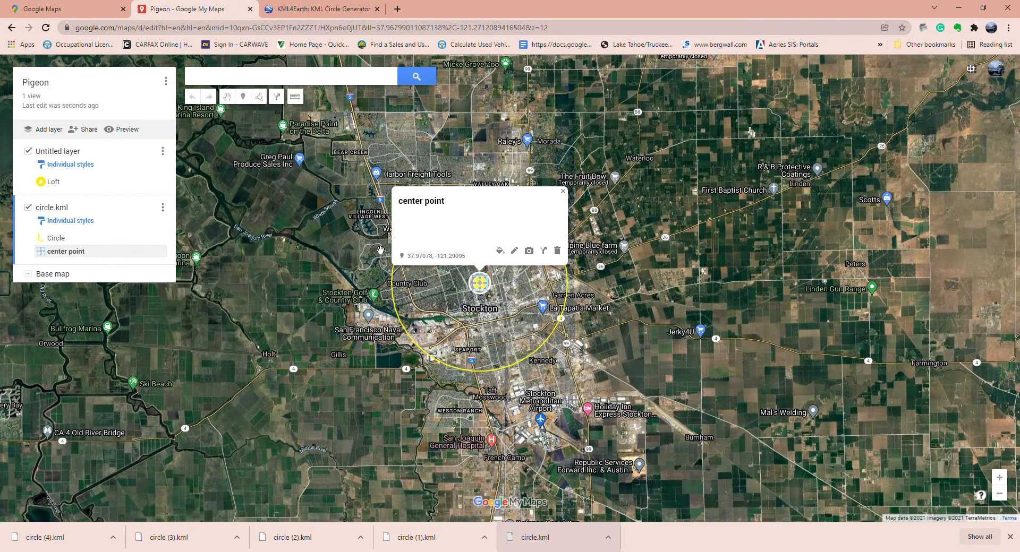
pyautogui.click(557, 250)
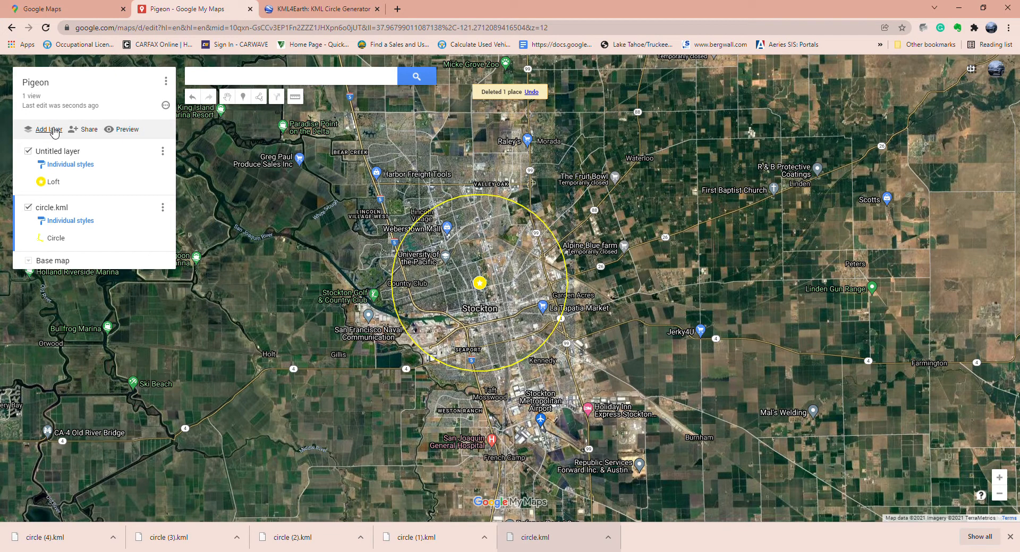
# Add another layer to the map and import circle (1).kml into it
pyautogui.click(48, 130)
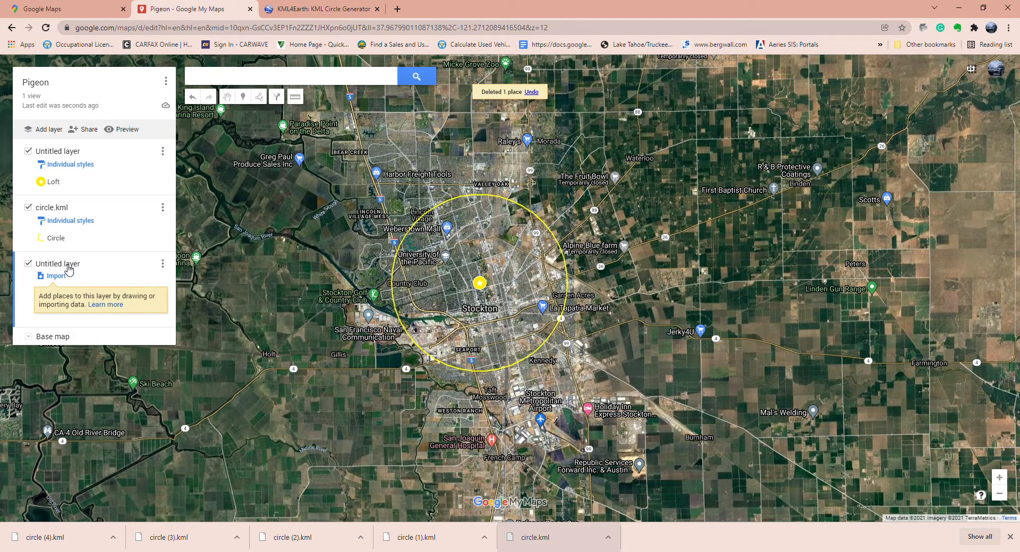
pyautogui.click(55, 276)
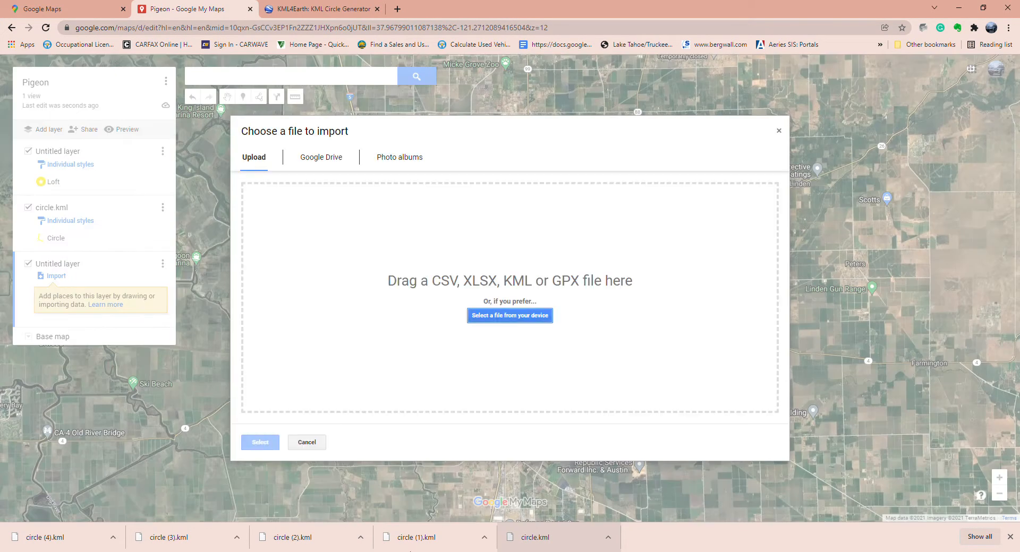
pyautogui.moveTo(420, 540); pyautogui.dragTo(401, 330)
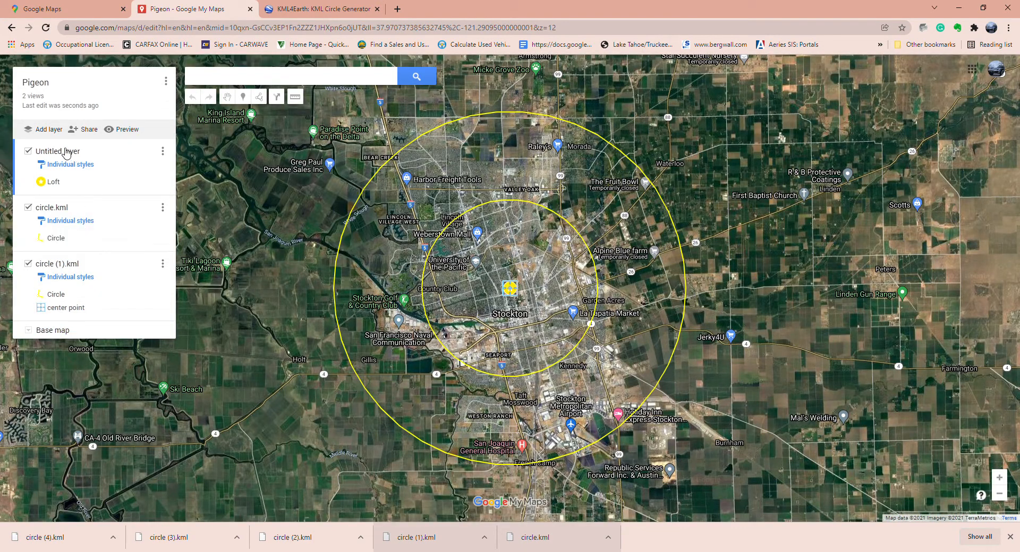
# Add a layer for the third circle and import circle (2).kml into it, repeating the import if the layer stays empty
pyautogui.click(47, 130)
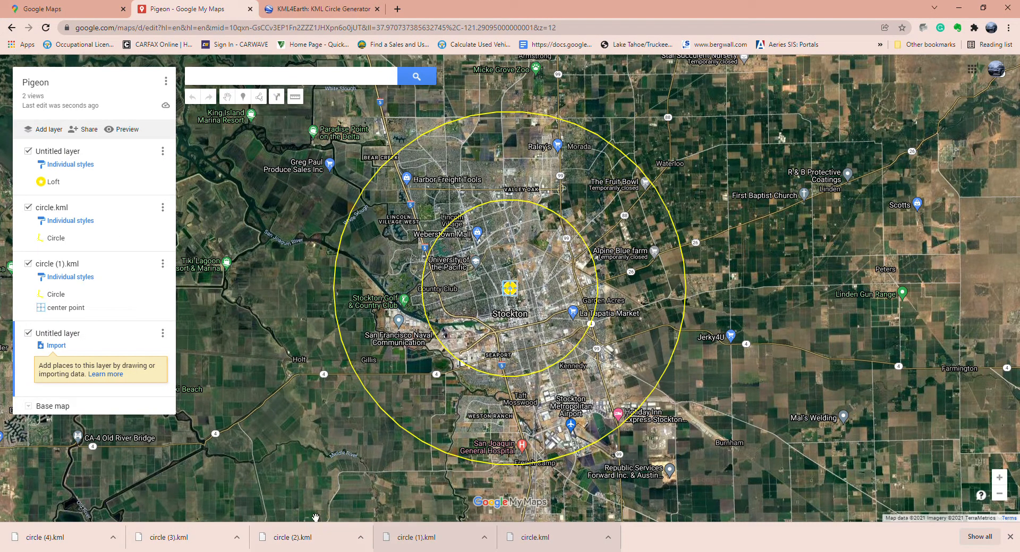
pyautogui.click(57, 346)
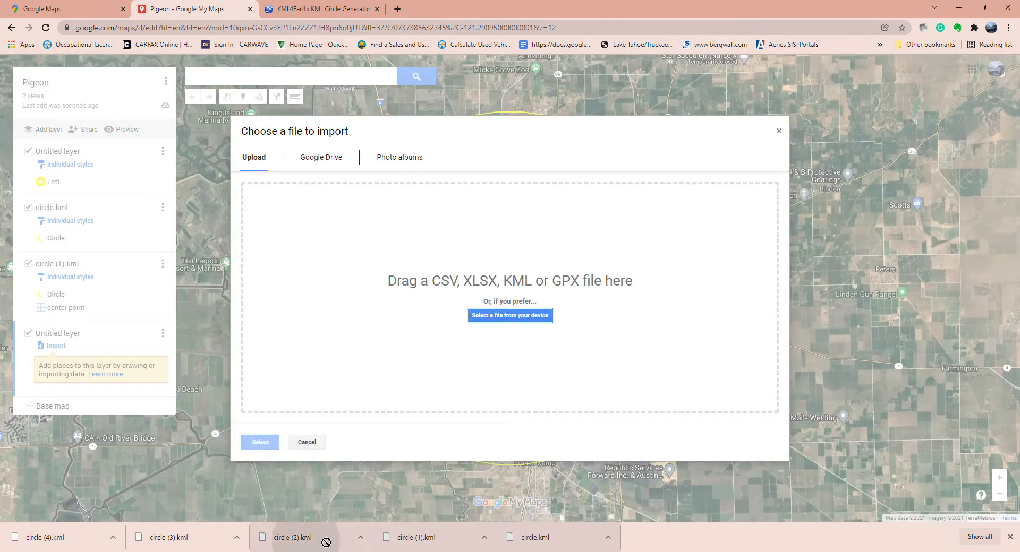
pyautogui.moveTo(330, 541); pyautogui.dragTo(423, 346)
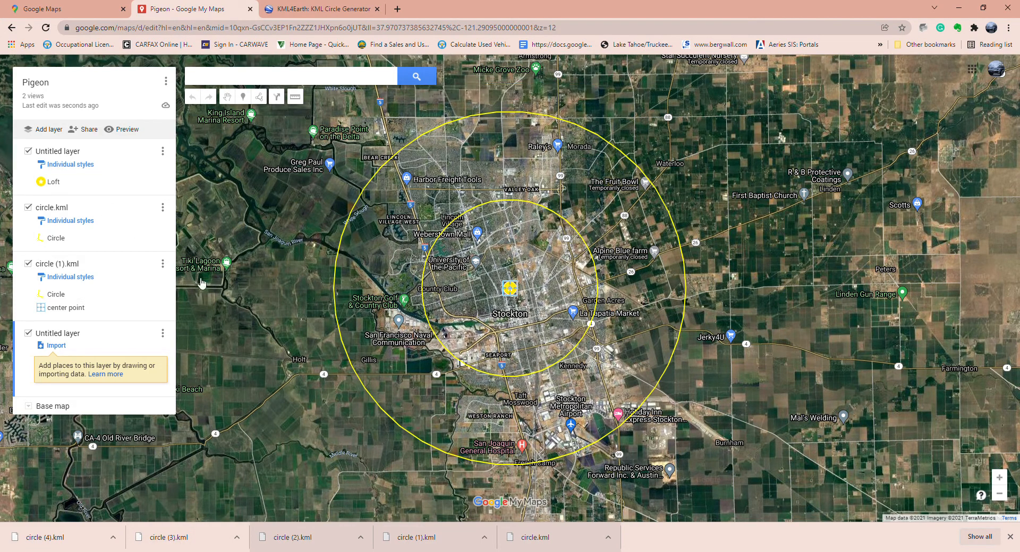
pyautogui.scroll(-1, 238, 304)
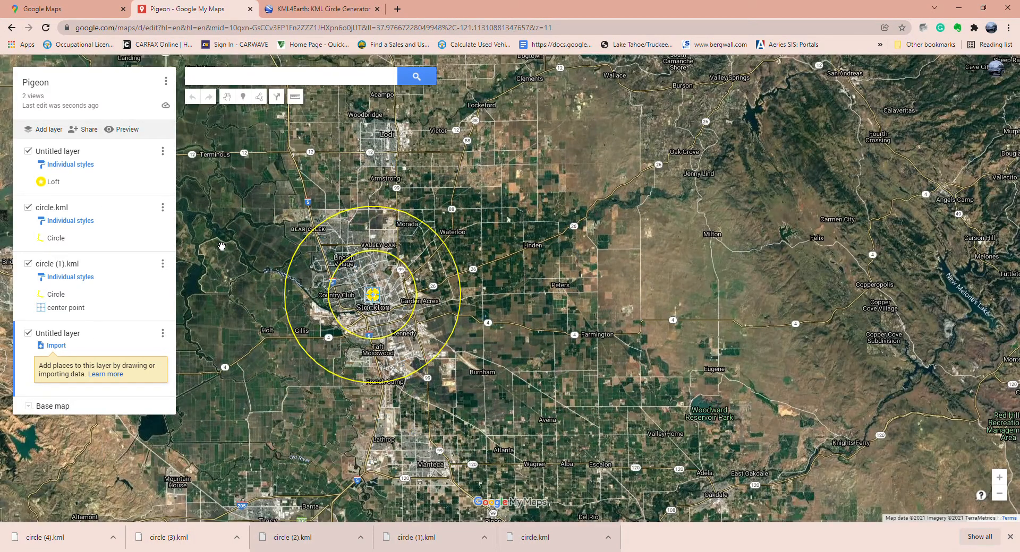
pyautogui.moveTo(221, 246); pyautogui.dragTo(421, 240)
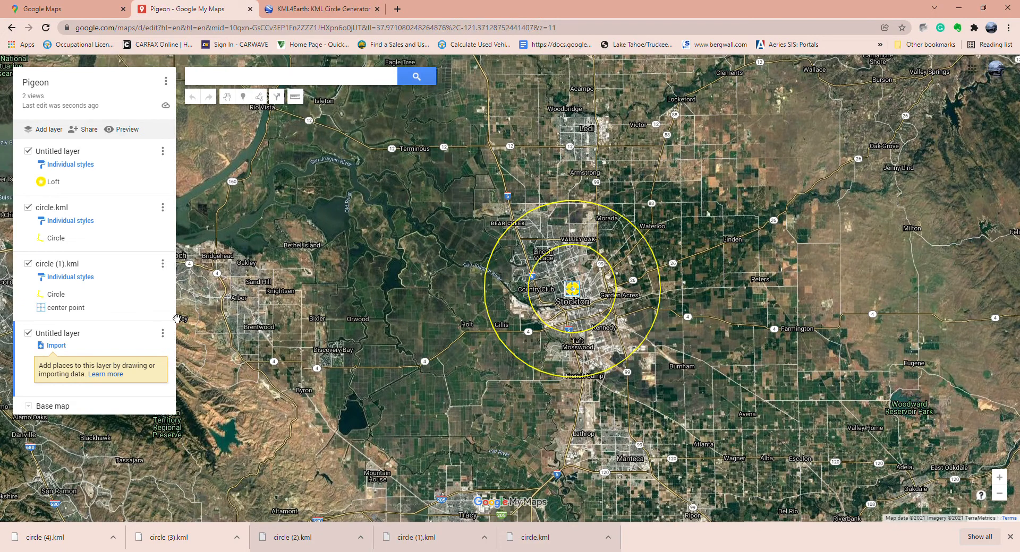
pyautogui.click(57, 348)
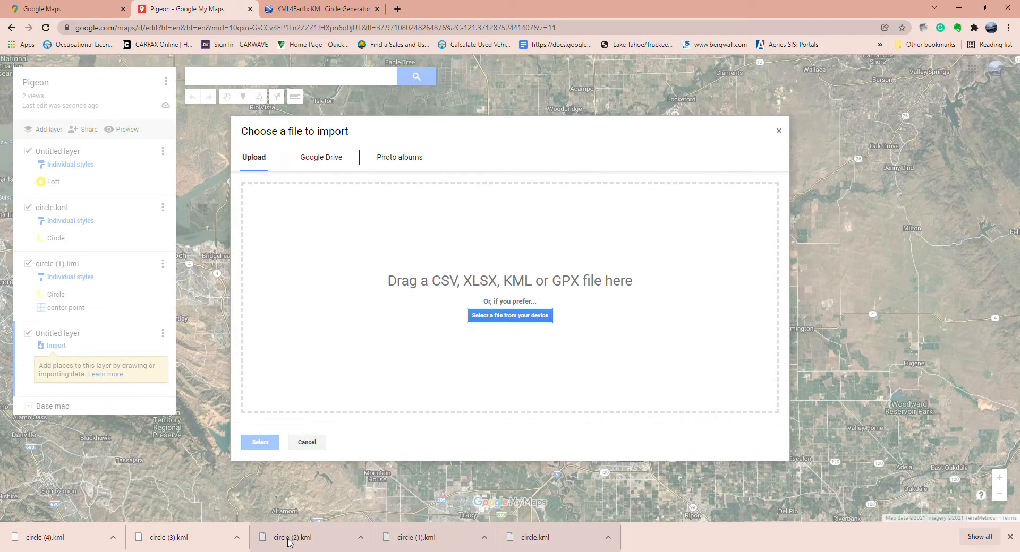
pyautogui.moveTo(290, 542); pyautogui.dragTo(378, 362)
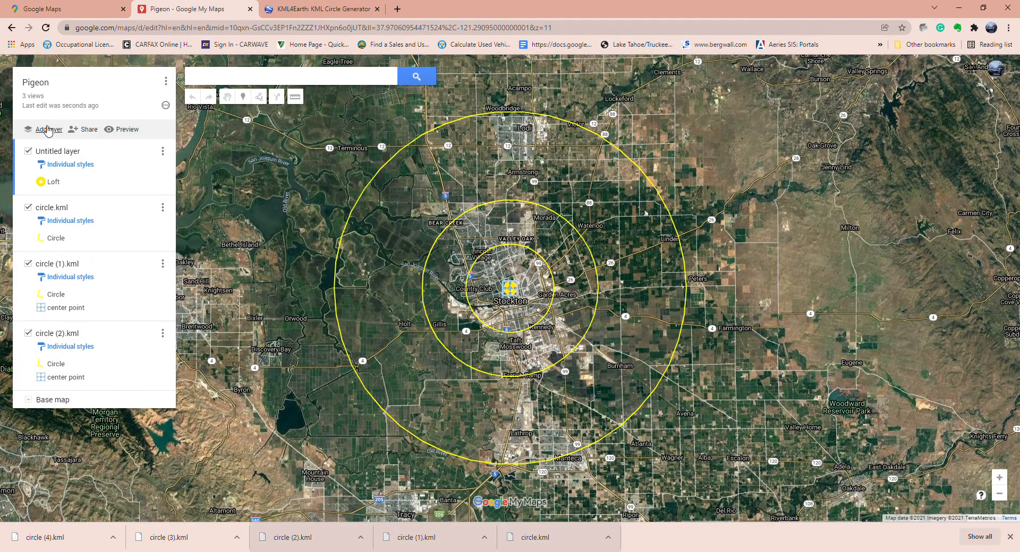
# Add a layer for the fourth circle and import circle (3).kml into it
pyautogui.click(48, 130)
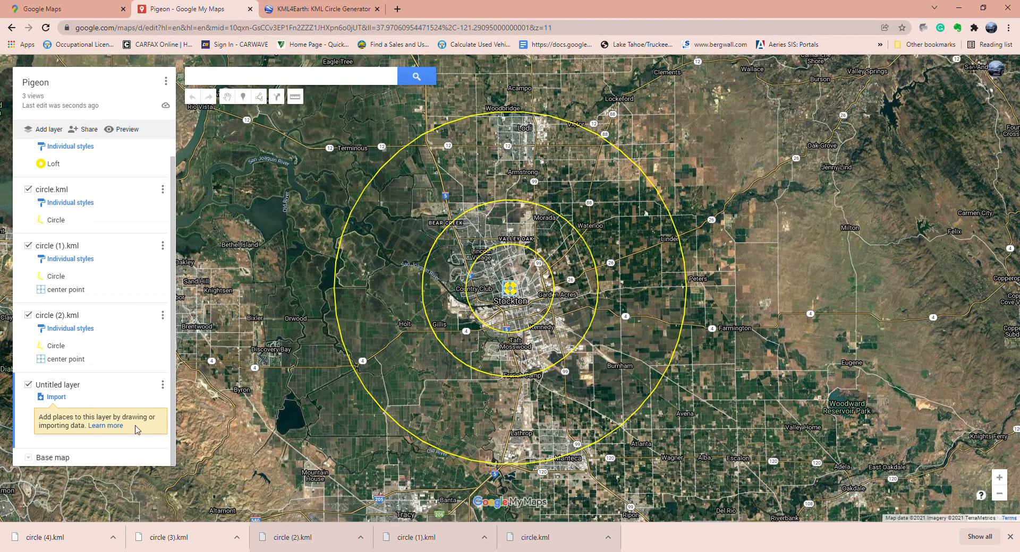
pyautogui.click(55, 397)
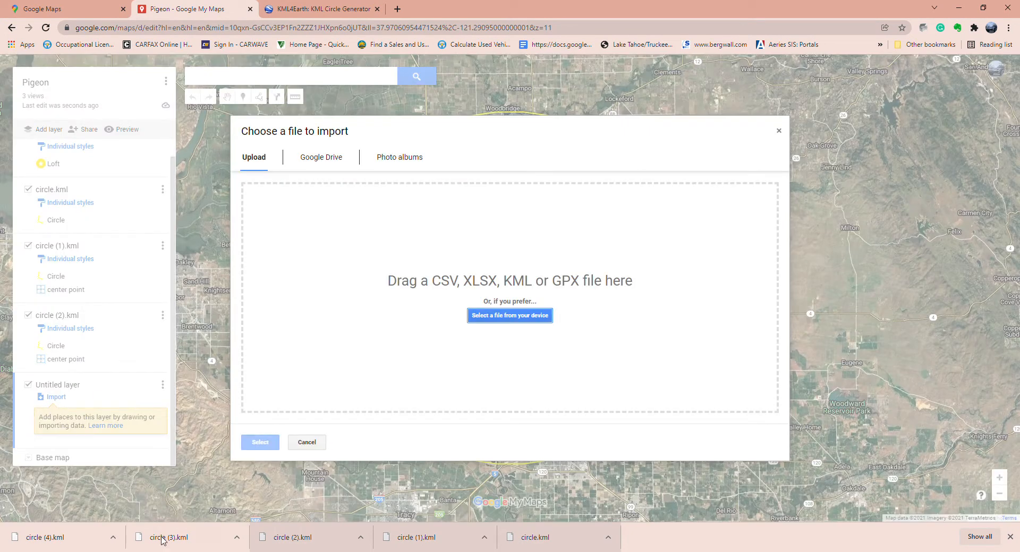
pyautogui.moveTo(162, 540); pyautogui.dragTo(364, 345)
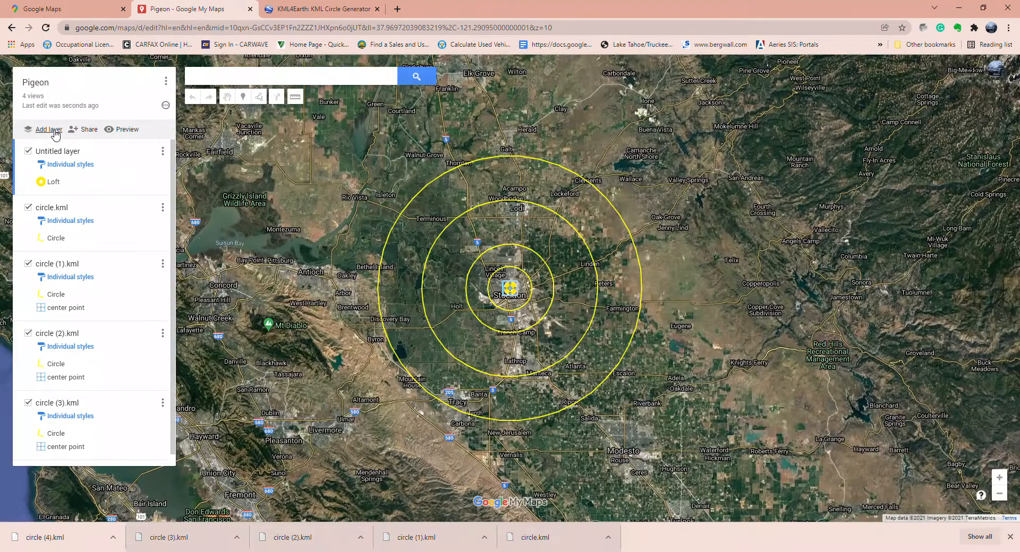
# Add a layer for the fifth circle and import circle (4).kml into it
pyautogui.click(49, 129)
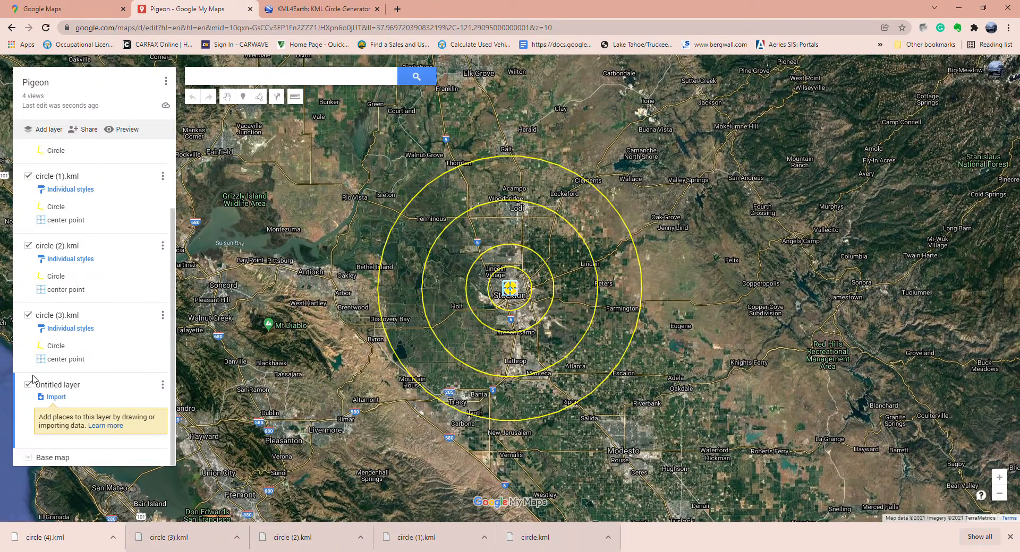
pyautogui.click(55, 397)
pyautogui.moveTo(68, 537); pyautogui.dragTo(376, 305)
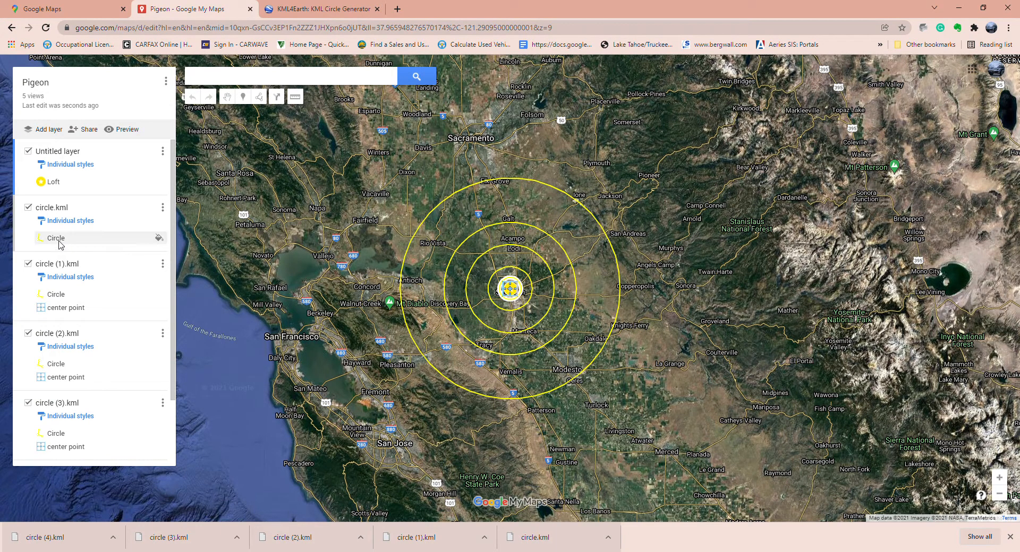
# Rename the circle.kml layer as Radius
pyautogui.click(60, 211)
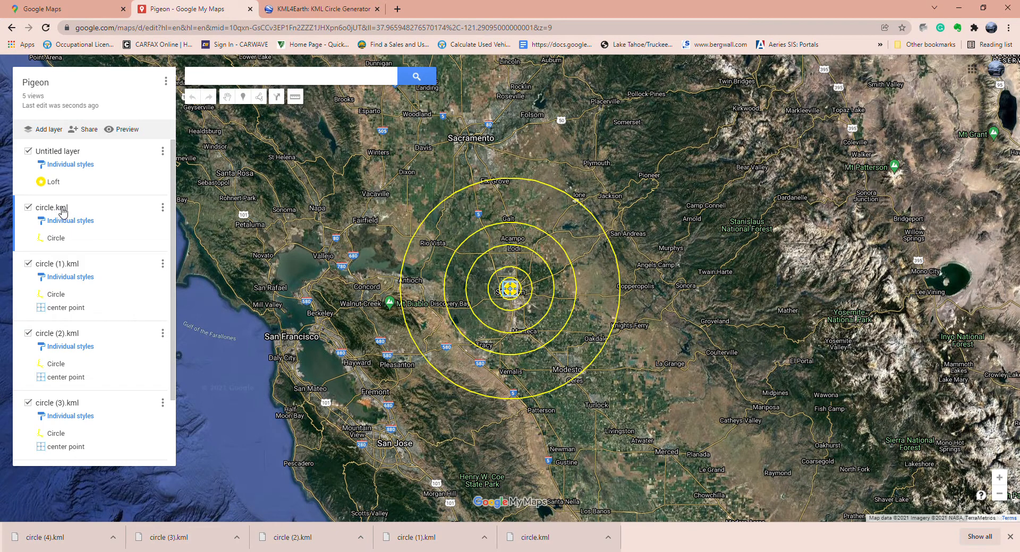
pyautogui.click(163, 208)
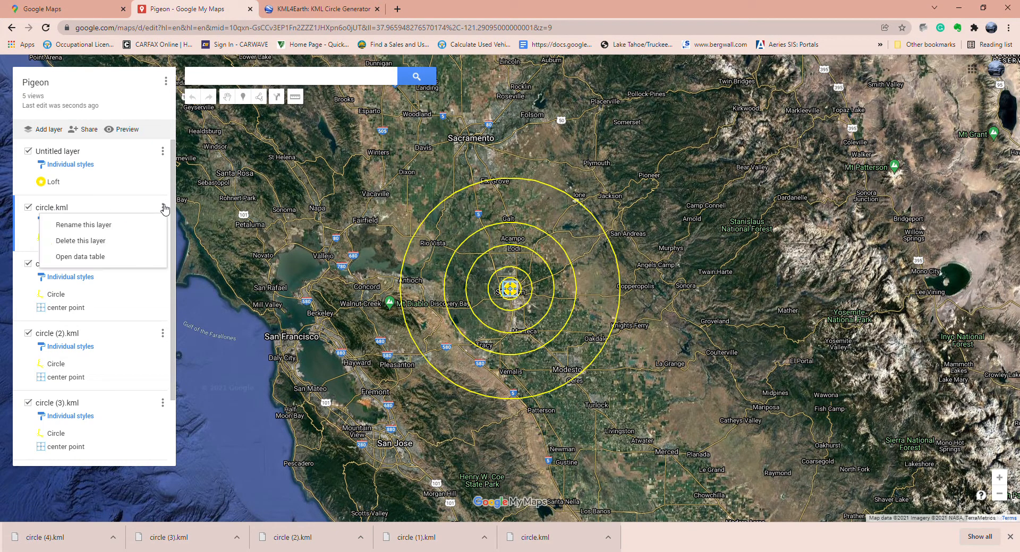
pyautogui.click(108, 226)
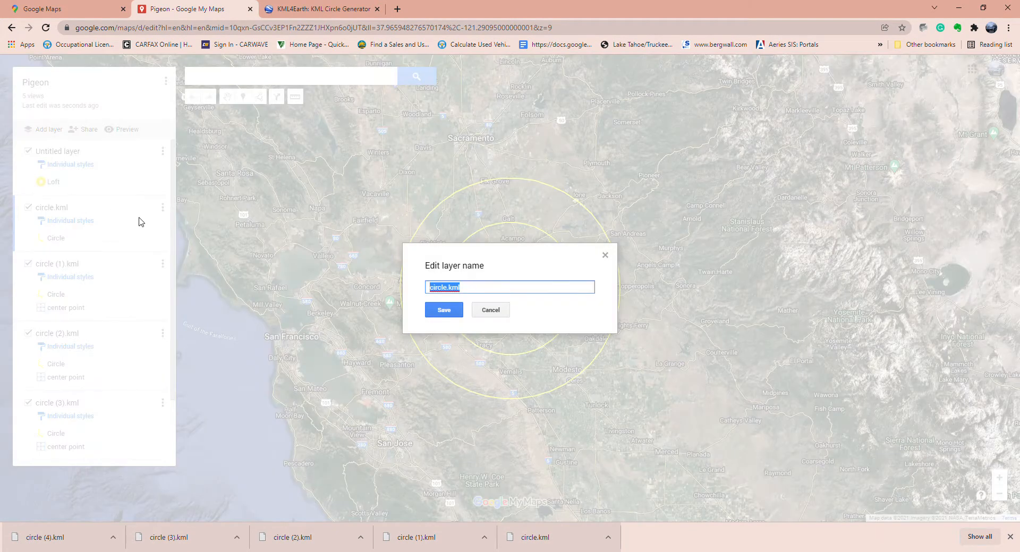
pyautogui.write('Radius')
pyautogui.click(444, 310)
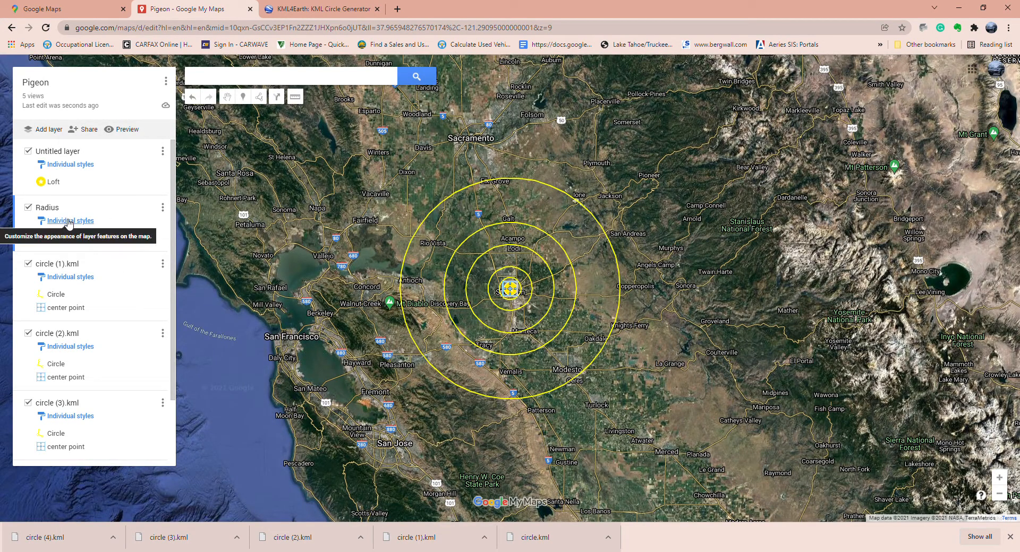
# Move the 10, 20, 30 and 50 km circles out of their separate KML layers into the Radius layer
pyautogui.click(59, 295)
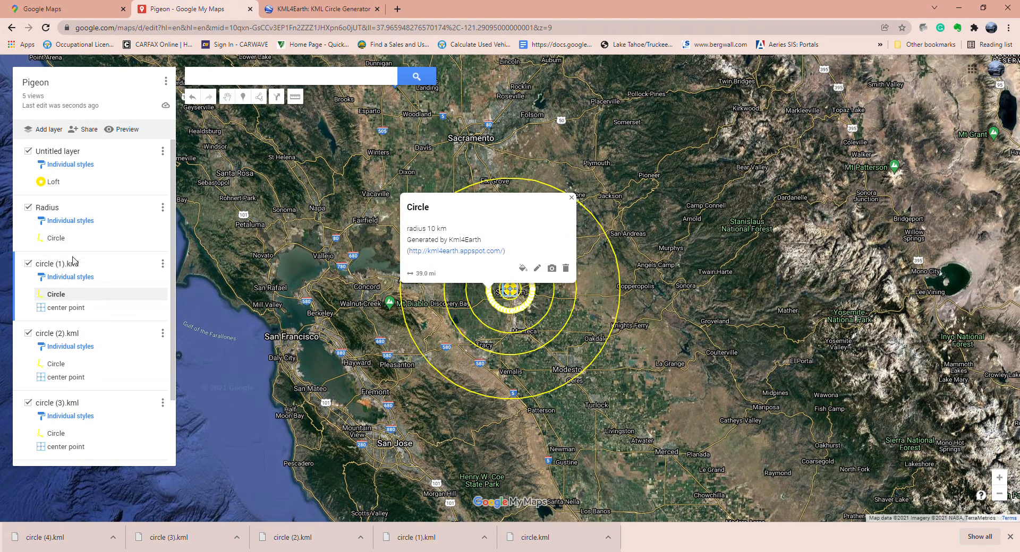
pyautogui.moveTo(55, 298); pyautogui.dragTo(75, 242)
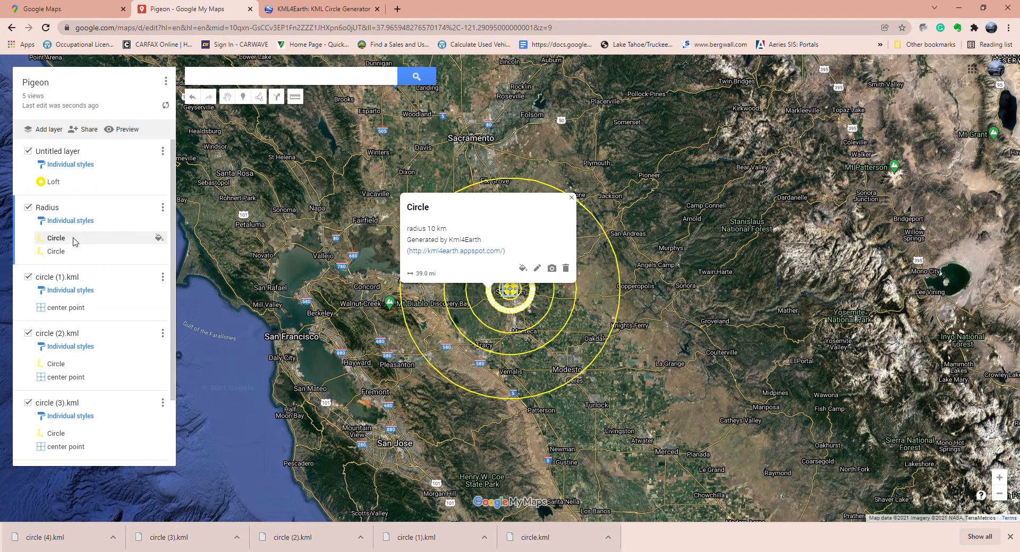
pyautogui.click(58, 364)
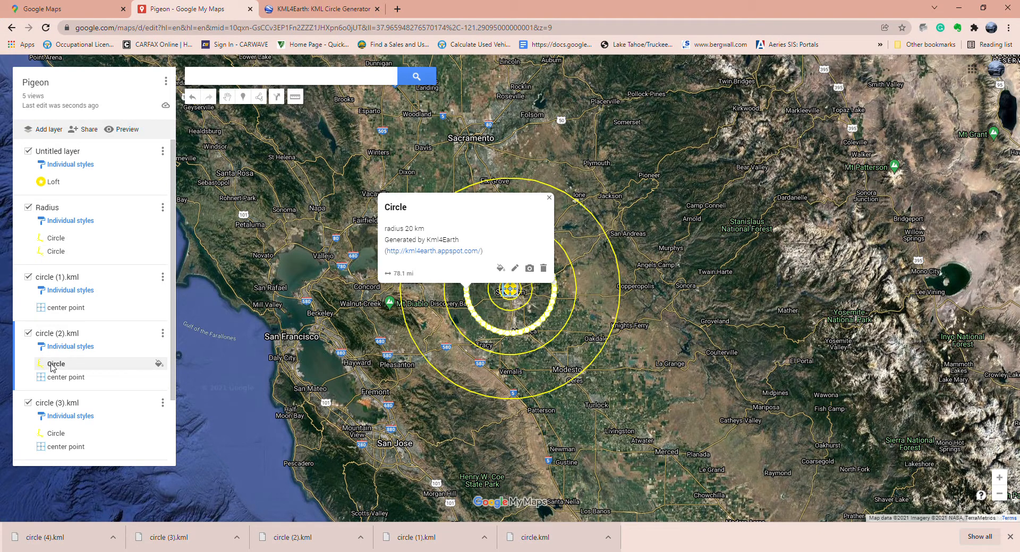
pyautogui.moveTo(51, 367); pyautogui.dragTo(77, 251)
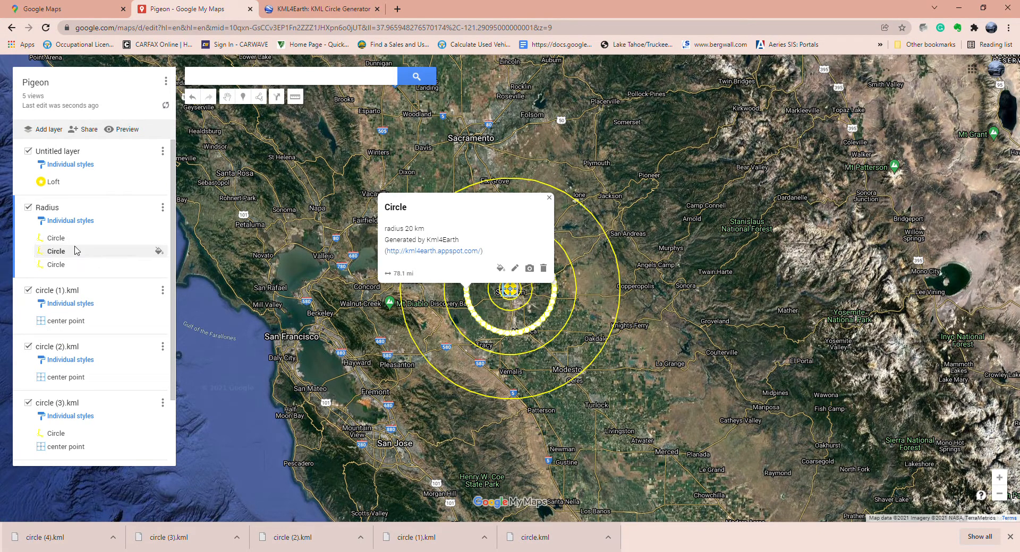
pyautogui.click(55, 435)
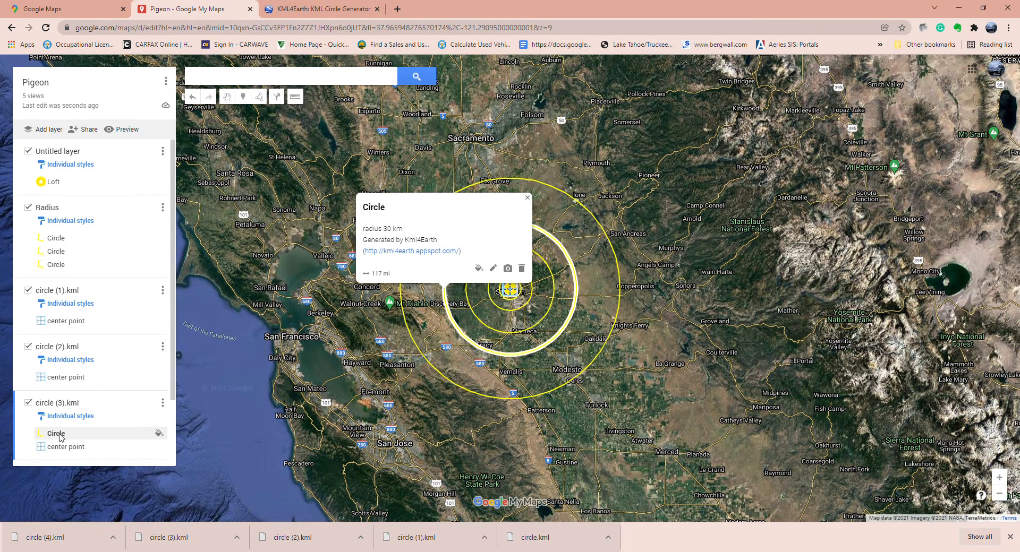
pyautogui.moveTo(61, 434); pyautogui.dragTo(82, 264)
pyautogui.scroll(-2, 86, 375)
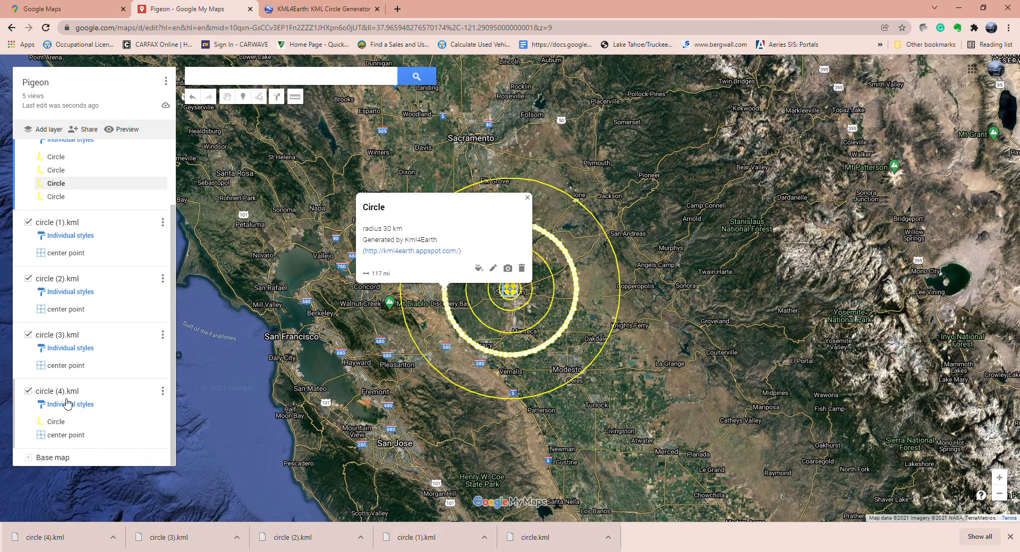
pyautogui.click(55, 422)
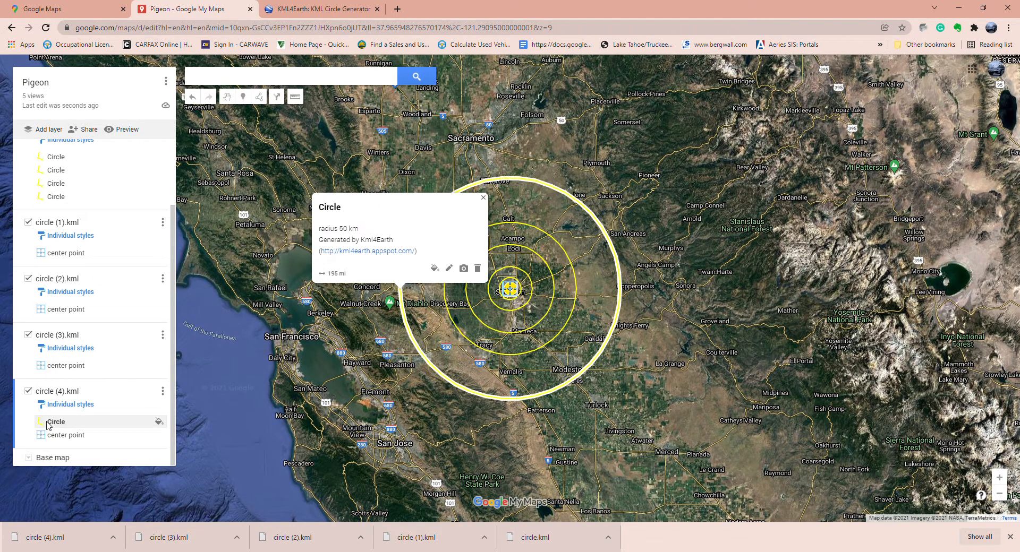
pyautogui.moveTo(49, 422); pyautogui.dragTo(84, 197)
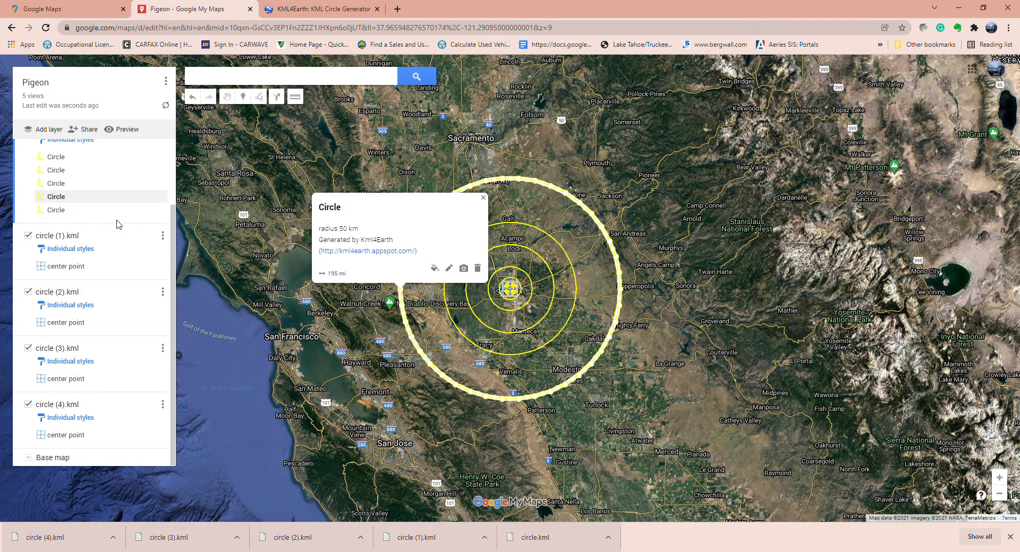
pyautogui.click(295, 316)
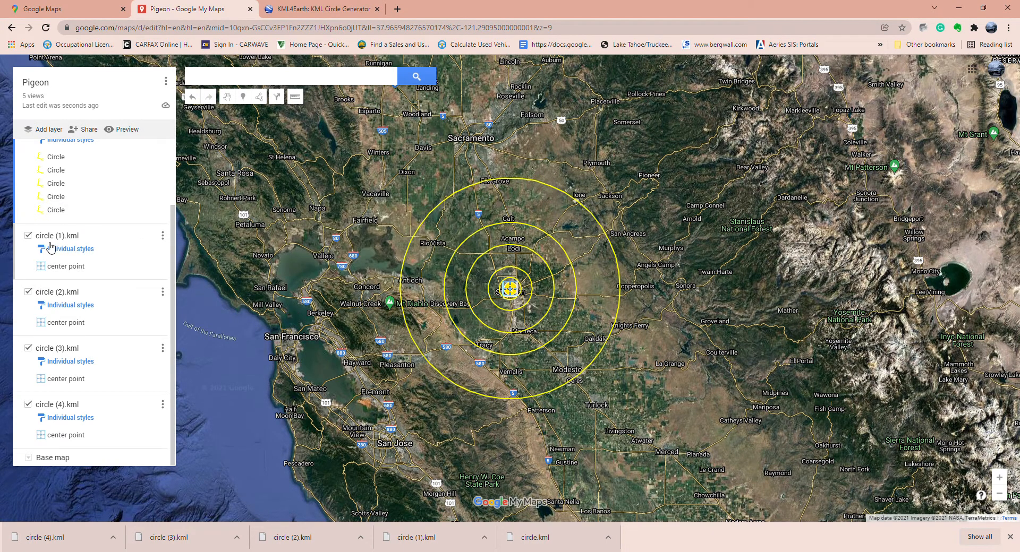
# Delete the leftover layers circle (1).kml, circle (2).kml, circle (3).kml and circle (4).kml, which hold only center points
pyautogui.click(162, 236)
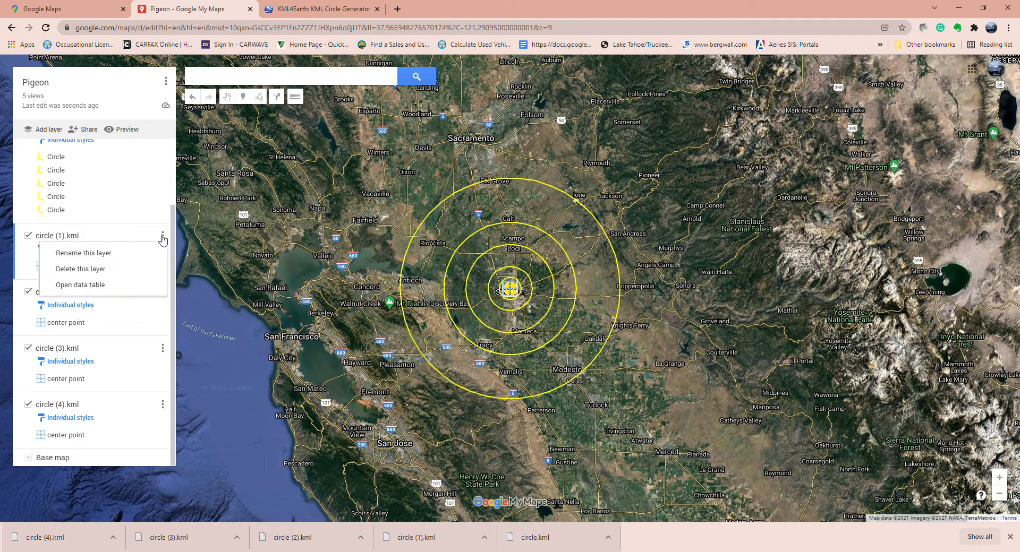
pyautogui.click(108, 276)
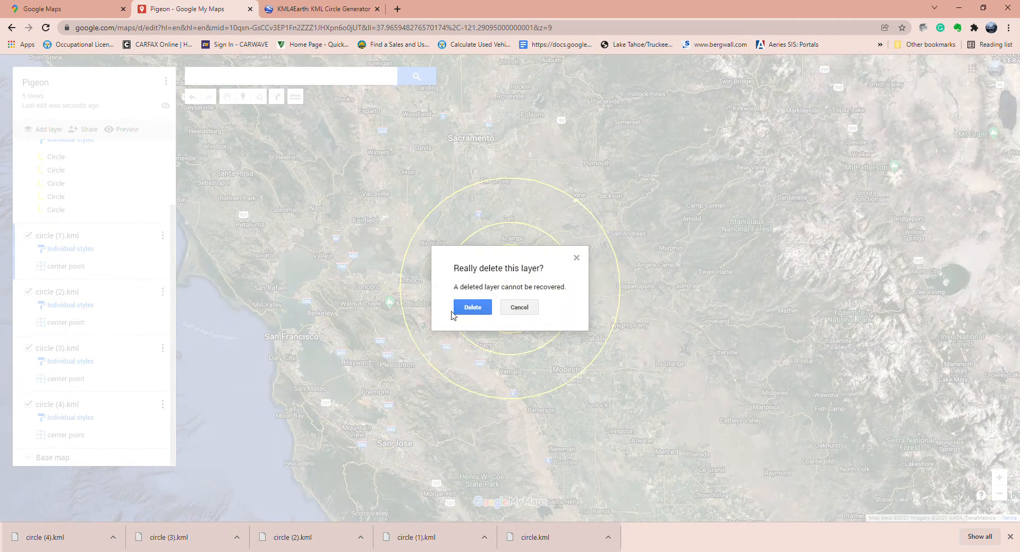
pyautogui.click(461, 309)
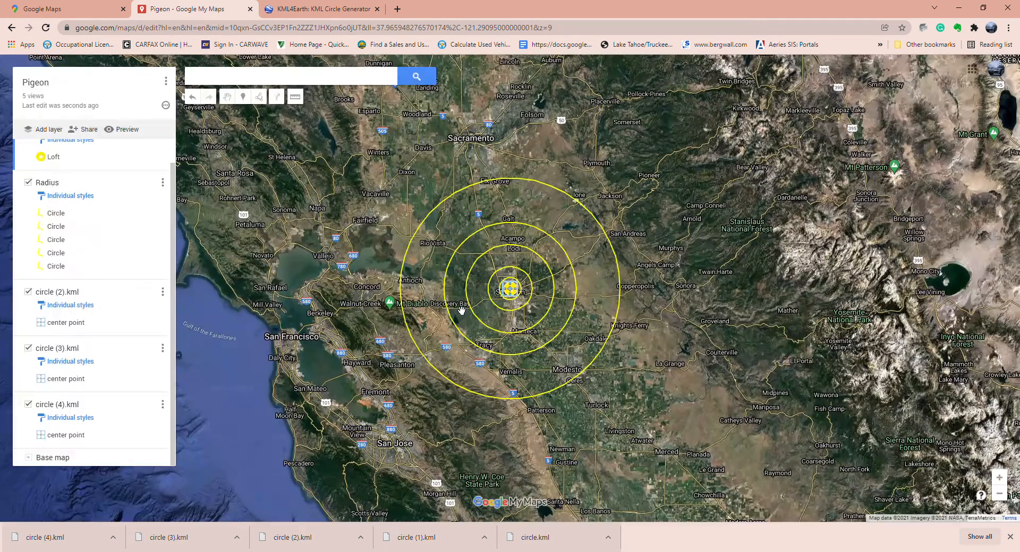
pyautogui.click(162, 292)
pyautogui.click(106, 327)
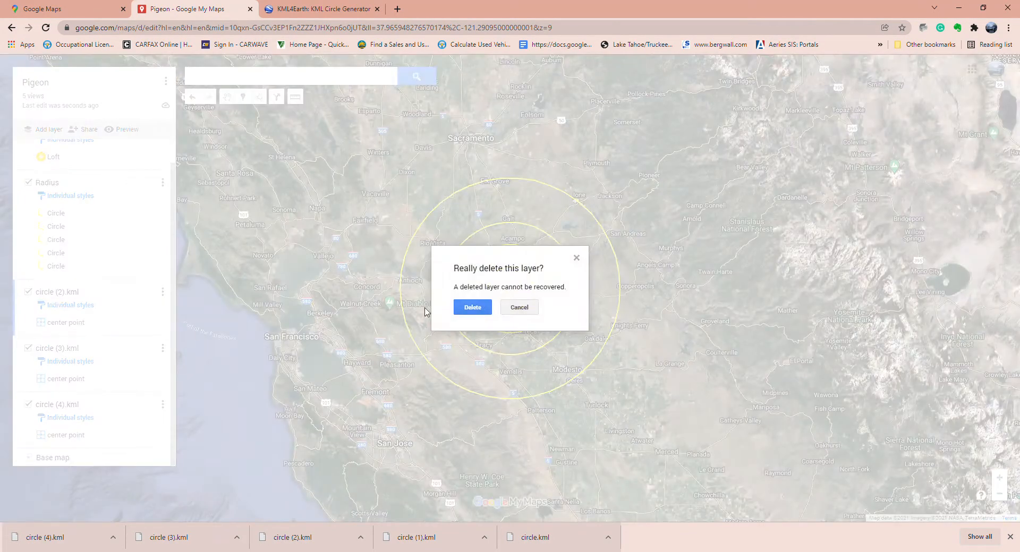
pyautogui.click(471, 309)
pyautogui.click(162, 317)
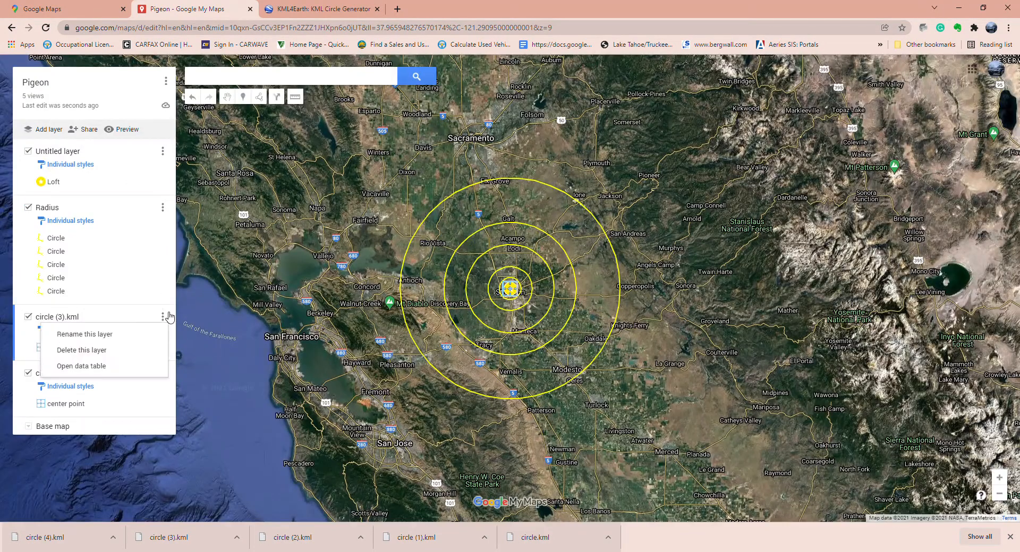
pyautogui.click(127, 349)
pyautogui.click(468, 309)
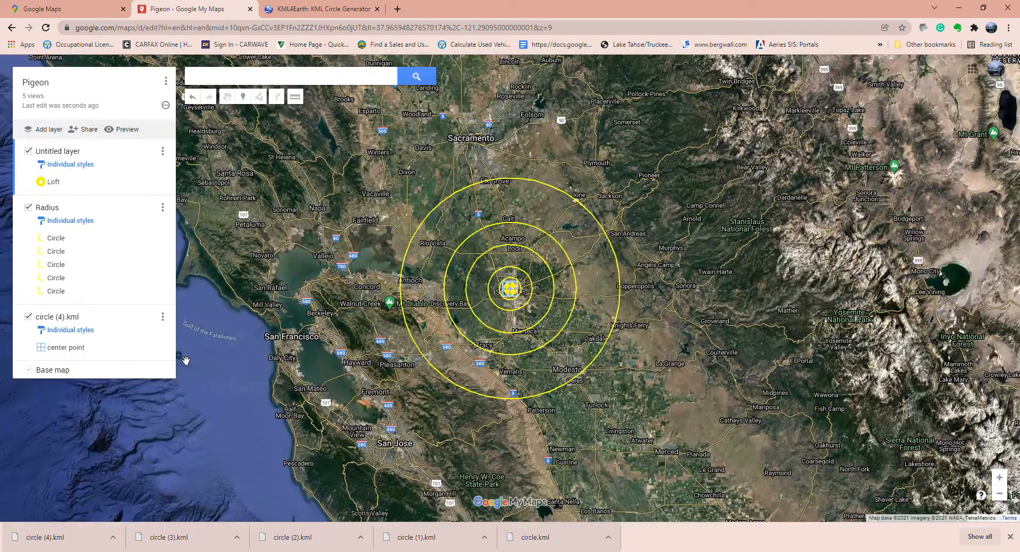
pyautogui.click(163, 316)
pyautogui.click(106, 351)
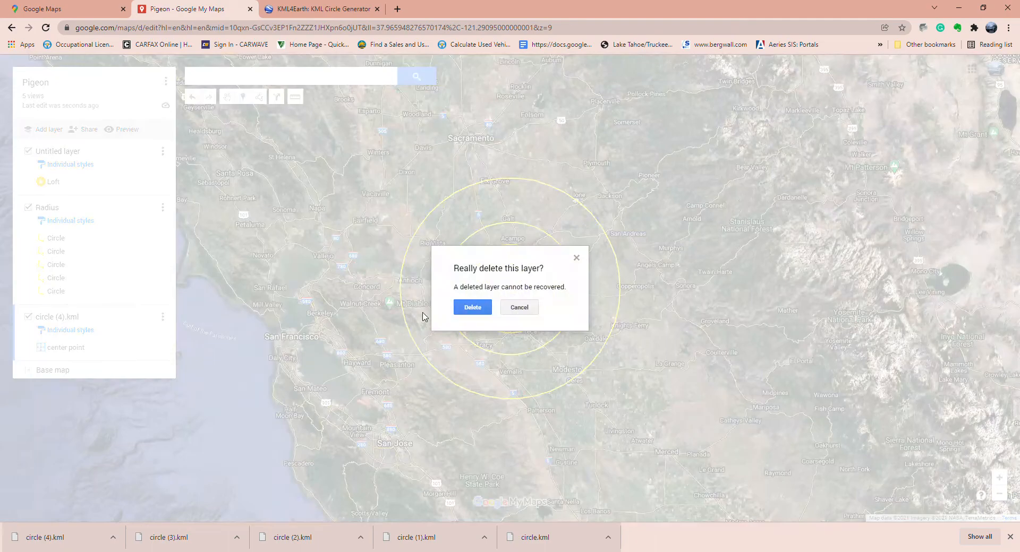
pyautogui.click(469, 308)
# Add a new map layer and name it 2022 YB Tosses
pyautogui.scroll(2, 352, 314)
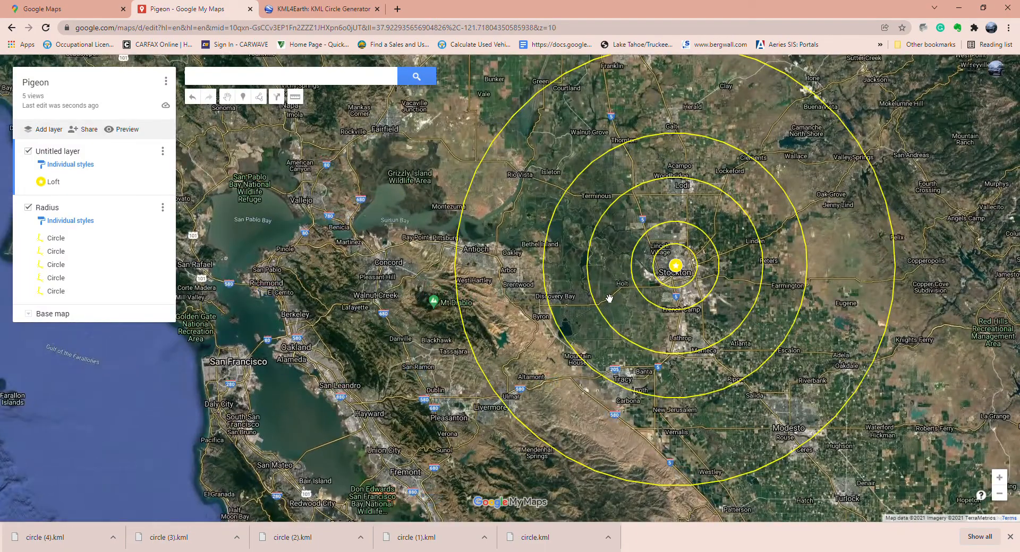
pyautogui.moveTo(631, 287); pyautogui.dragTo(419, 303)
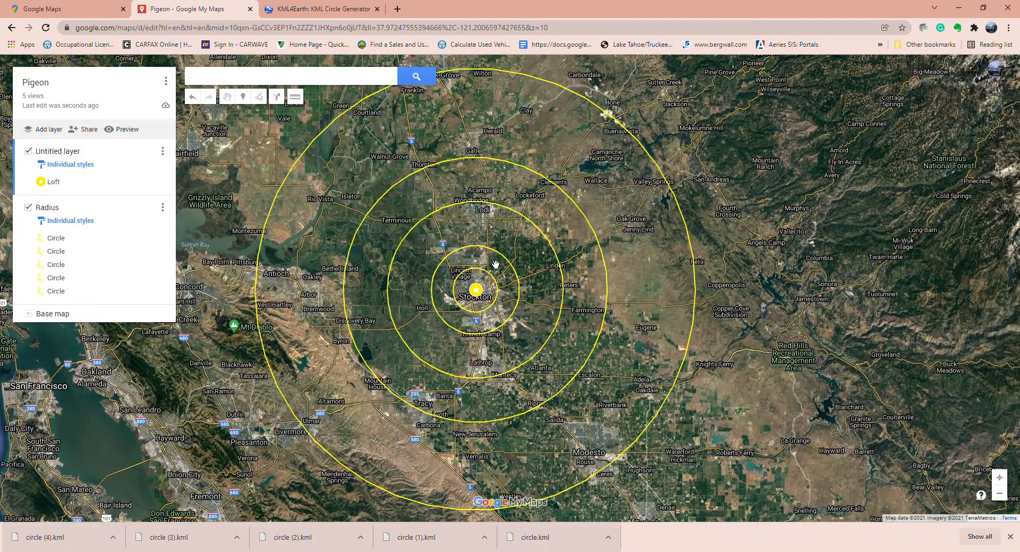
pyautogui.scroll(4, 496, 264)
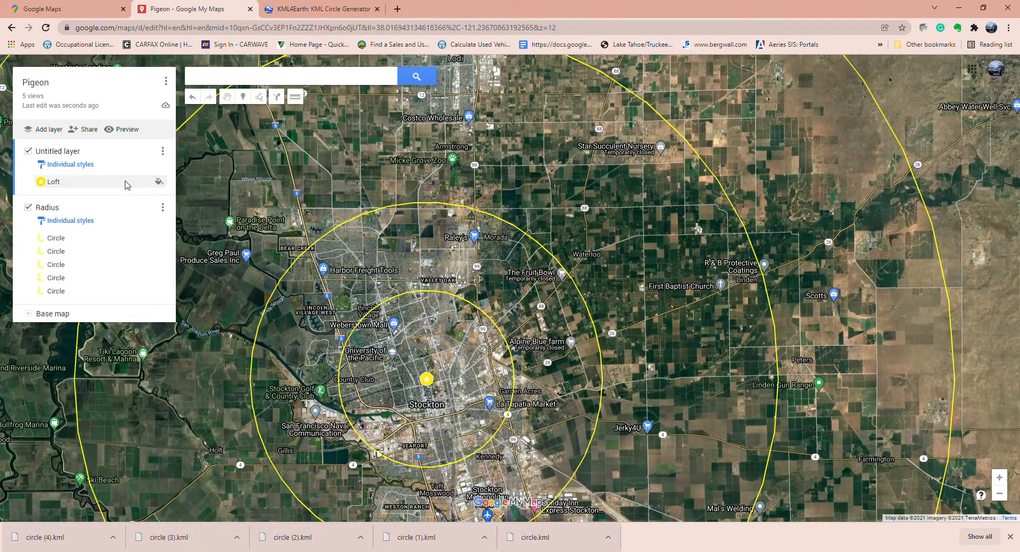
pyautogui.click(48, 129)
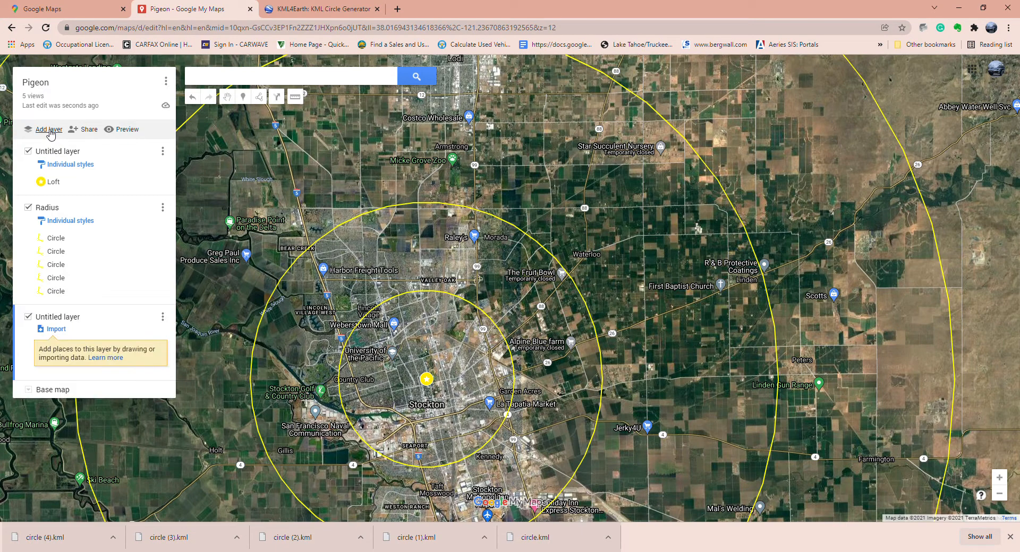
pyautogui.click(57, 317)
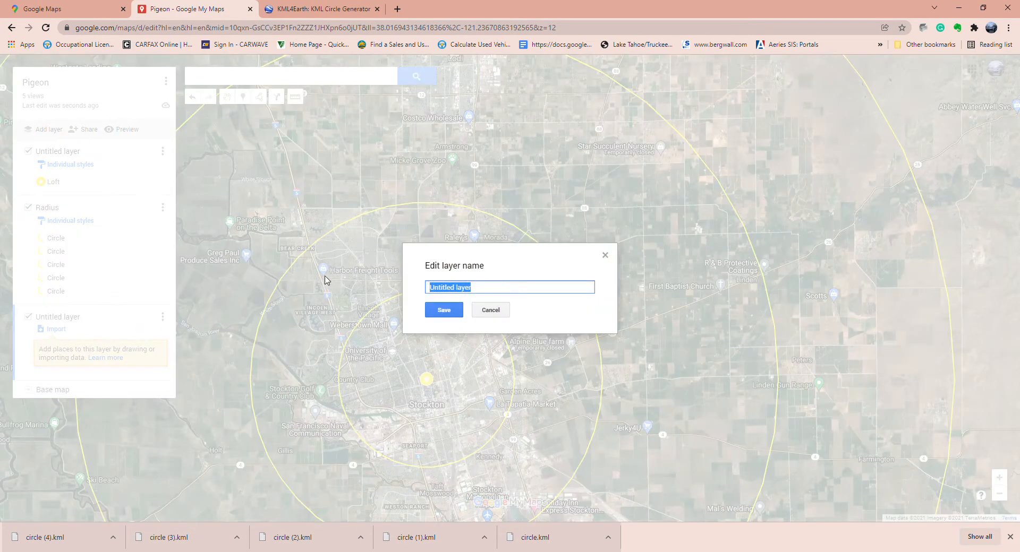
pyautogui.write('2022 YB Tosses')
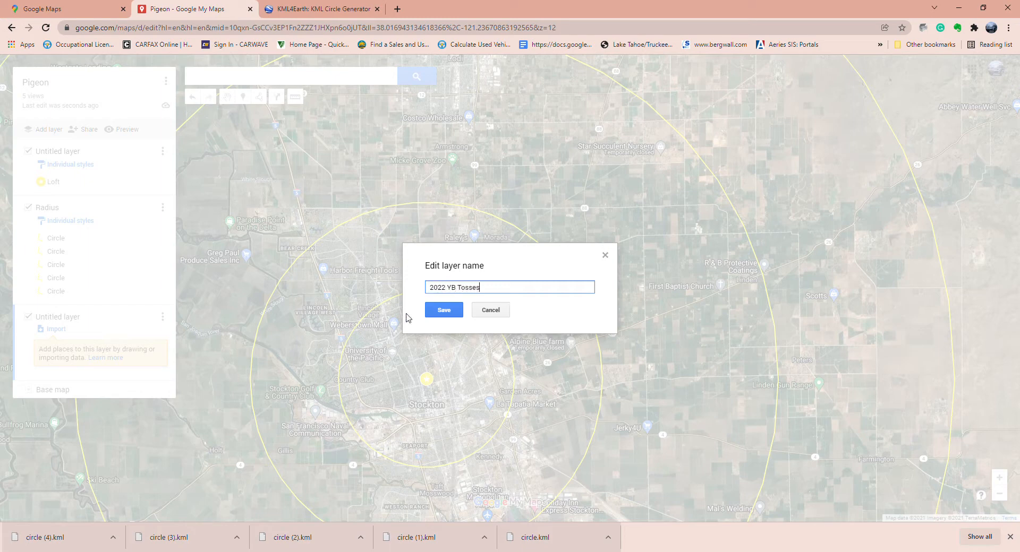
pyautogui.click(446, 311)
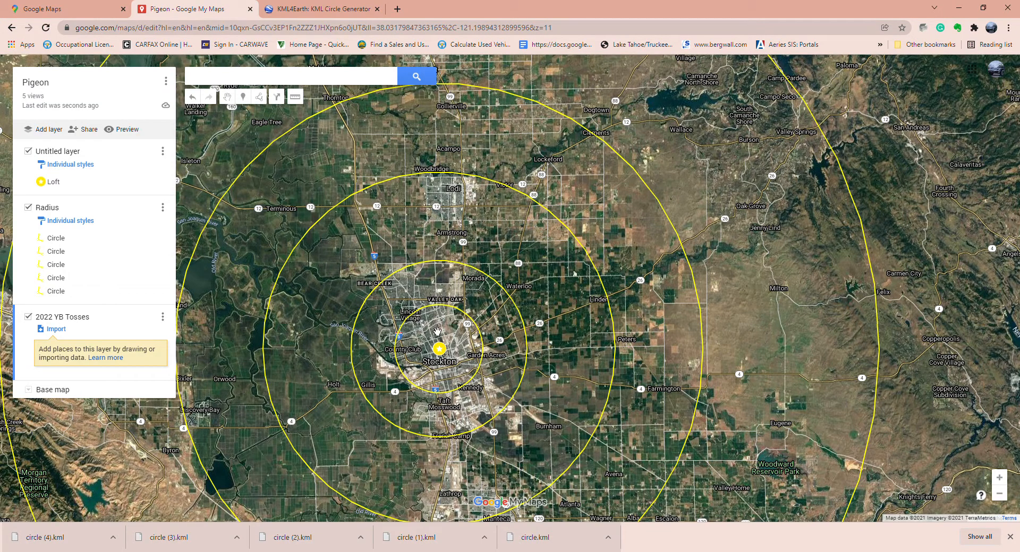
# Place a marker northeast of the Loft, beside Stockton Open Air Mall & Flea Market, in the 2022 YB Tosses layer and name it 4/15/22
pyautogui.click(243, 97)
pyautogui.scroll(3, 435, 317)
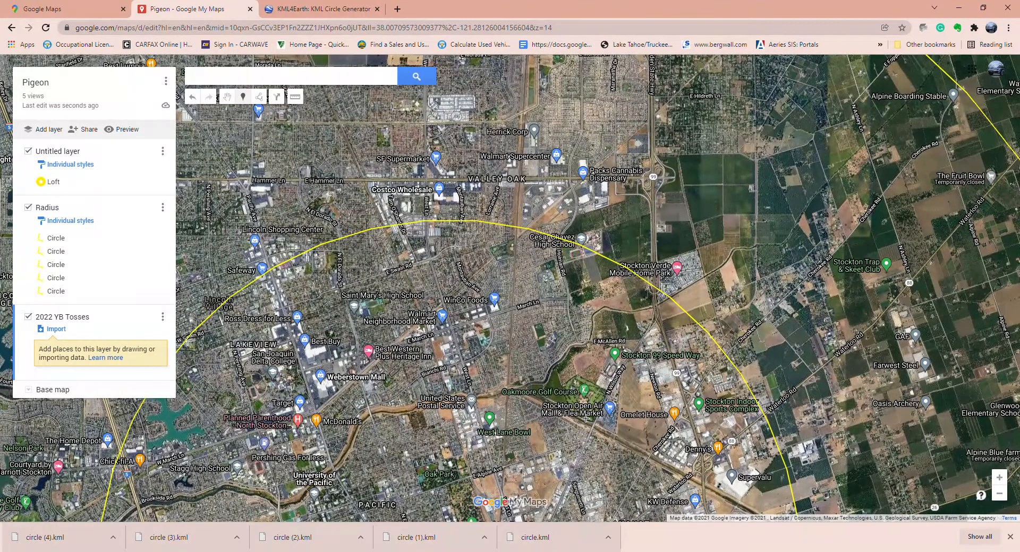
pyautogui.click(598, 419)
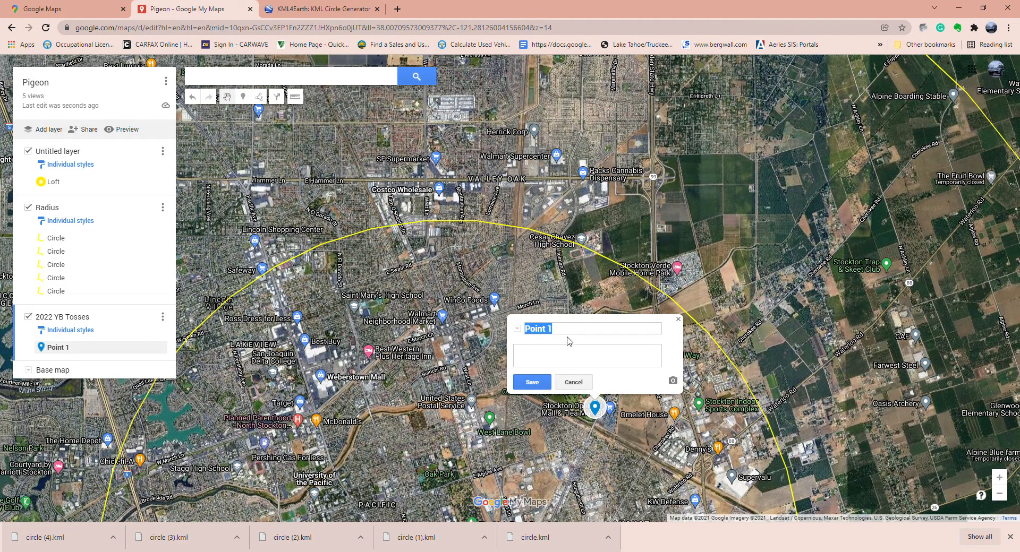
pyautogui.write('4/15/22')
pyautogui.click(532, 382)
# Add a new map layer and name it Race Stations
pyautogui.scroll(-1, 344, 355)
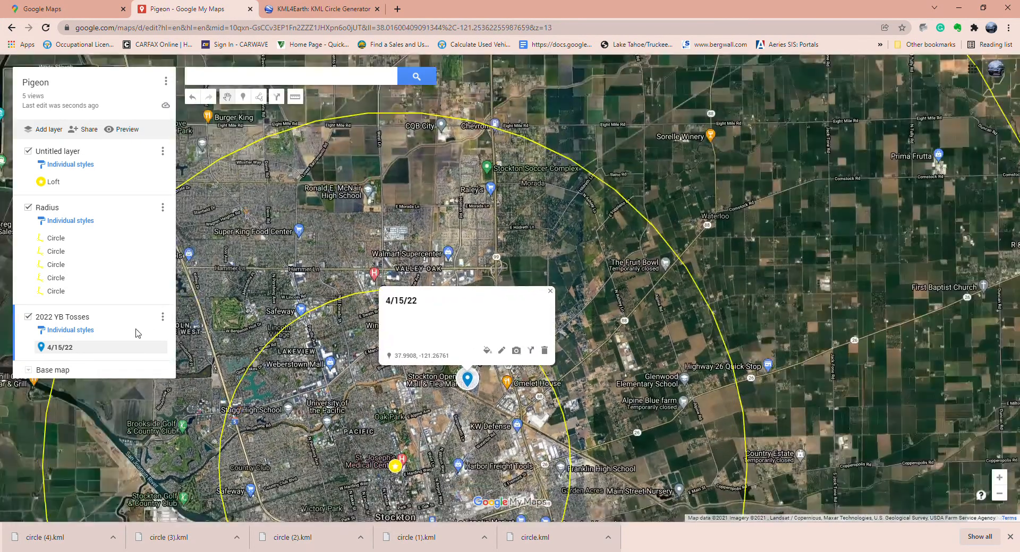
pyautogui.scroll(-1, 345, 317)
pyautogui.scroll(-1, 345, 317)
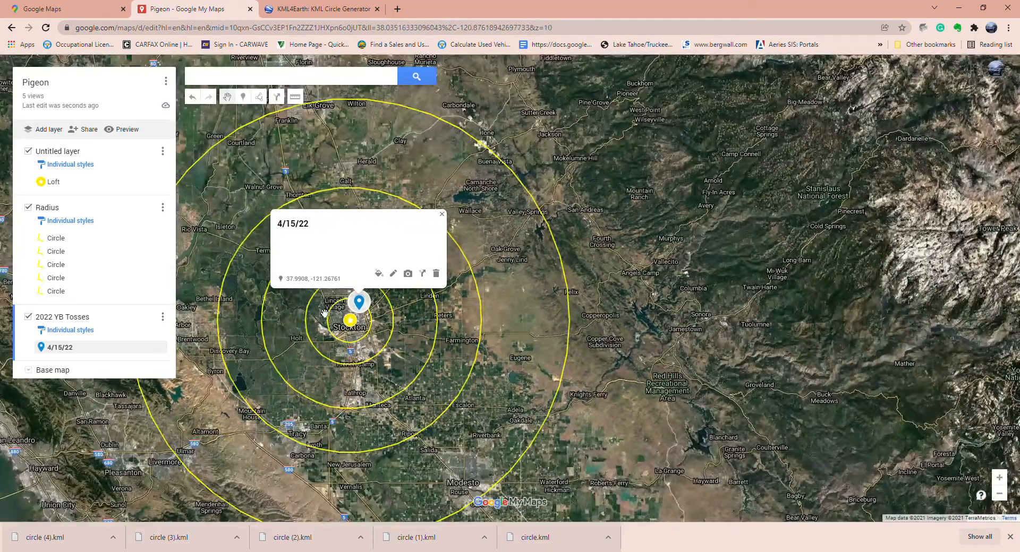
pyautogui.scroll(-1, 322, 315)
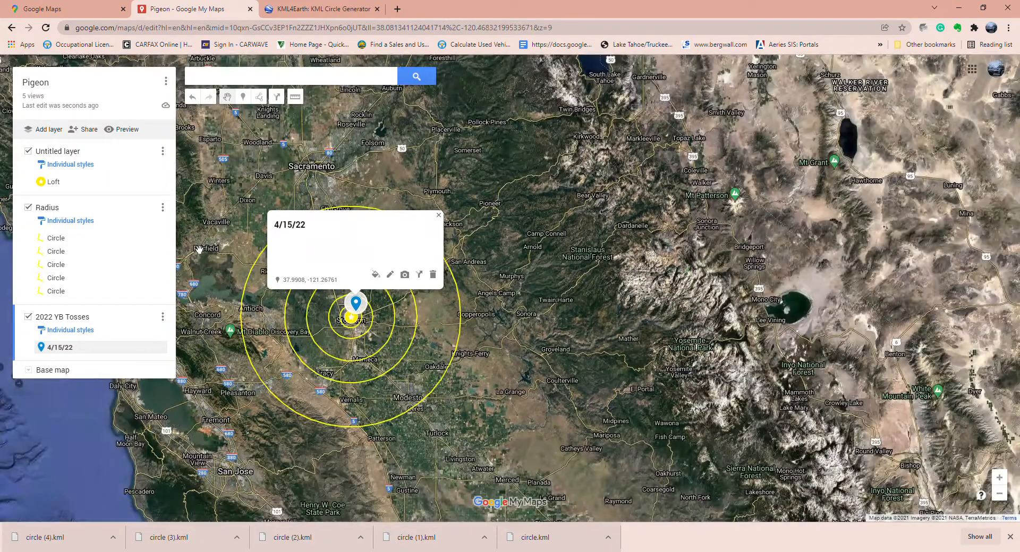
pyautogui.click(56, 134)
pyautogui.click(68, 374)
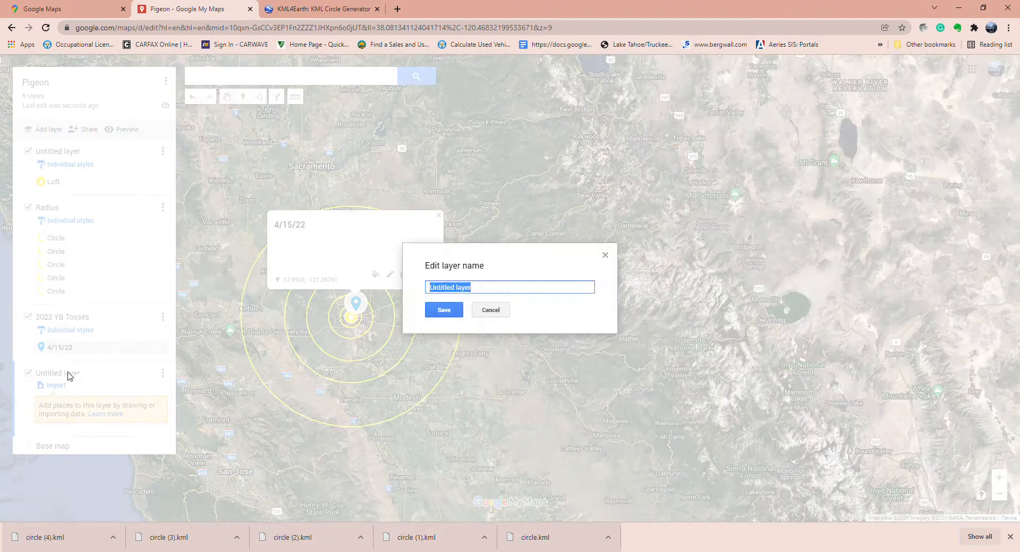
pyautogui.write('Race Stations')
pyautogui.click(446, 312)
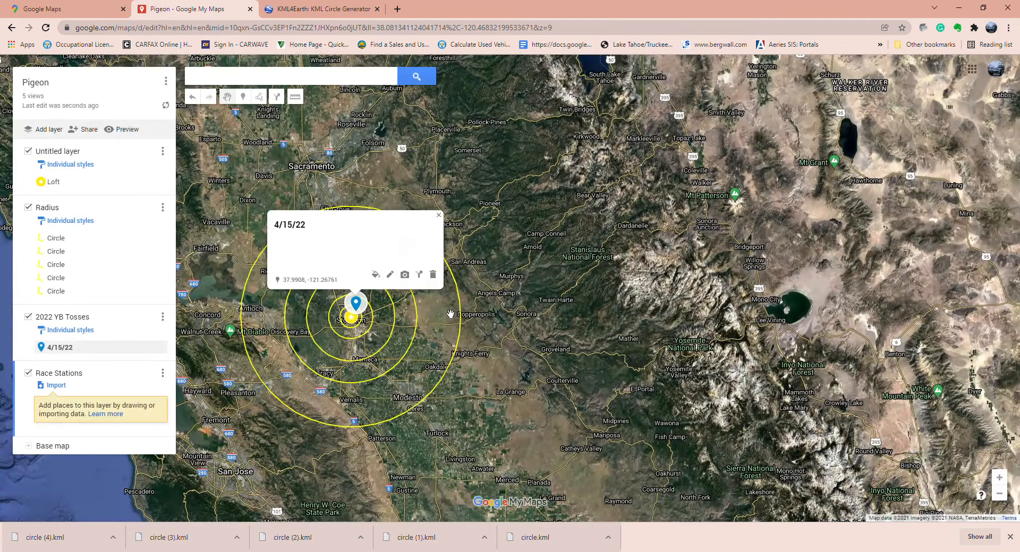
# Place a marker at Yuba City in the Race Stations layer and save it under its default name
pyautogui.click(244, 98)
pyautogui.moveTo(474, 213)
pyautogui.mouseDown()
pyautogui.moveTo(550, 365)
pyautogui.moveTo(644, 448)
pyautogui.mouseUp()
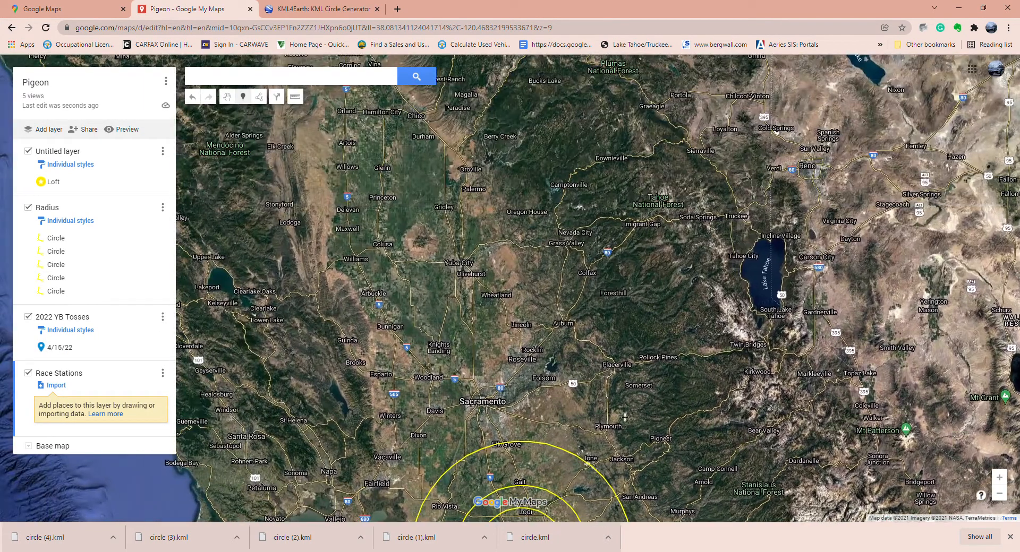
pyautogui.click(459, 266)
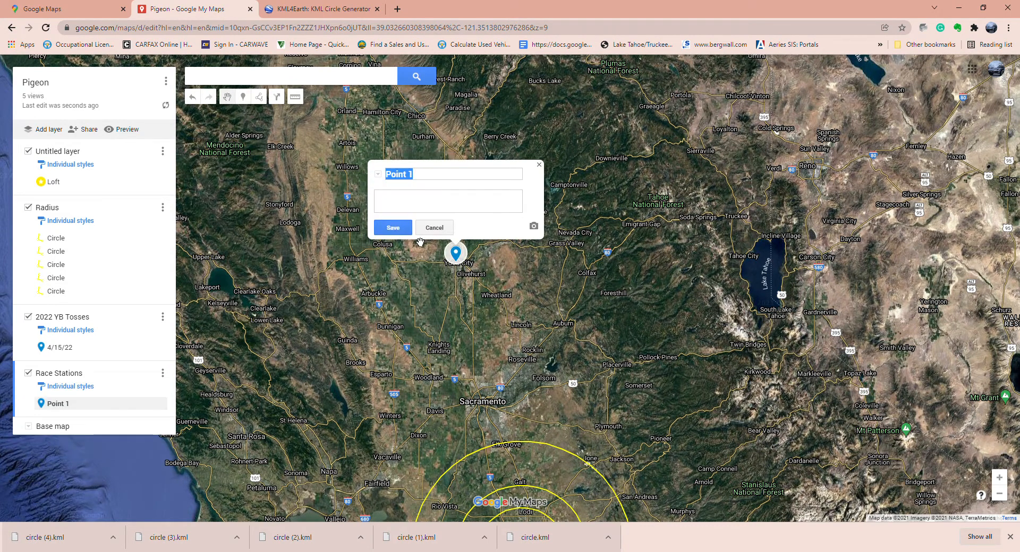
pyautogui.click(388, 232)
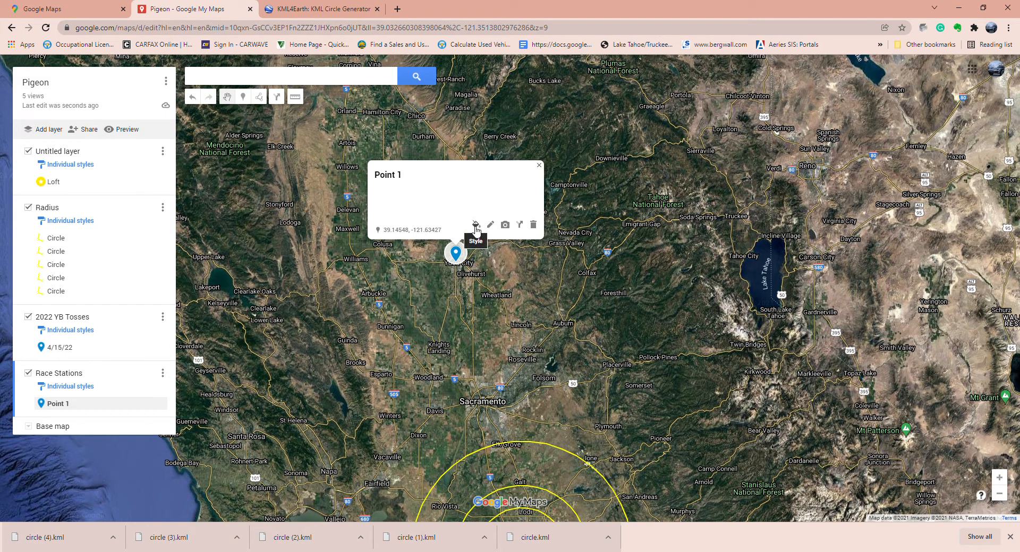
# Place a second race station marker at Red Bluff and save it under its default name
pyautogui.moveTo(369, 268); pyautogui.dragTo(457, 280)
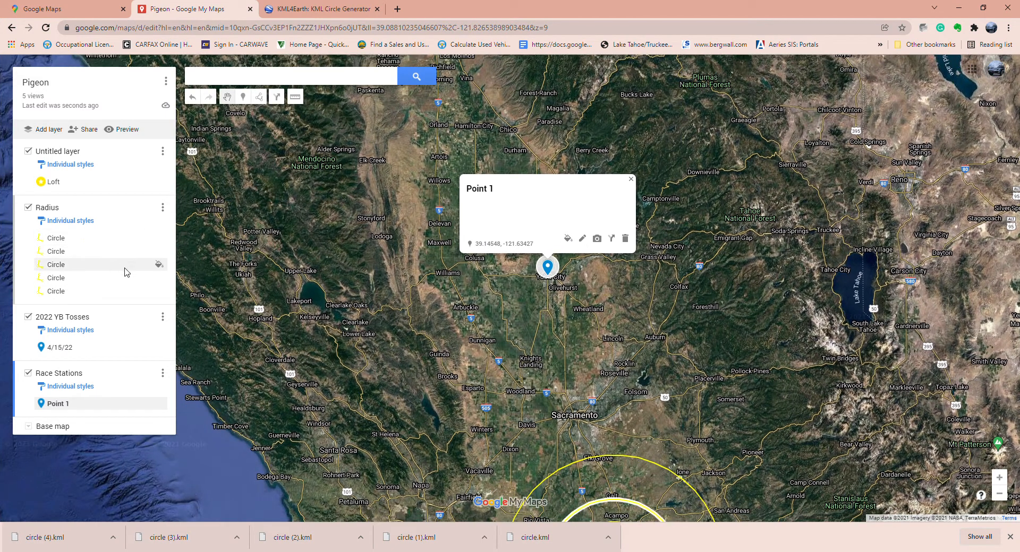
pyautogui.click(243, 102)
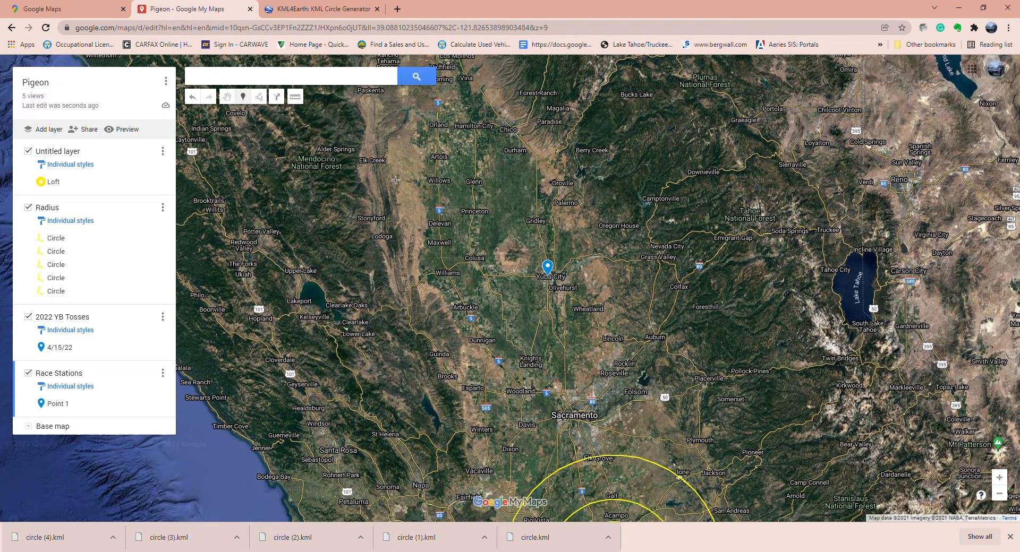
pyautogui.moveTo(405, 165); pyautogui.dragTo(452, 346)
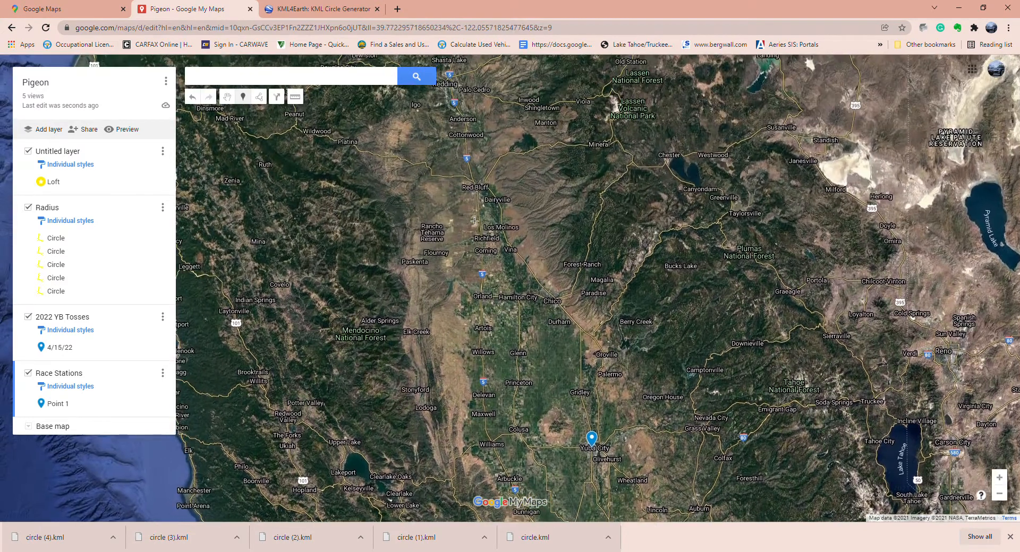
pyautogui.click(480, 192)
pyautogui.click(415, 155)
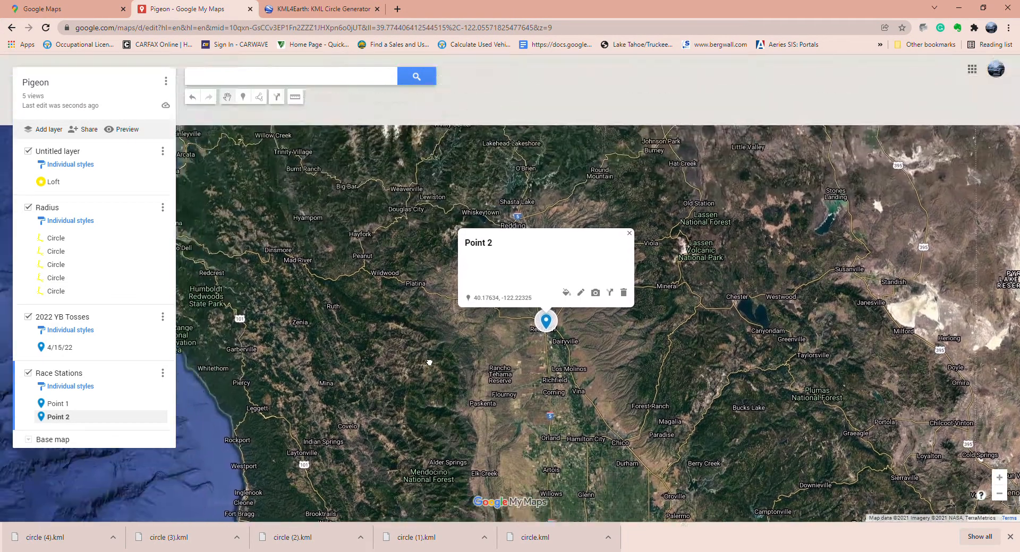
# Place a third race station marker at Redding and save it under its default name
pyautogui.moveTo(429, 362); pyautogui.dragTo(449, 396)
pyautogui.click(244, 97)
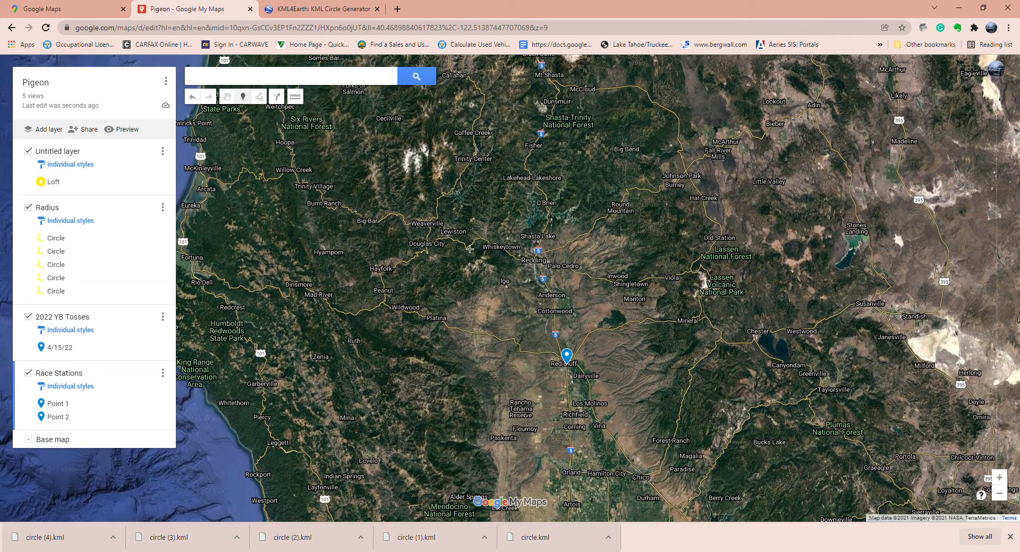
pyautogui.click(532, 260)
pyautogui.click(469, 230)
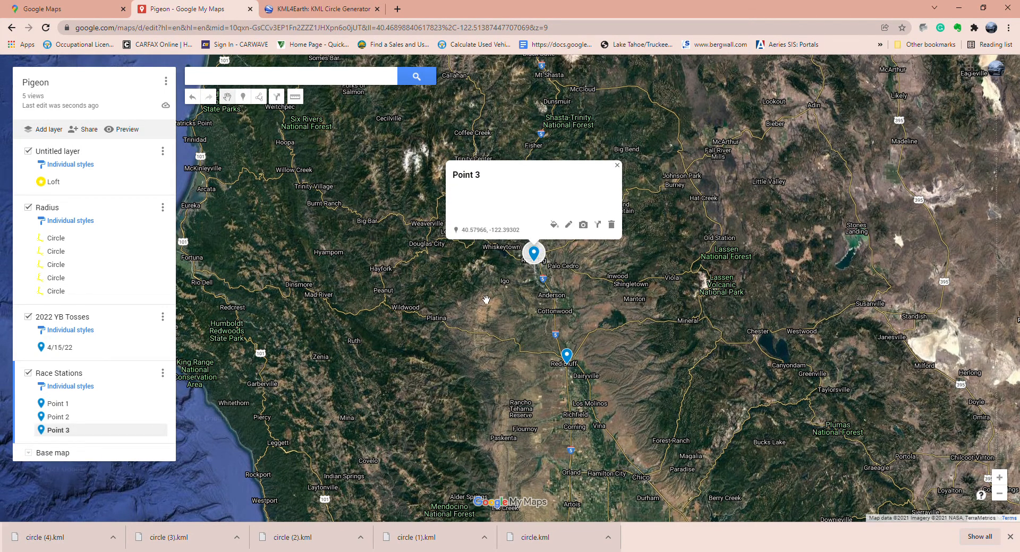
# Close the Redding marker's details and hide the 2022 YB Tosses layer
pyautogui.scroll(-1, 485, 298)
pyautogui.scroll(-1, 485, 298)
pyautogui.click(578, 189)
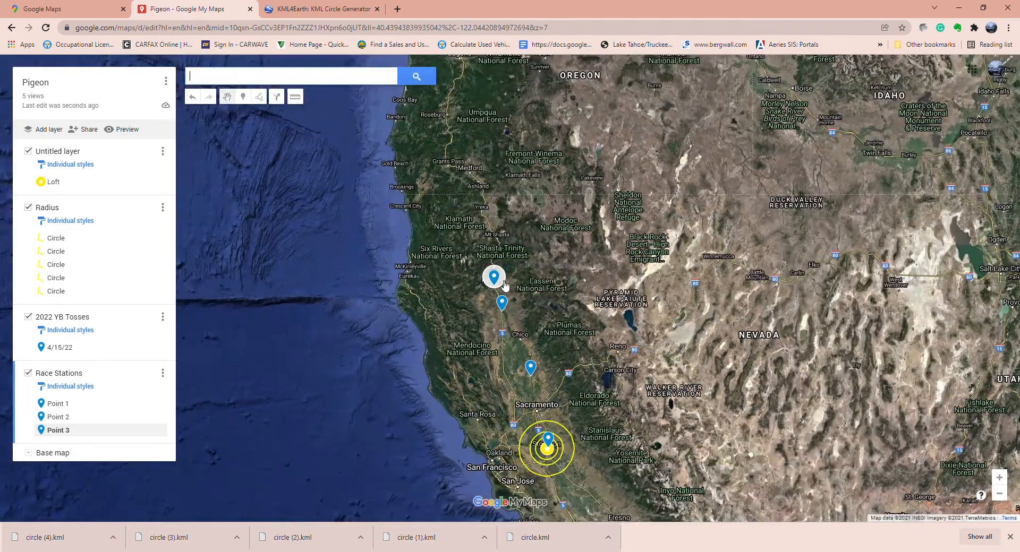
pyautogui.moveTo(467, 340); pyautogui.dragTo(397, 255)
pyautogui.scroll(-1, 410, 289)
pyautogui.scroll(1, 408, 292)
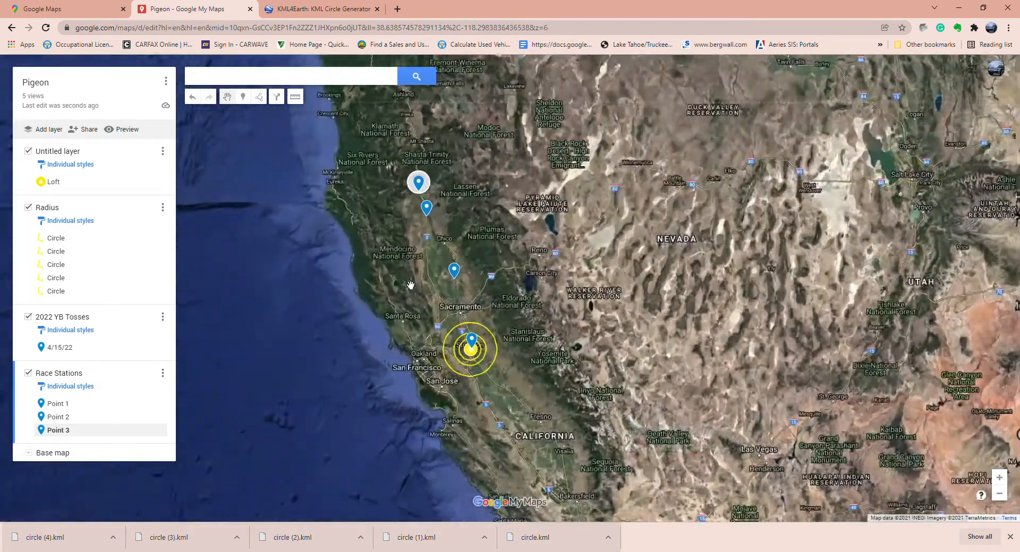
pyautogui.click(407, 281)
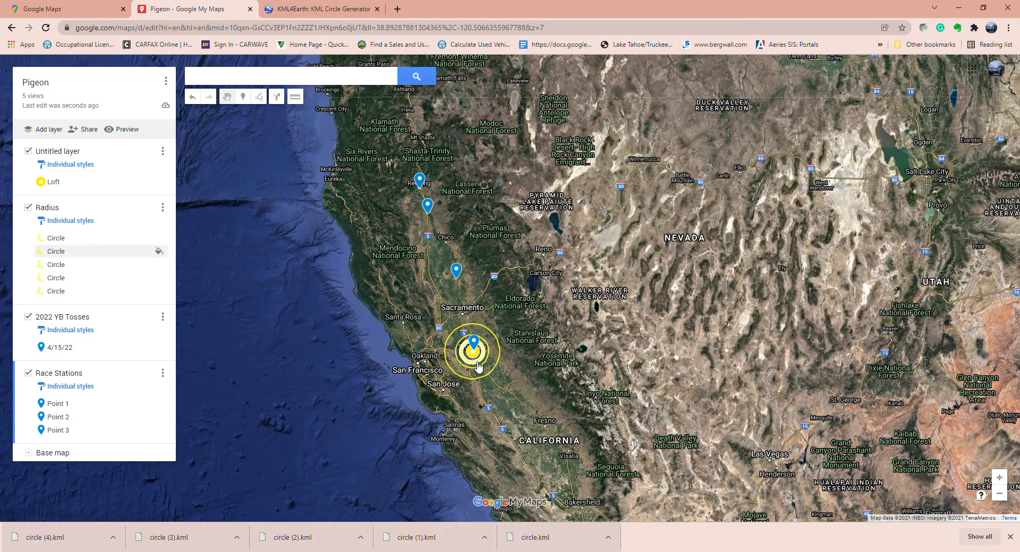
pyautogui.scroll(2, 478, 367)
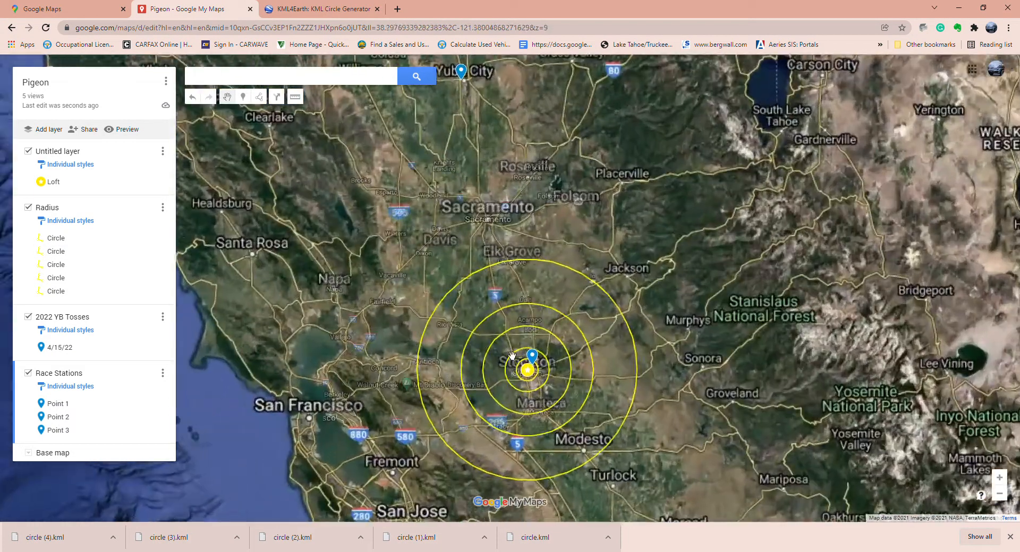
pyautogui.scroll(1, 682, 396)
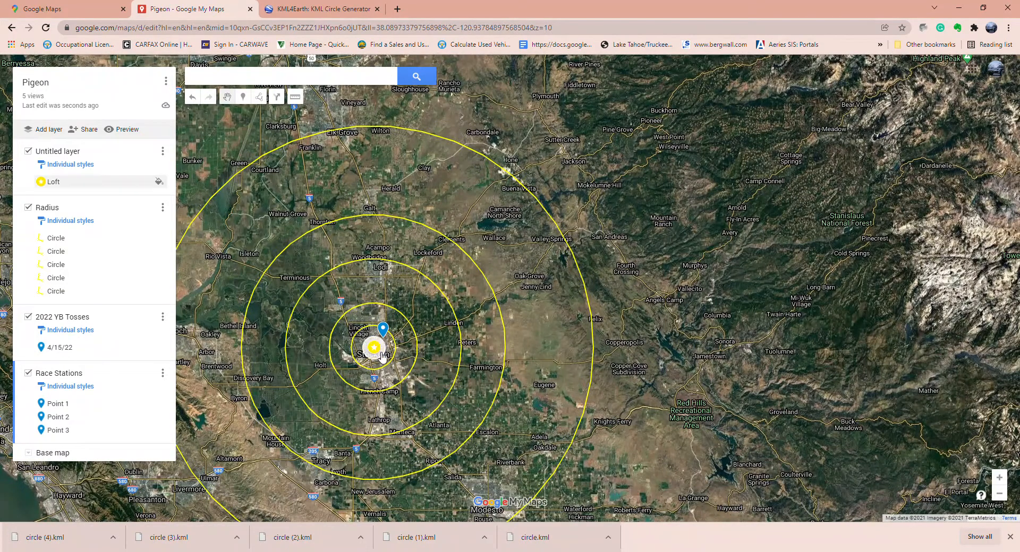
pyautogui.click(28, 317)
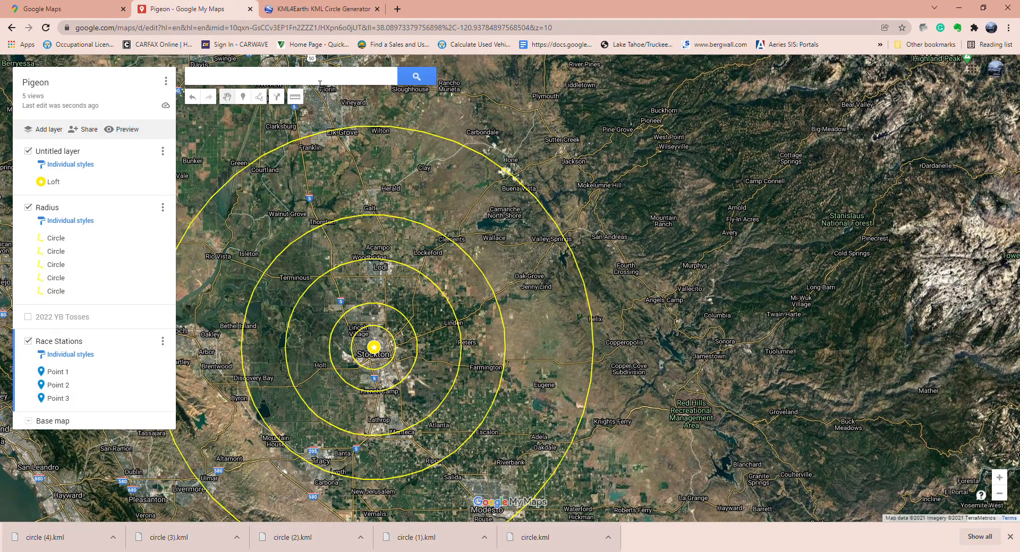
# Draw a two-segment line from northwest of Sacramento to the Loft and back up to a point south of Grass Valley
pyautogui.click(532, 137)
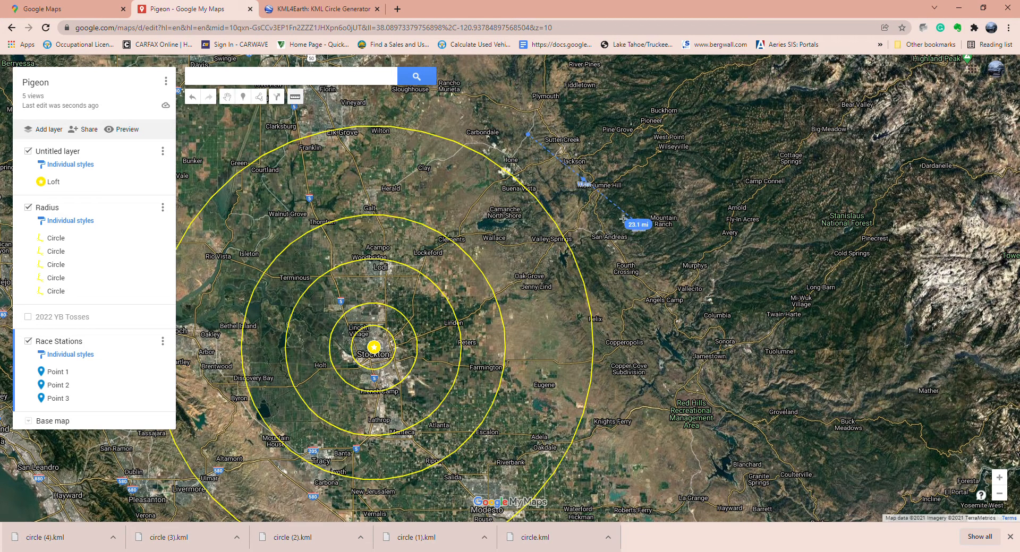
pyautogui.scroll(-2, 613, 209)
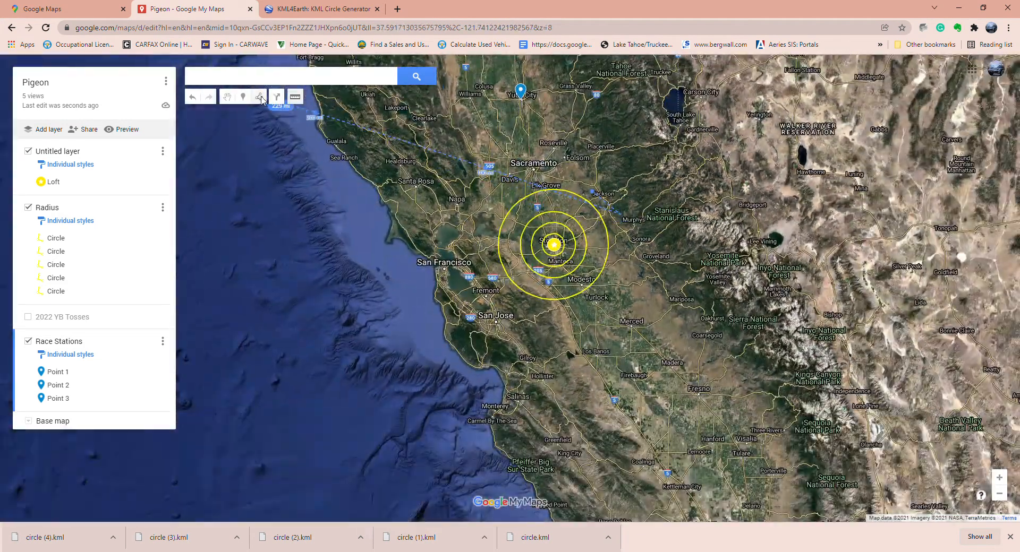
pyautogui.click(259, 96)
pyautogui.click(273, 118)
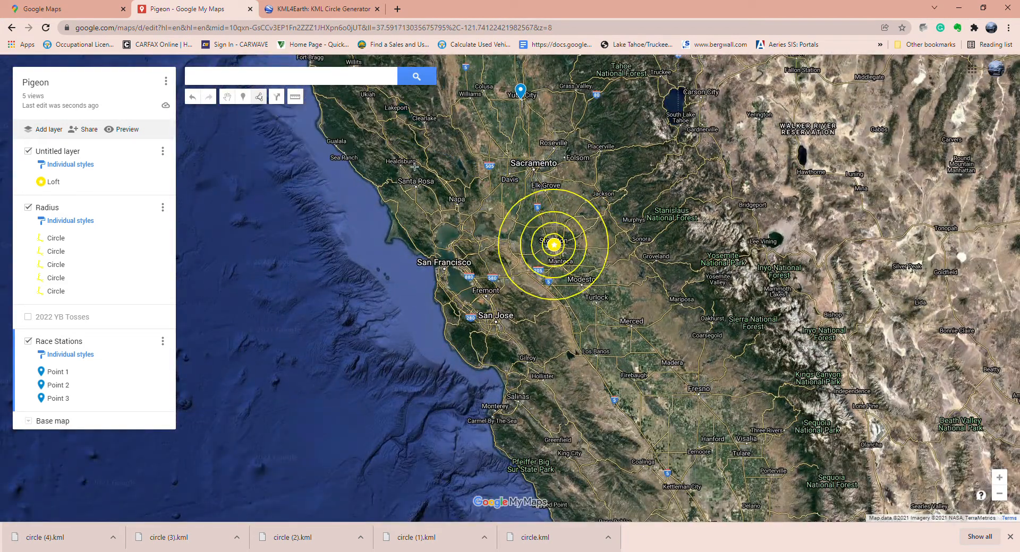
pyautogui.click(473, 131)
pyautogui.click(555, 247)
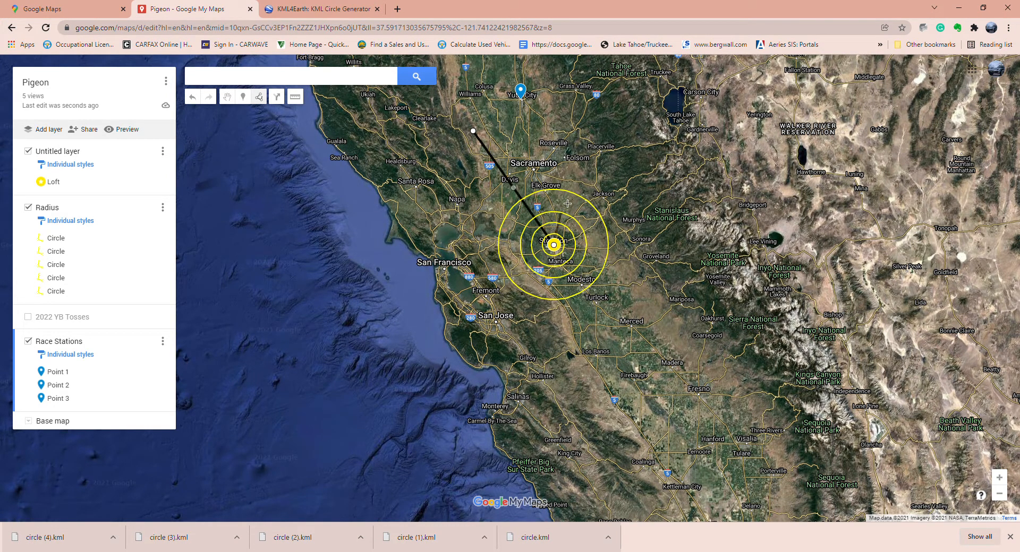
pyautogui.click(575, 102)
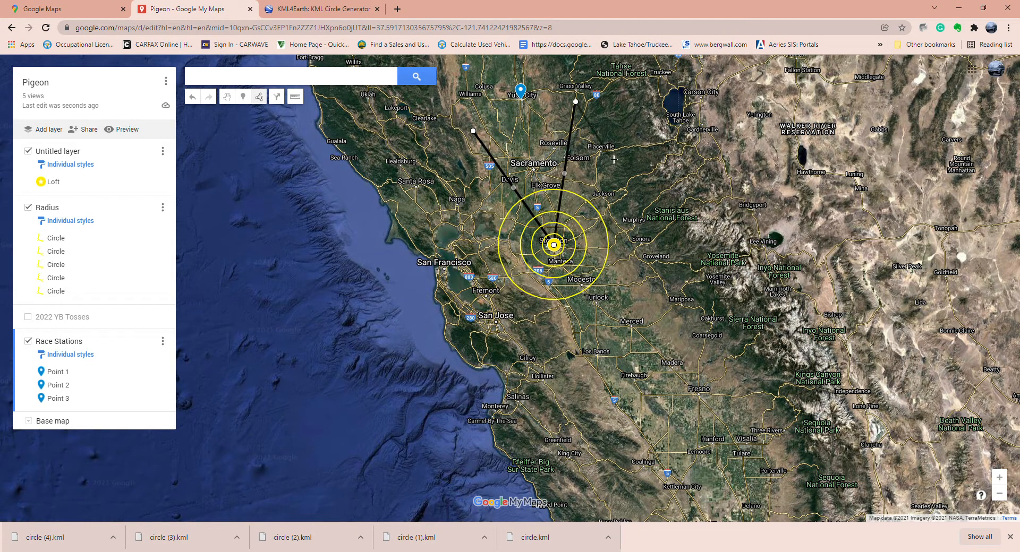
pyautogui.press('Return')
# Move the line's two outer ends to Chico and Shasta Lake, and delete the line
pyautogui.moveTo(646, 137); pyautogui.dragTo(680, 380)
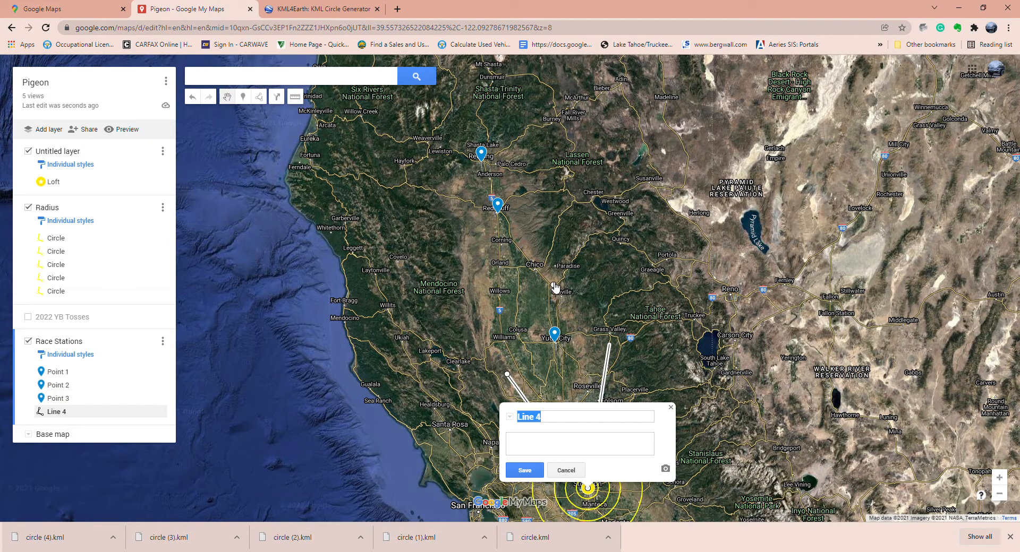
pyautogui.moveTo(555, 286); pyautogui.dragTo(543, 265)
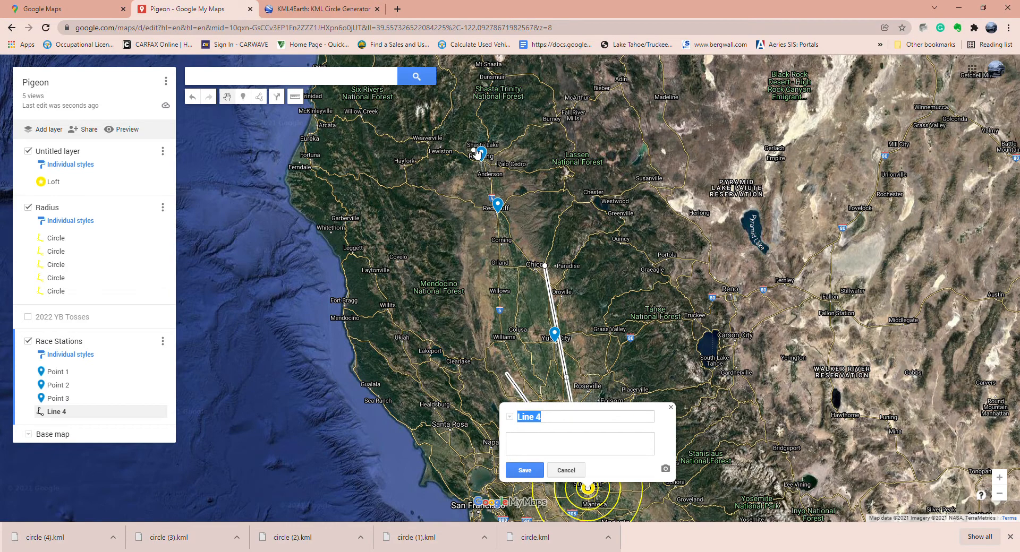
pyautogui.moveTo(478, 149); pyautogui.dragTo(473, 145)
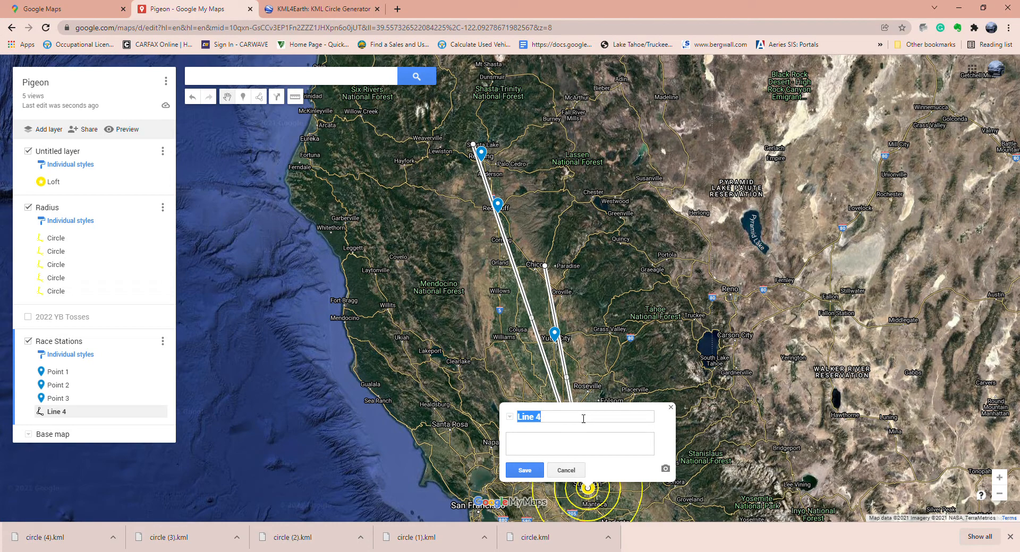
pyautogui.press('Delete')
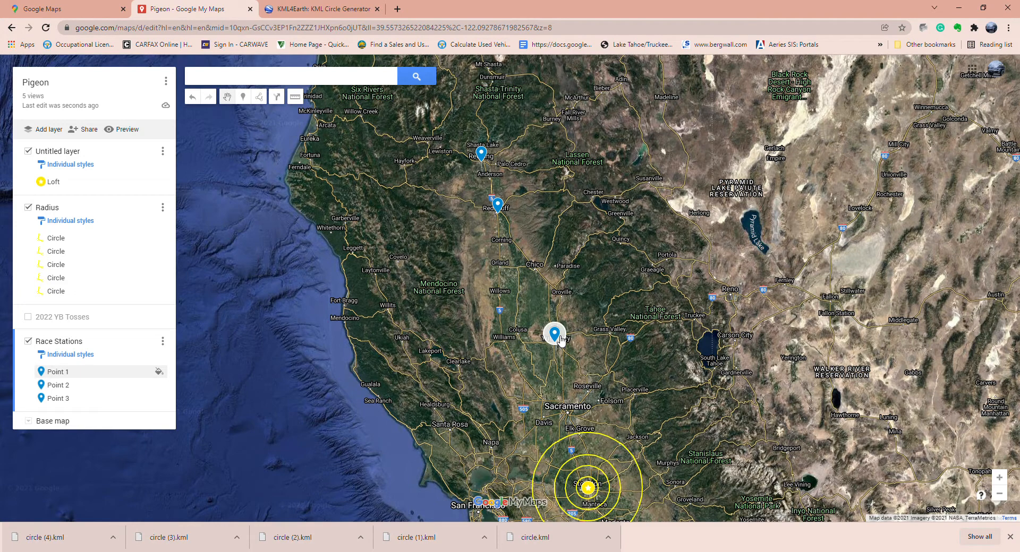
# Draw a V-shaped line from north of Paradise through the Loft to just southwest of Redding and name it line of flight
pyautogui.click(259, 98)
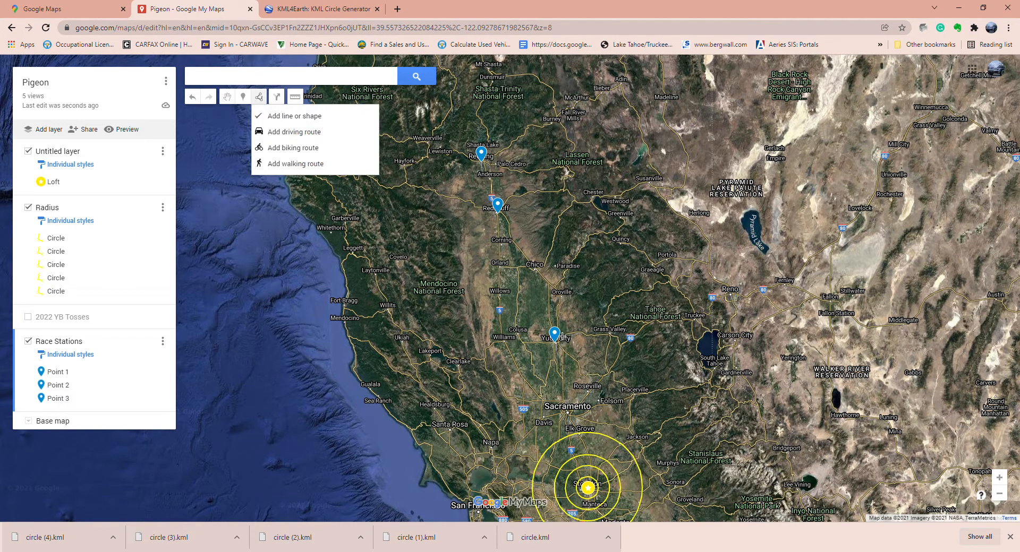
pyautogui.click(559, 233)
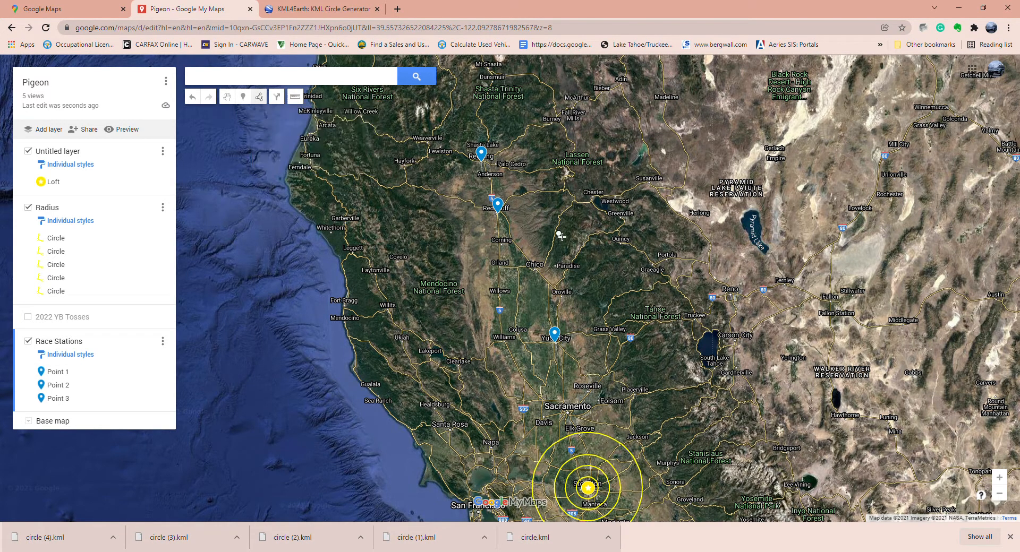
pyautogui.click(588, 488)
pyautogui.click(470, 165)
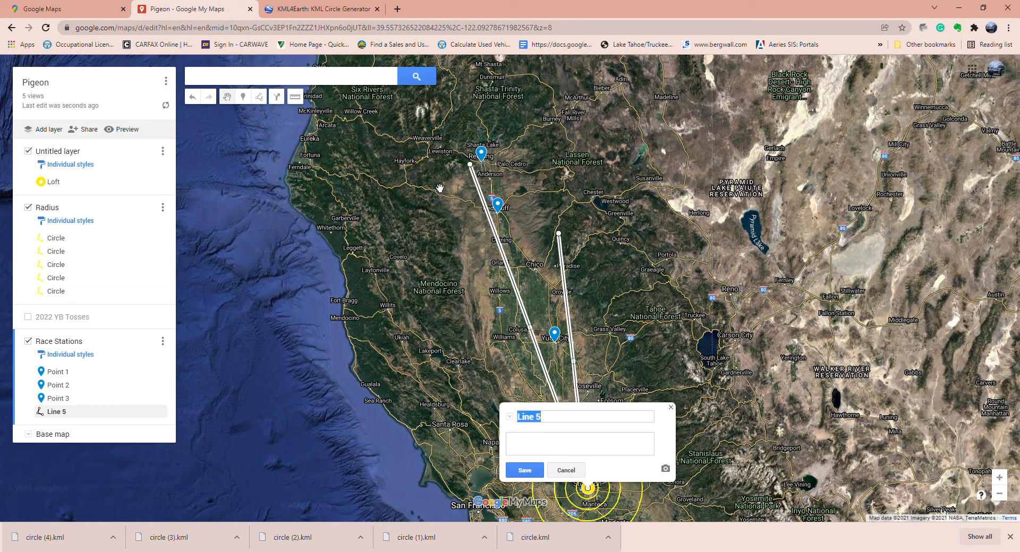
pyautogui.write('ligh')
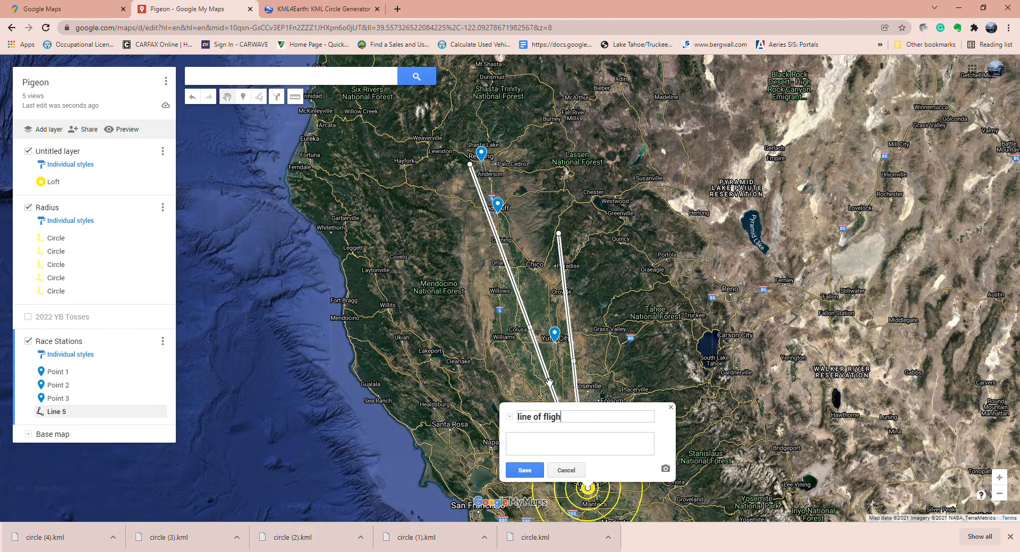
pyautogui.write('ne of flight')
pyautogui.click(525, 471)
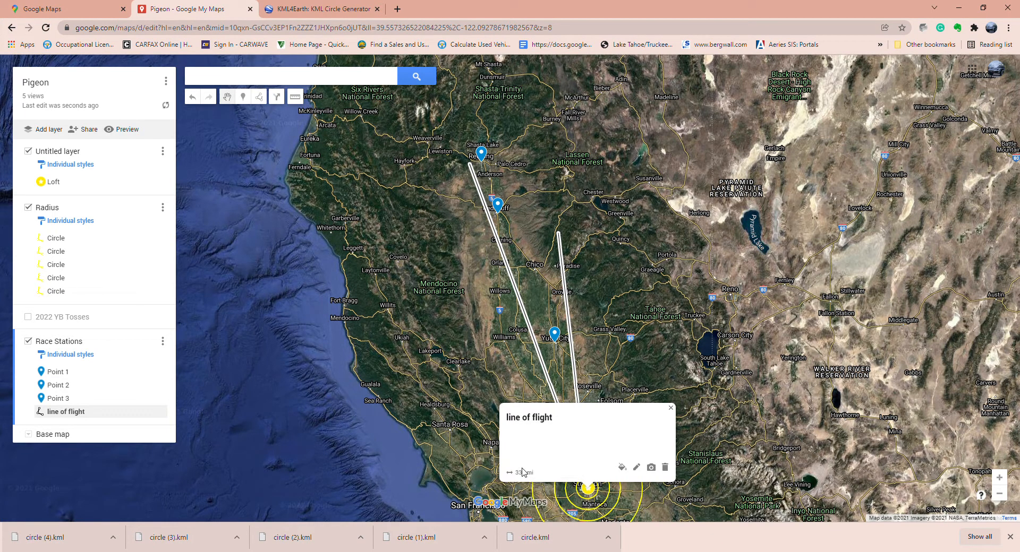
pyautogui.click(671, 408)
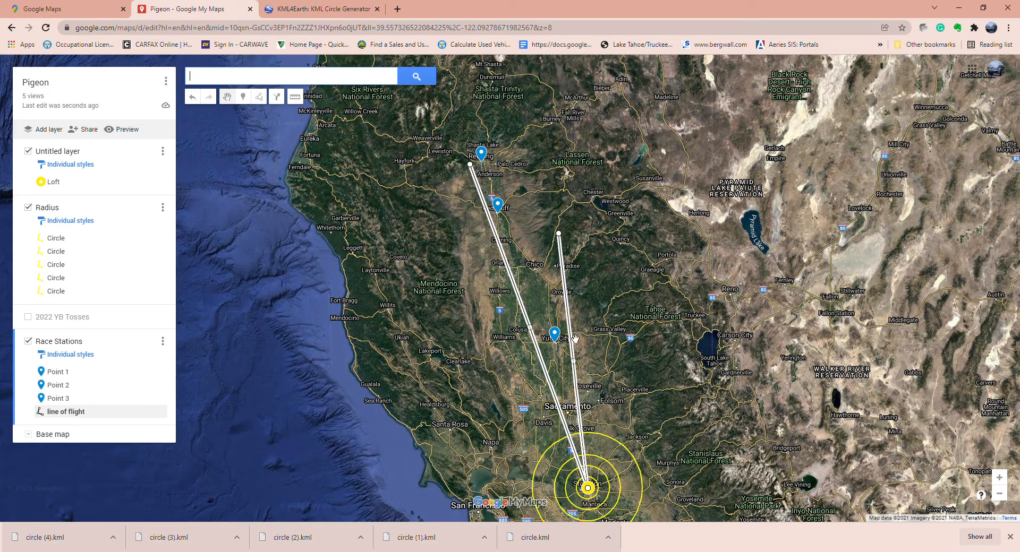
pyautogui.scroll(2, 541, 376)
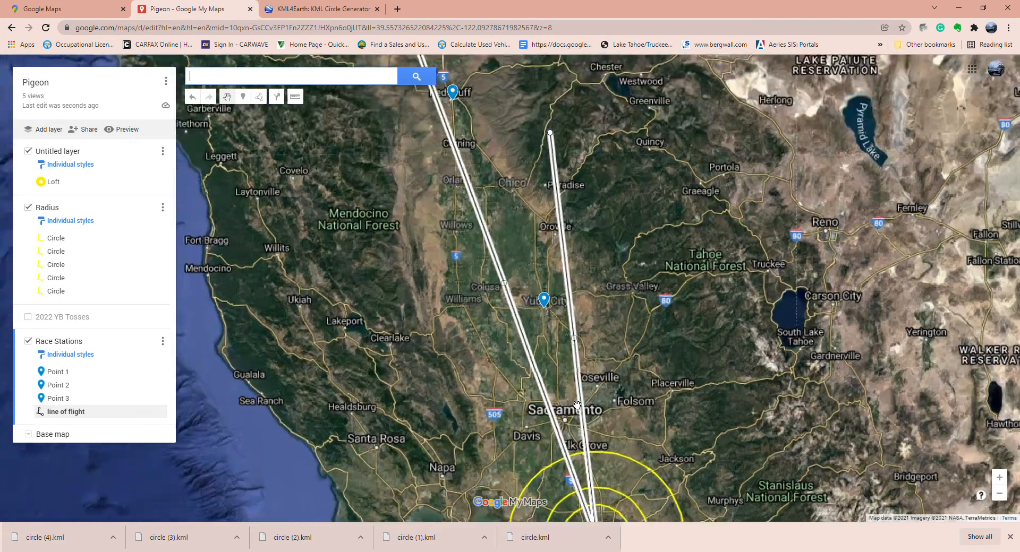
pyautogui.moveTo(615, 479); pyautogui.dragTo(614, 66)
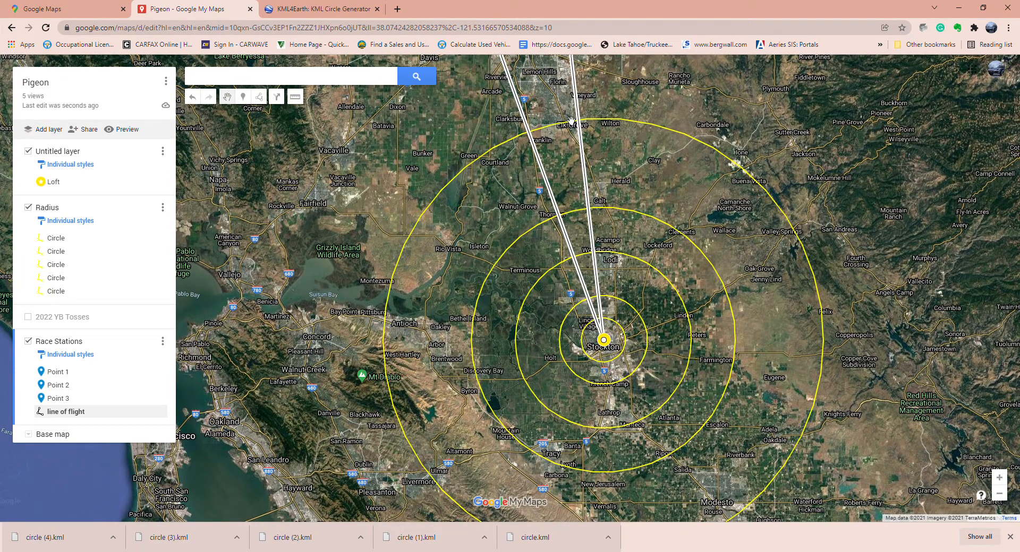
pyautogui.scroll(-1, 641, 175)
pyautogui.scroll(-1, 640, 180)
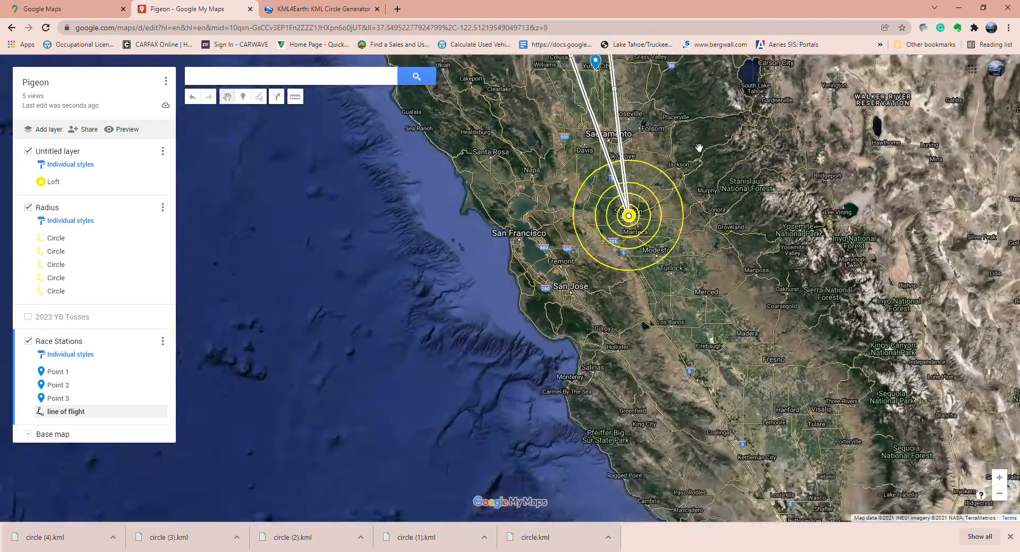
pyautogui.moveTo(466, 163); pyautogui.dragTo(468, 312)
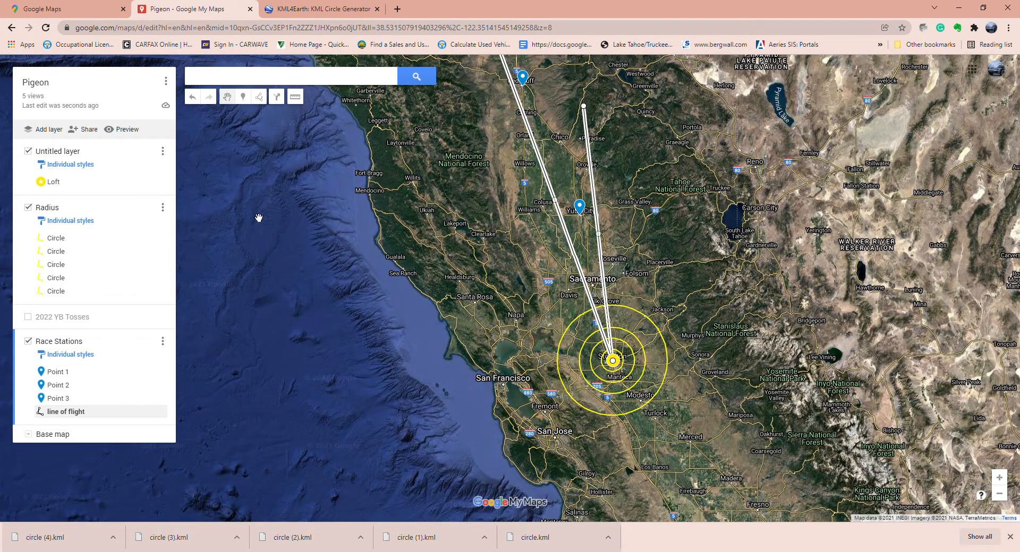
# Add a new layer to the map and name it Club Members
pyautogui.click(53, 131)
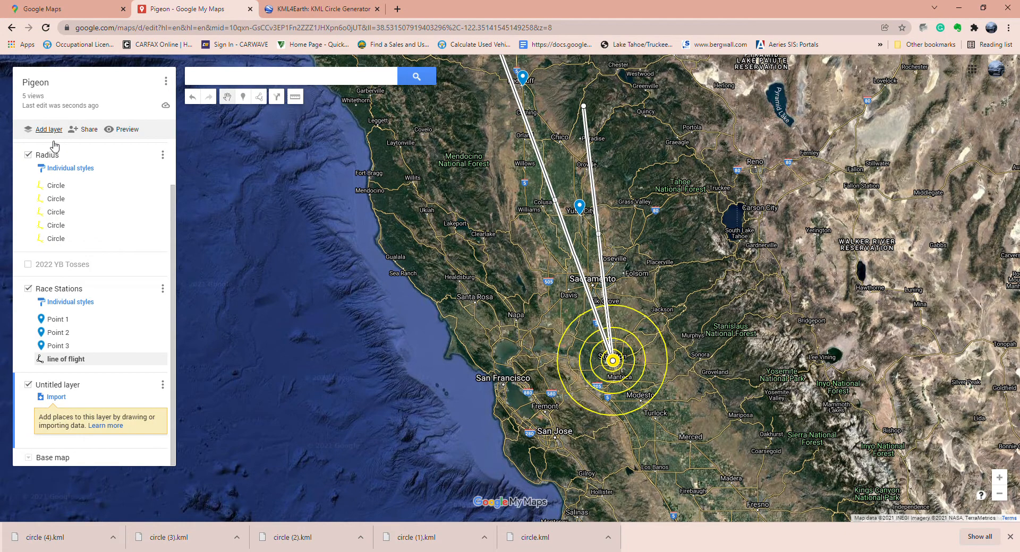
pyautogui.click(69, 386)
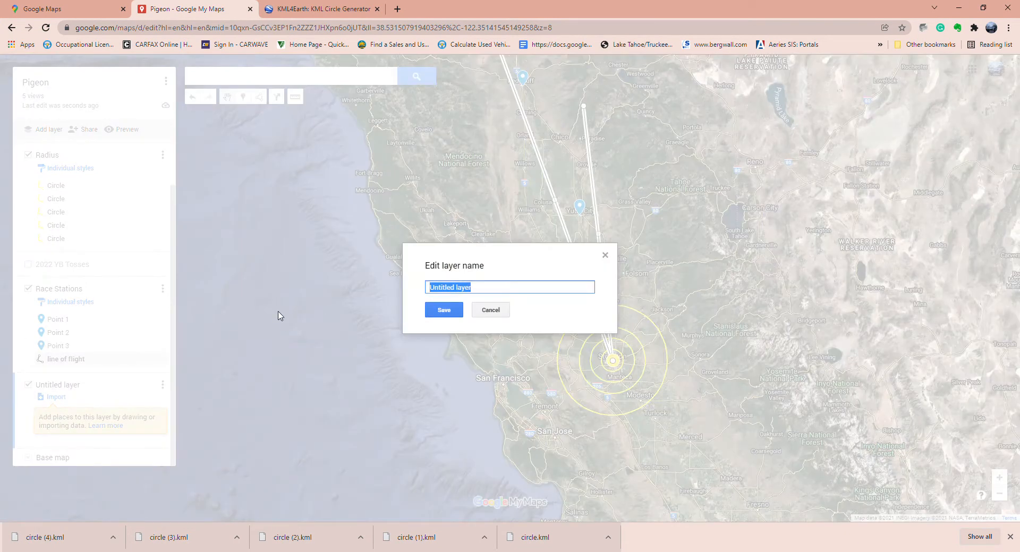
pyautogui.write('Club Members')
pyautogui.click(444, 310)
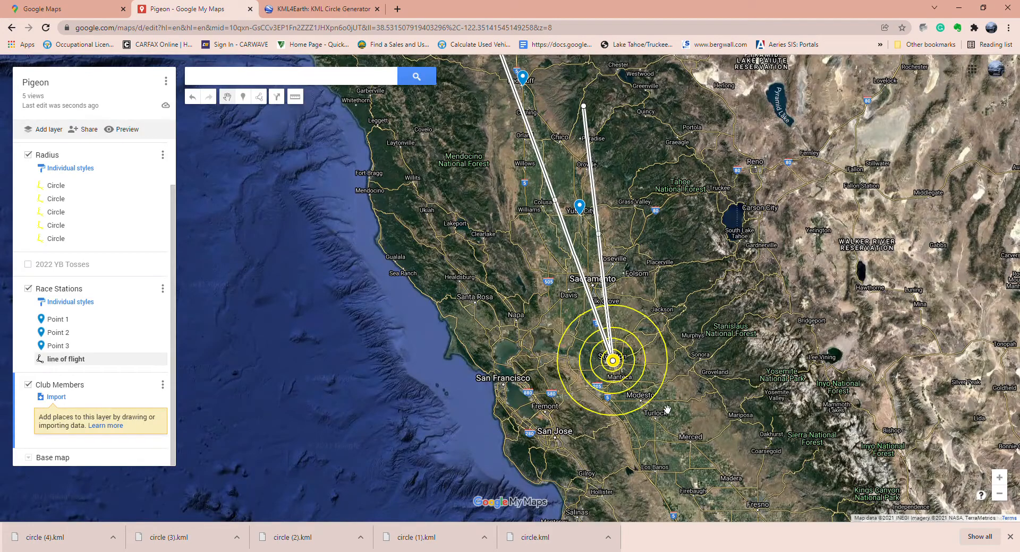
# Search the map for w harding way and choose West Harding Way in Stockton, CA
pyautogui.scroll(3, 690, 402)
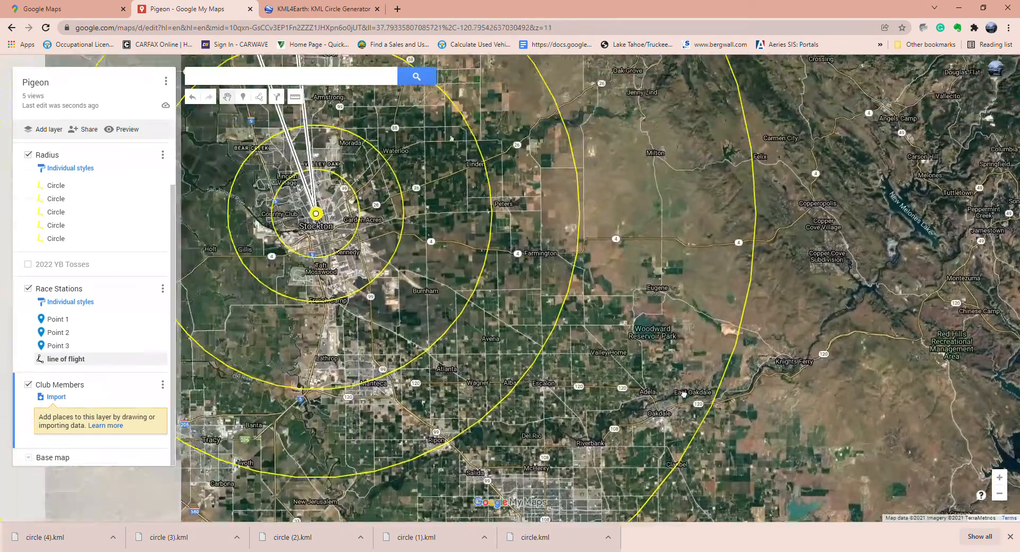
pyautogui.moveTo(683, 395); pyautogui.dragTo(852, 449)
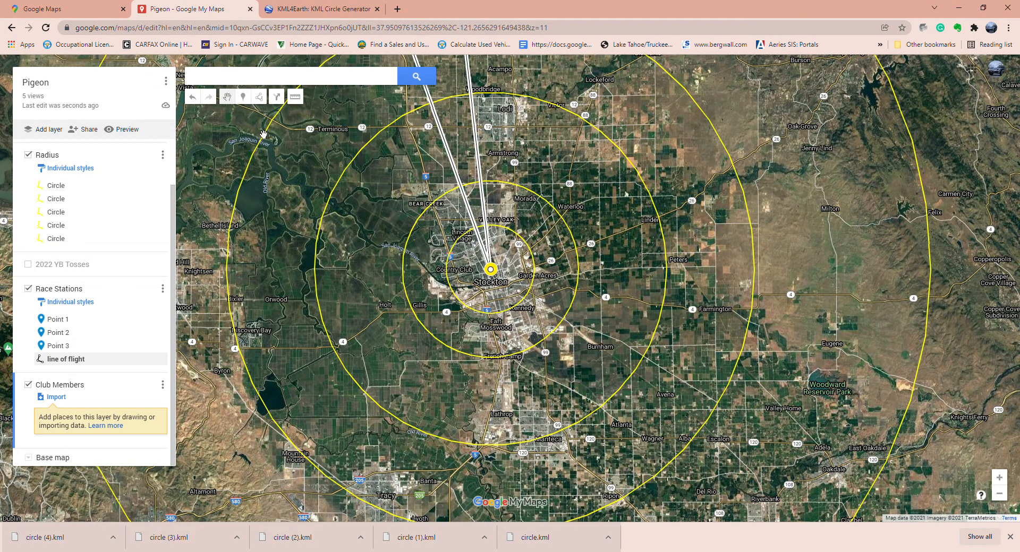
pyautogui.scroll(2, 433, 293)
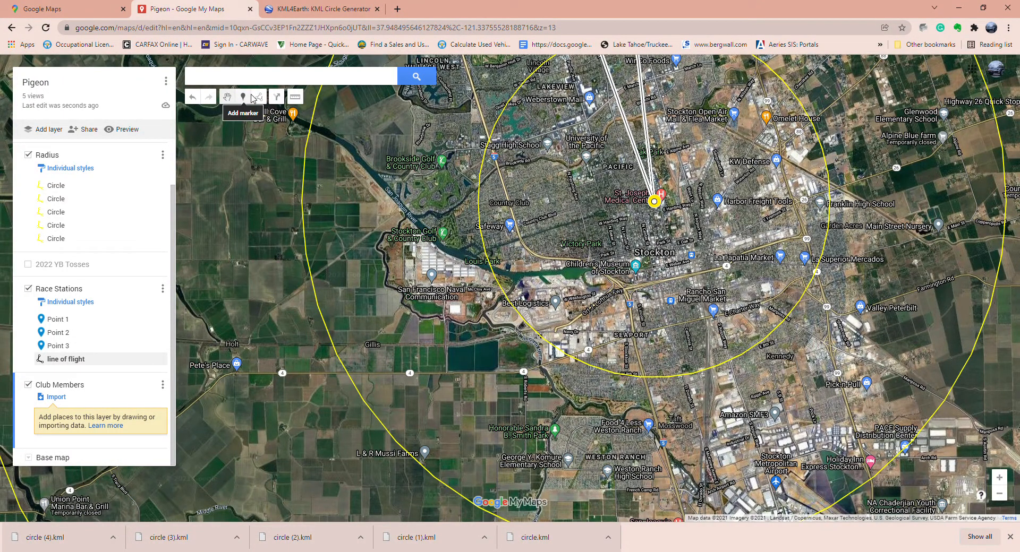
pyautogui.click(215, 80)
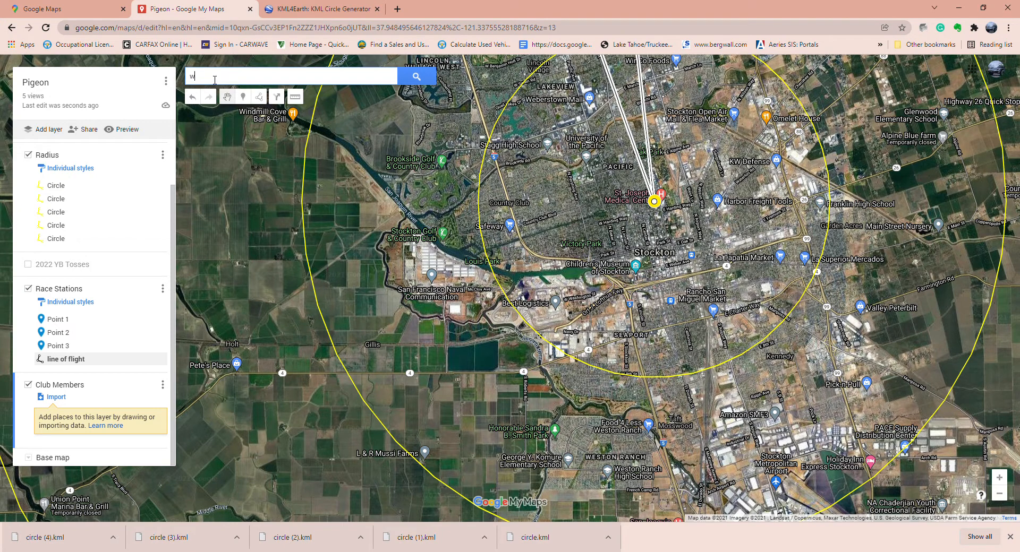
pyautogui.write('w harding way')
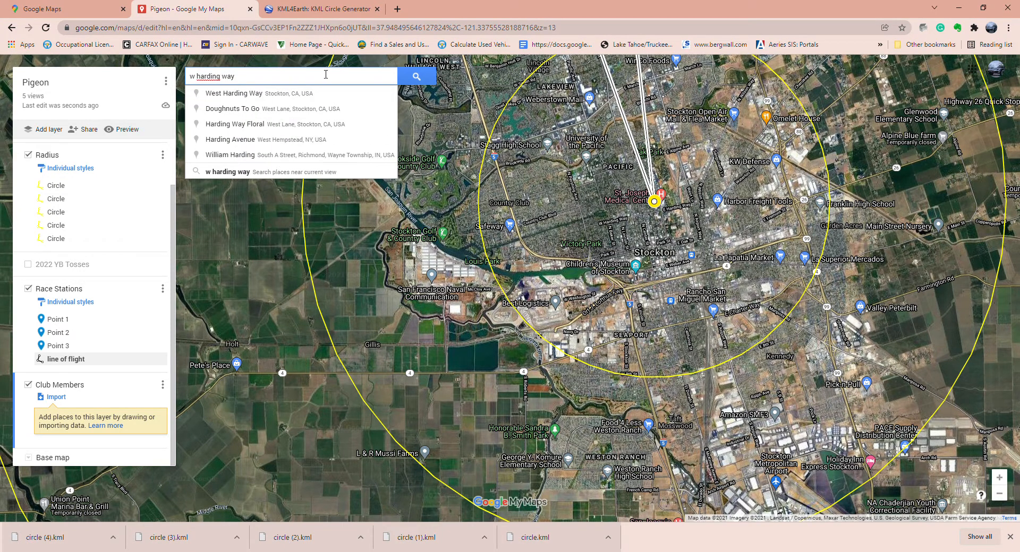
pyautogui.click(273, 93)
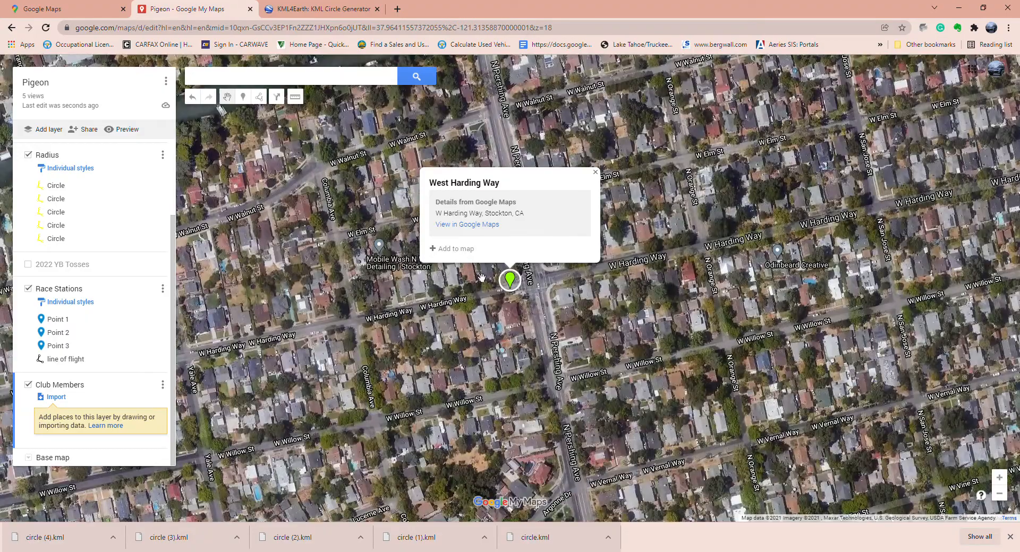
# Add the West Harding Way search result to the Club Members layer and close its details
pyautogui.click(596, 172)
pyautogui.scroll(-3, 543, 235)
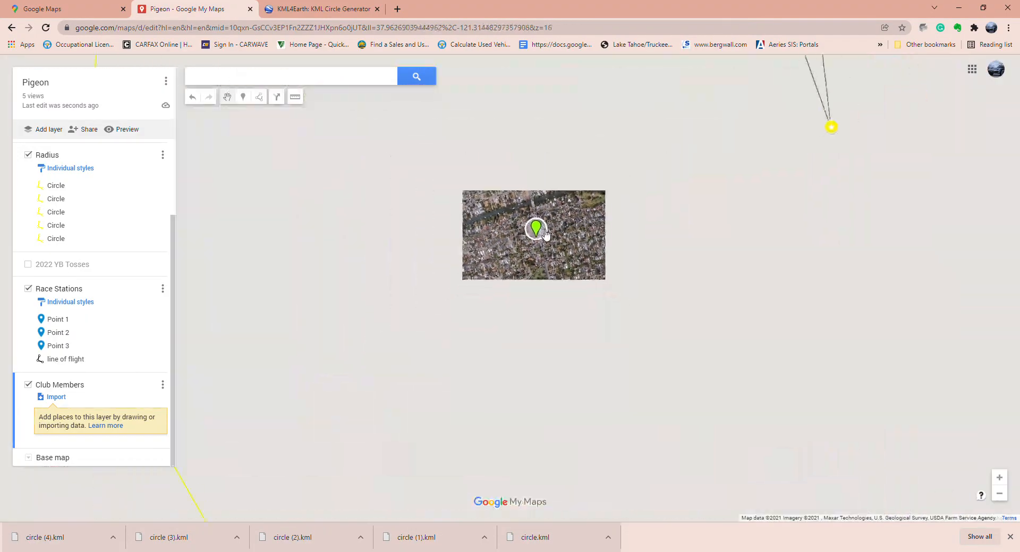
pyautogui.scroll(-1, 540, 235)
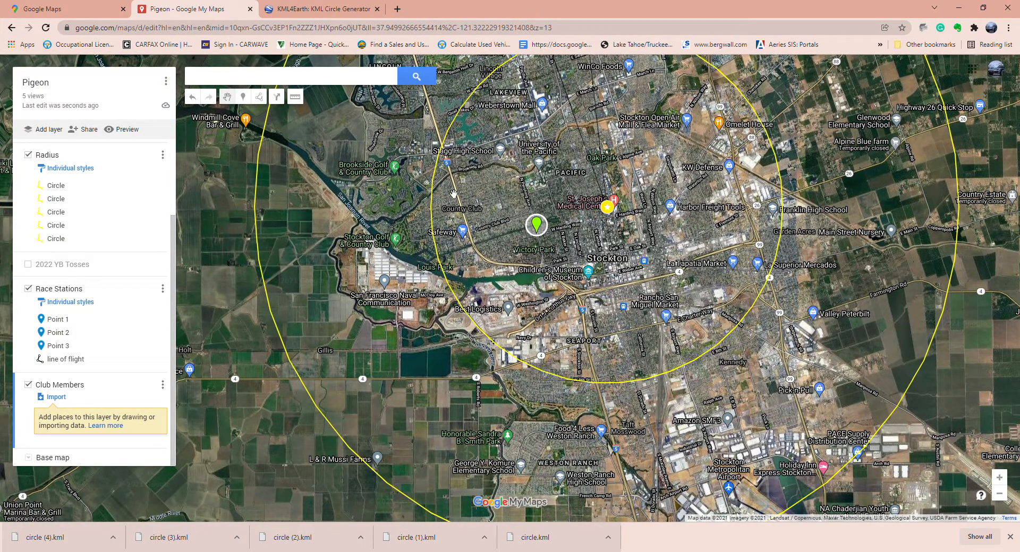
pyautogui.click(539, 225)
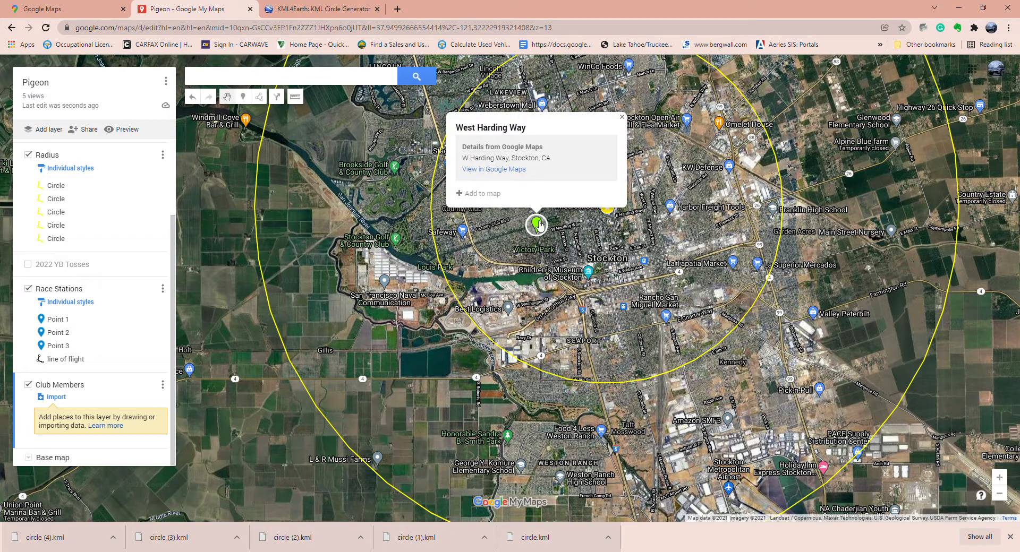
pyautogui.click(480, 194)
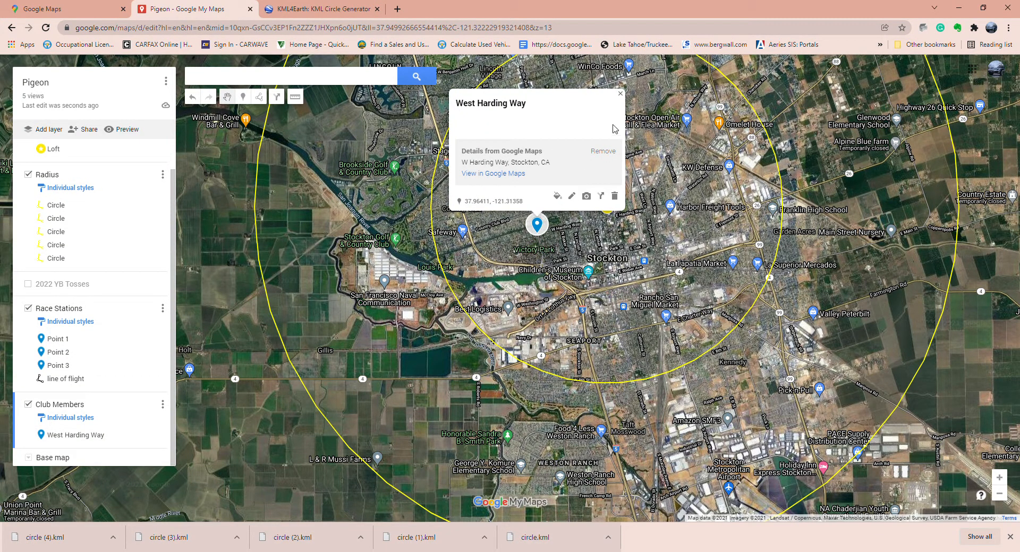
pyautogui.click(620, 93)
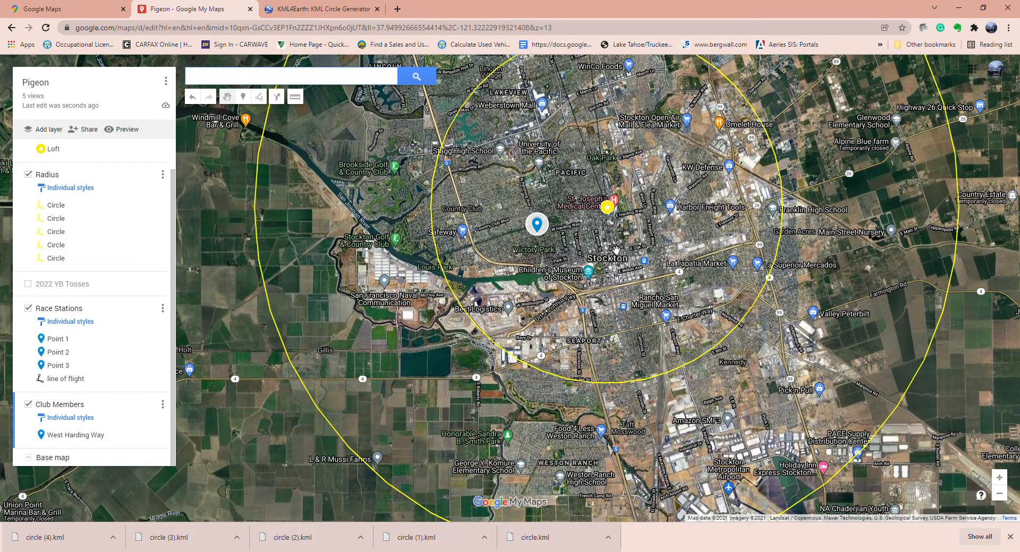
# Place two default-named markers in the Club Members layer, one just west of University of the Pacific and one at Franklin High School
pyautogui.click(243, 97)
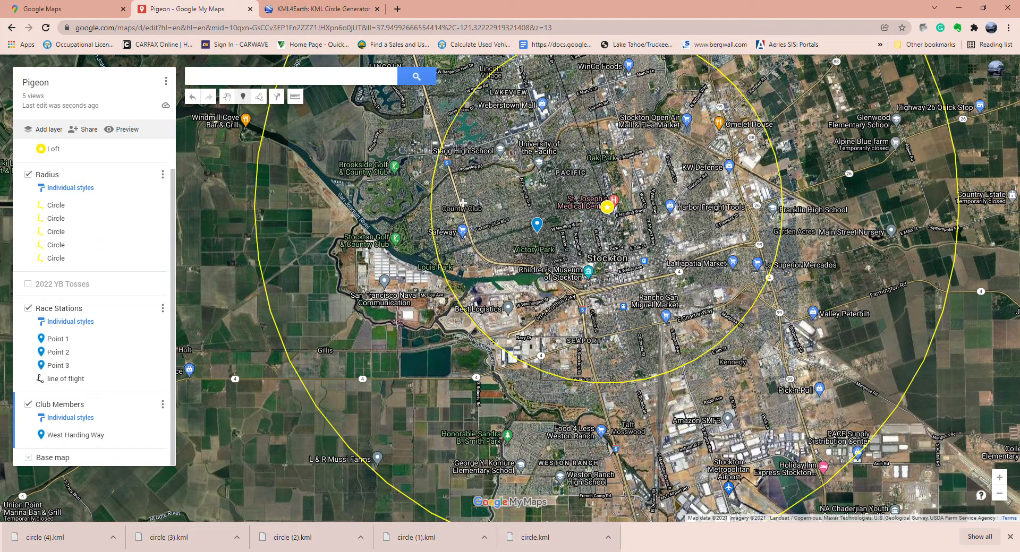
pyautogui.click(507, 170)
pyautogui.click(432, 155)
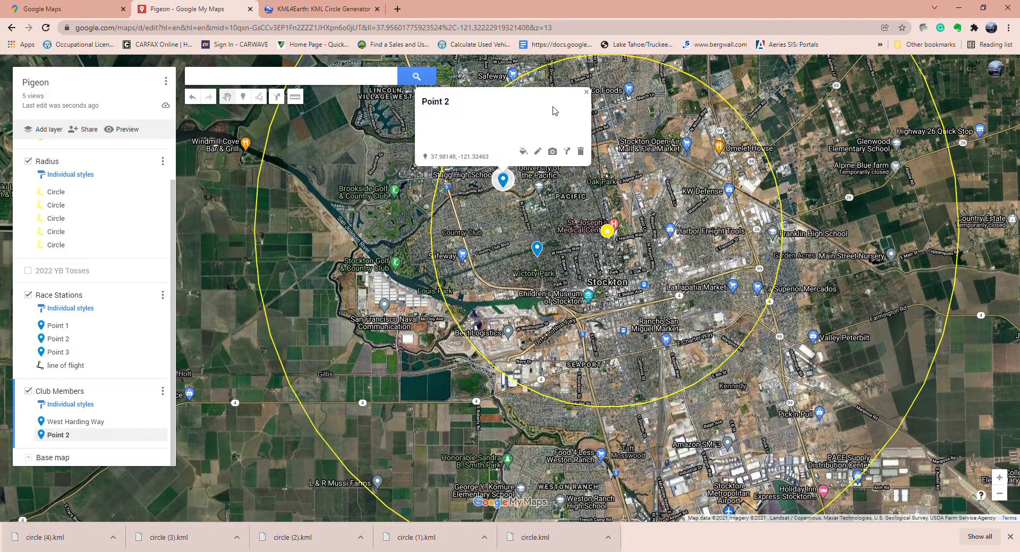
pyautogui.click(586, 91)
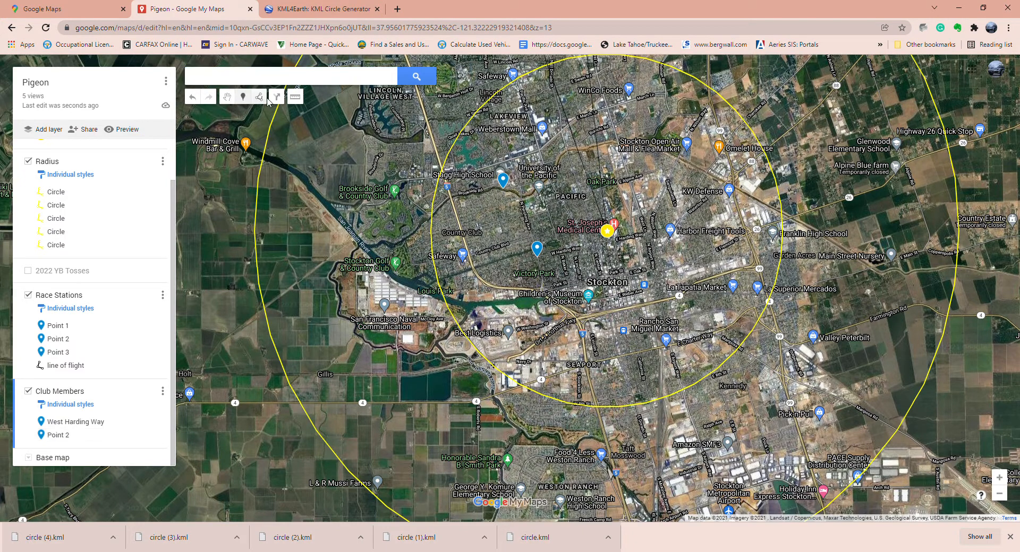
pyautogui.click(792, 244)
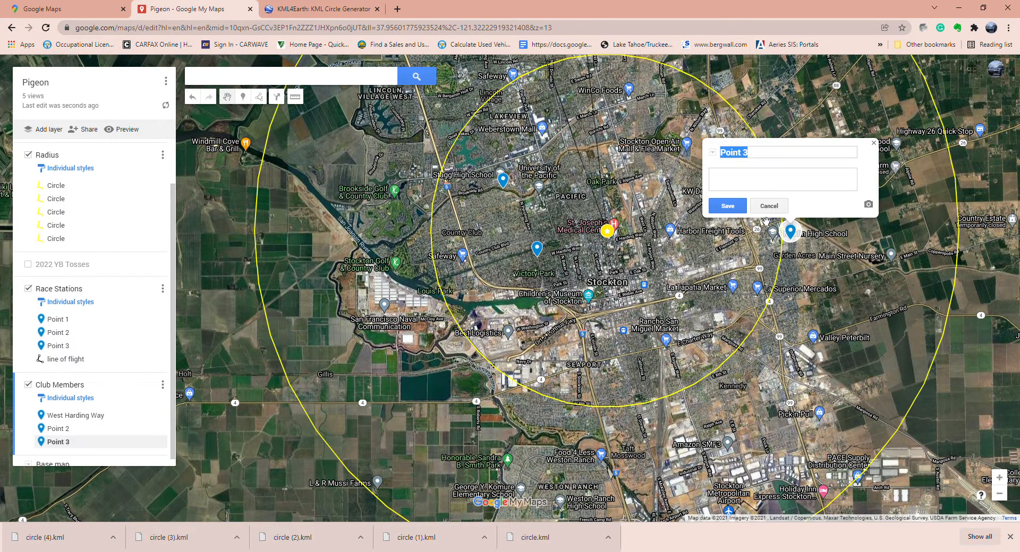
pyautogui.click(726, 205)
pyautogui.click(873, 143)
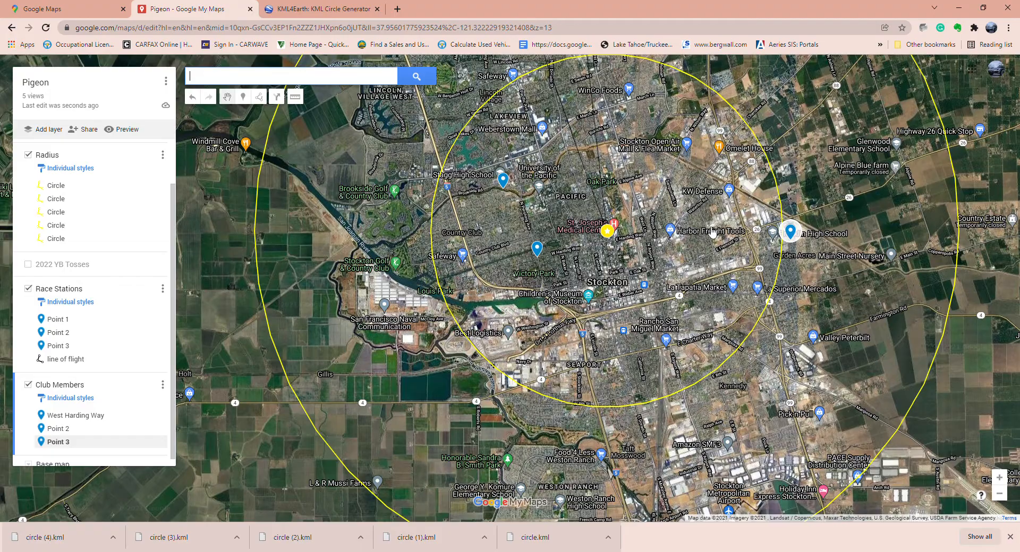
# Draw a V-shaped line from the club marker east of Stockton up to the Yuba City race station and back to the University of the Pacific marker
pyautogui.scroll(-1, 685, 225)
pyautogui.moveTo(628, 294); pyautogui.dragTo(564, 369)
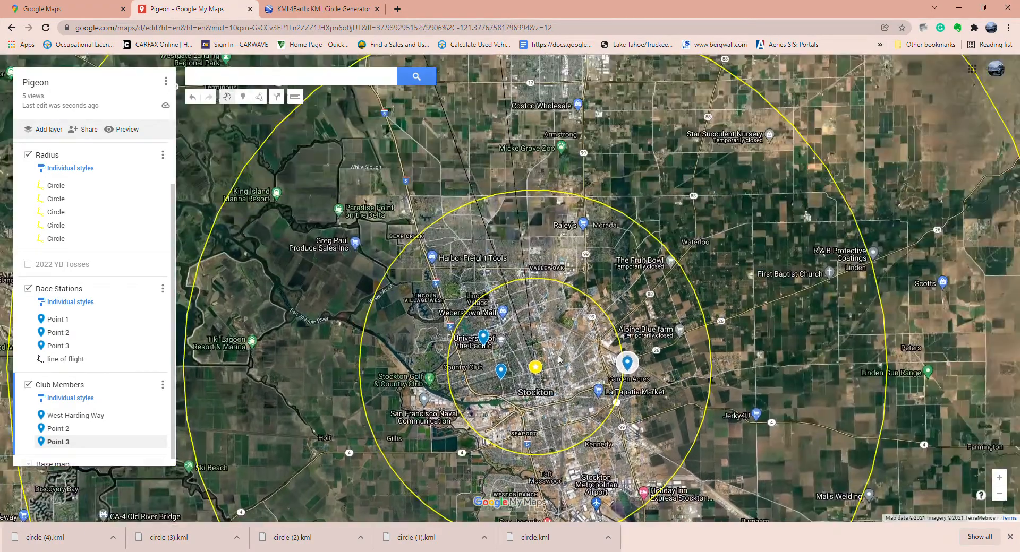
pyautogui.scroll(-2, 563, 363)
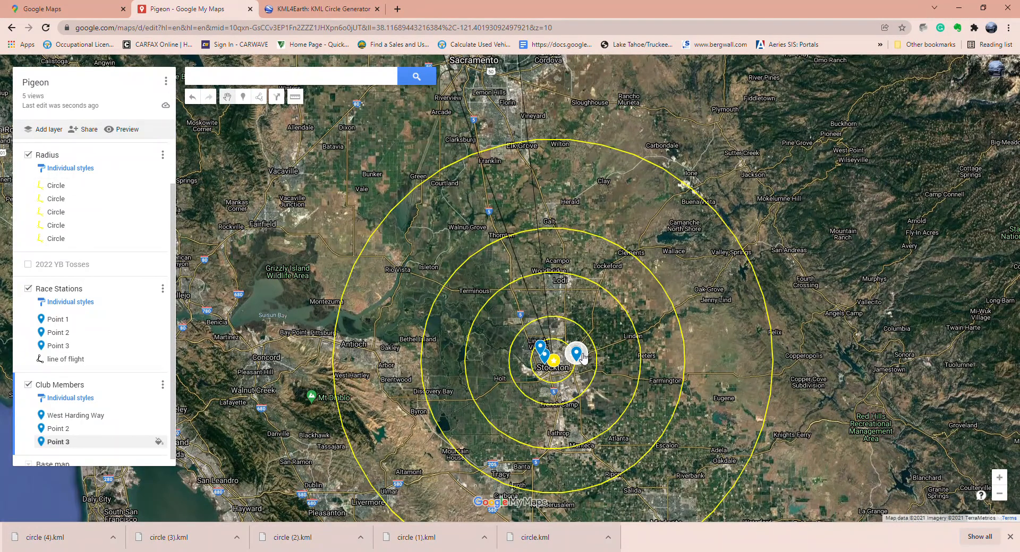
pyautogui.click(260, 98)
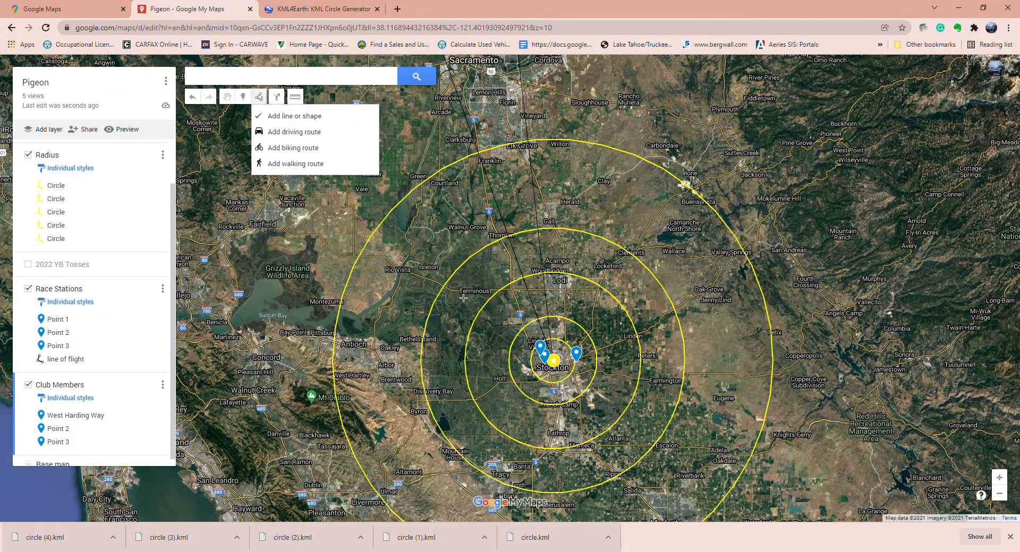
pyautogui.click(576, 361)
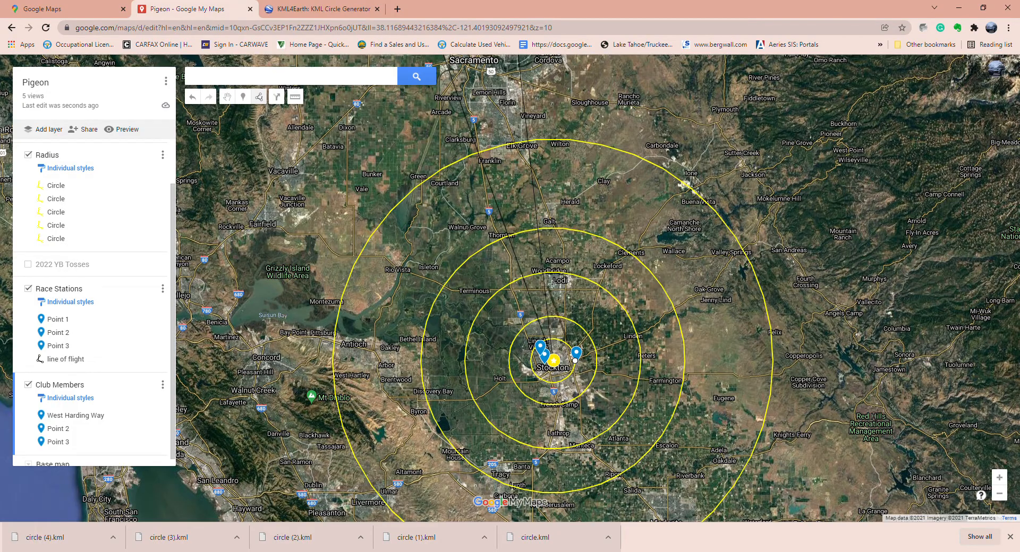
pyautogui.scroll(-3, 529, 102)
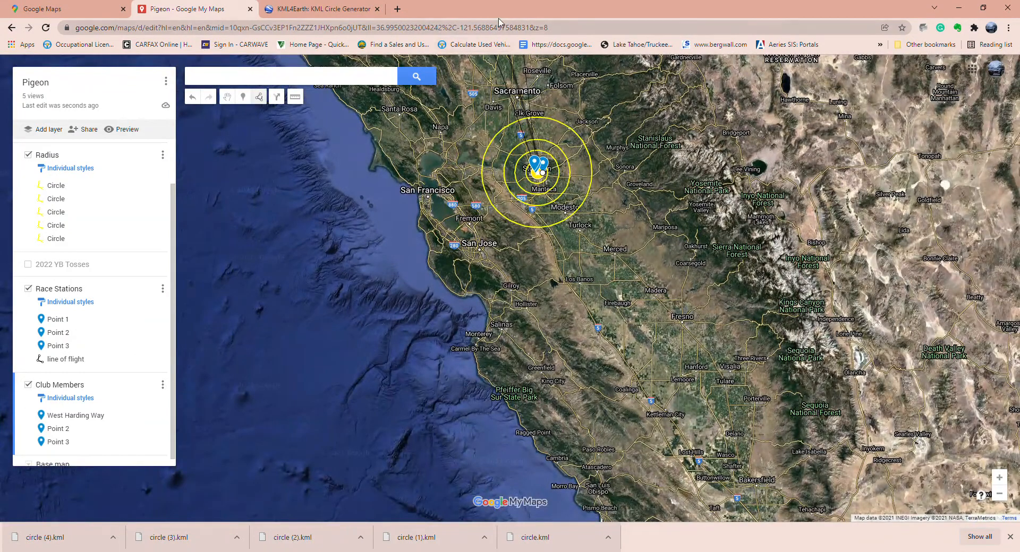
pyautogui.moveTo(498, 55)
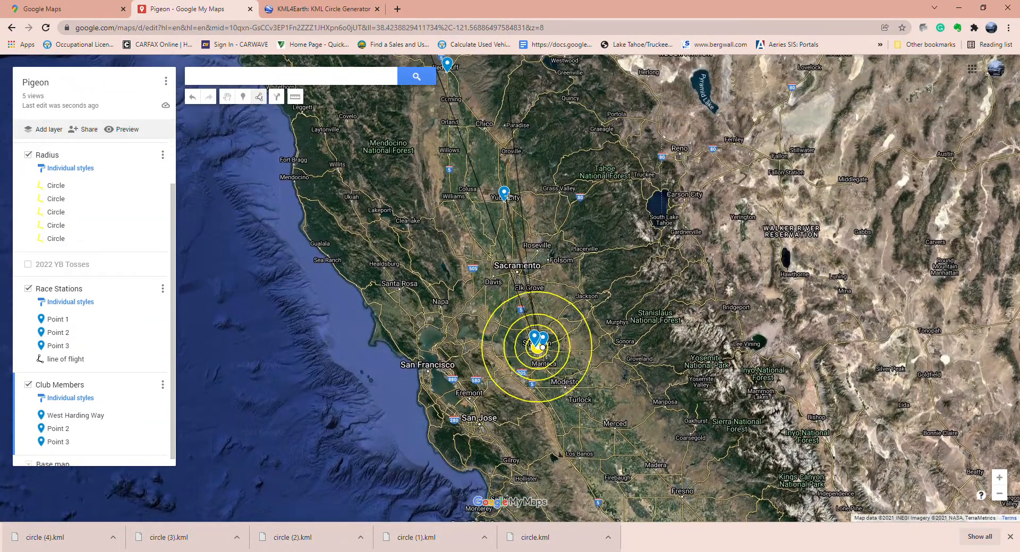
pyautogui.click(506, 198)
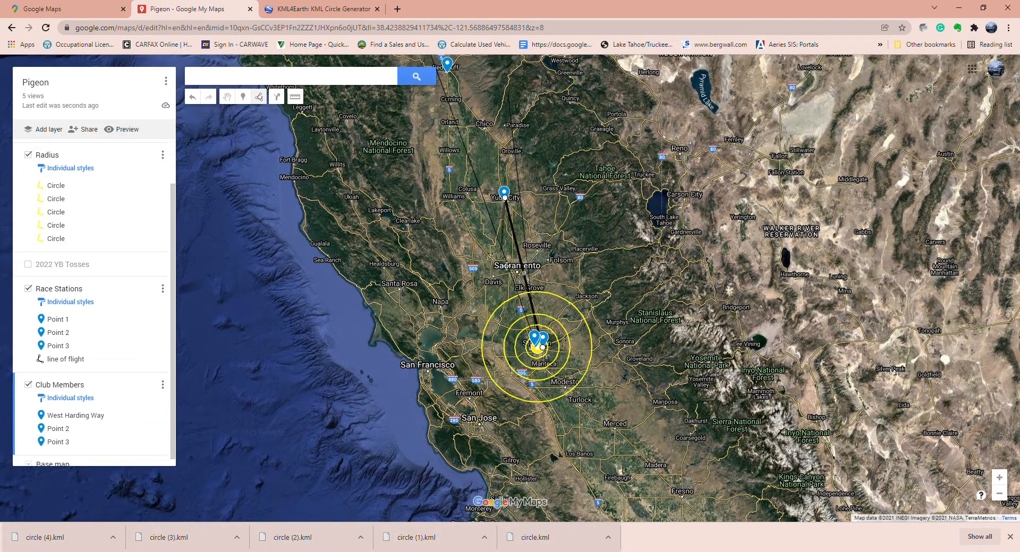
pyautogui.scroll(5, 531, 350)
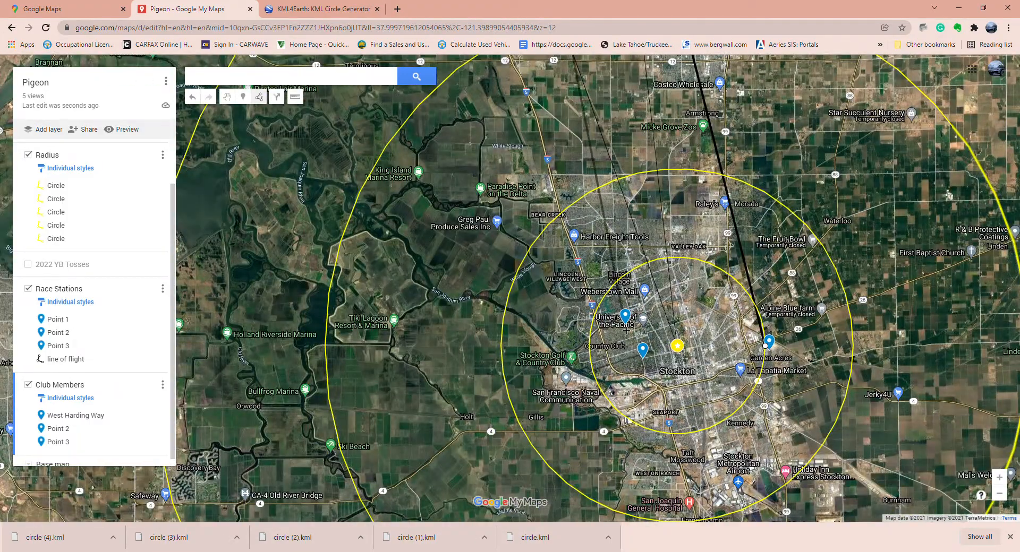
pyautogui.click(625, 327)
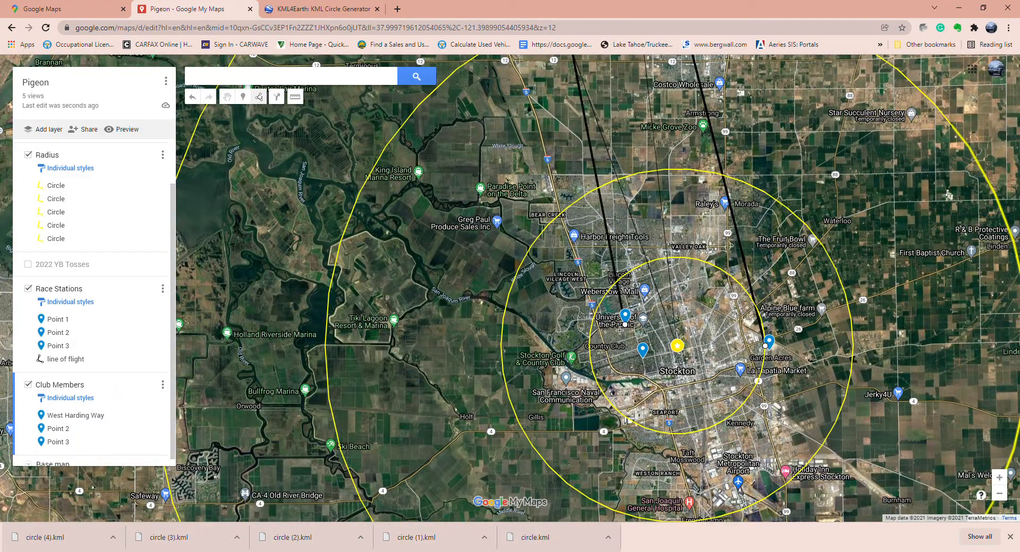
pyautogui.doubleClick(614, 331)
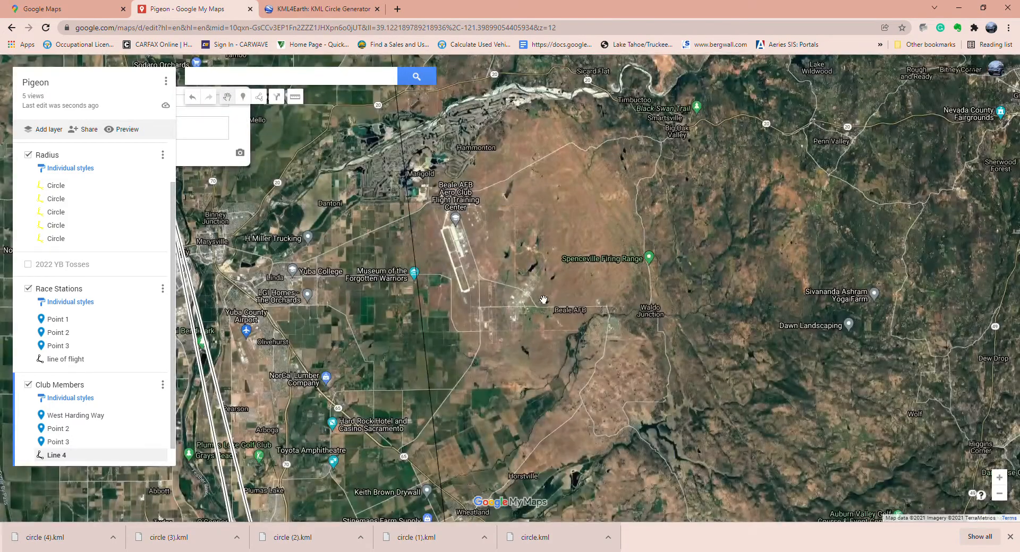
# Name the new line in the Club Members layer line of flight club and save it
pyautogui.scroll(-2, 482, 274)
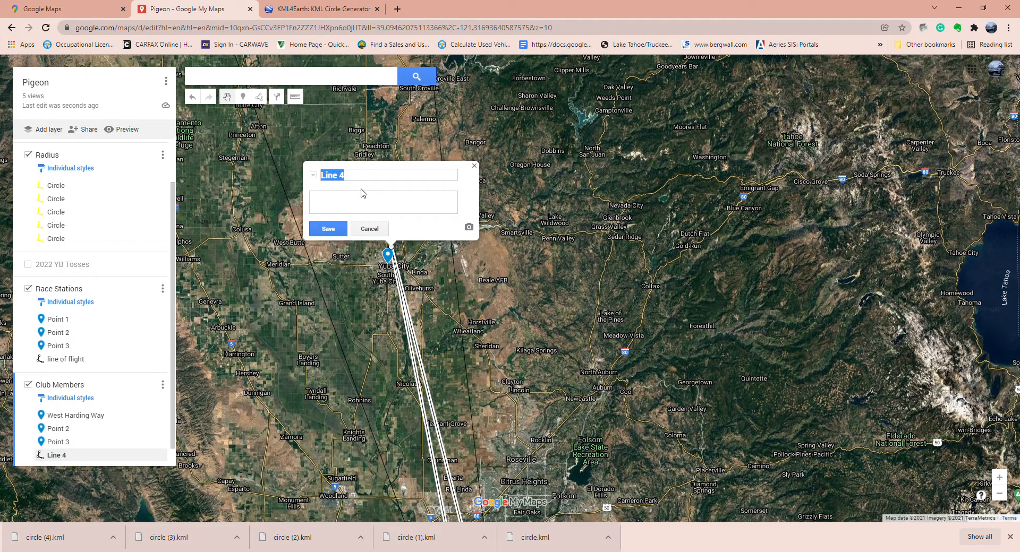
pyautogui.press('BackSpace')
pyautogui.write('line of flight club')
pyautogui.click(328, 228)
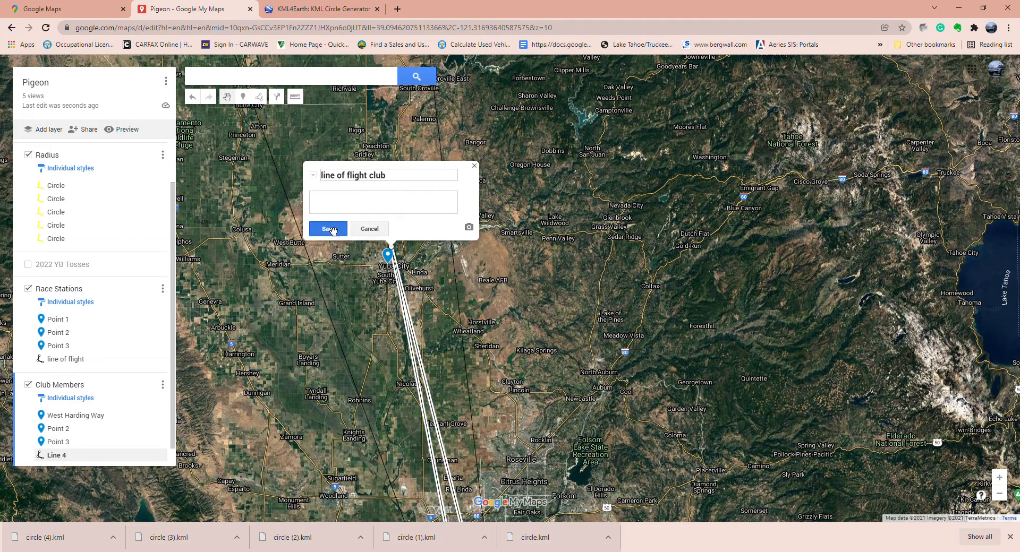
# Move the two southern endpoints of line of flight club outward from Stockton, one just east of Discovery Bay and one just west of Farmington
pyautogui.moveTo(523, 346); pyautogui.dragTo(513, 119)
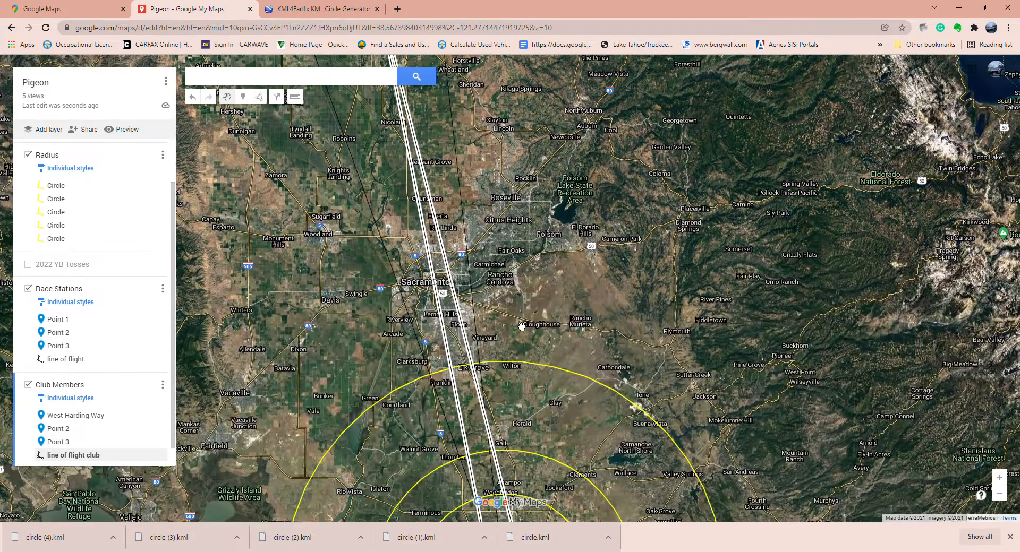
pyautogui.moveTo(561, 349); pyautogui.dragTo(541, 199)
pyautogui.scroll(2, 518, 347)
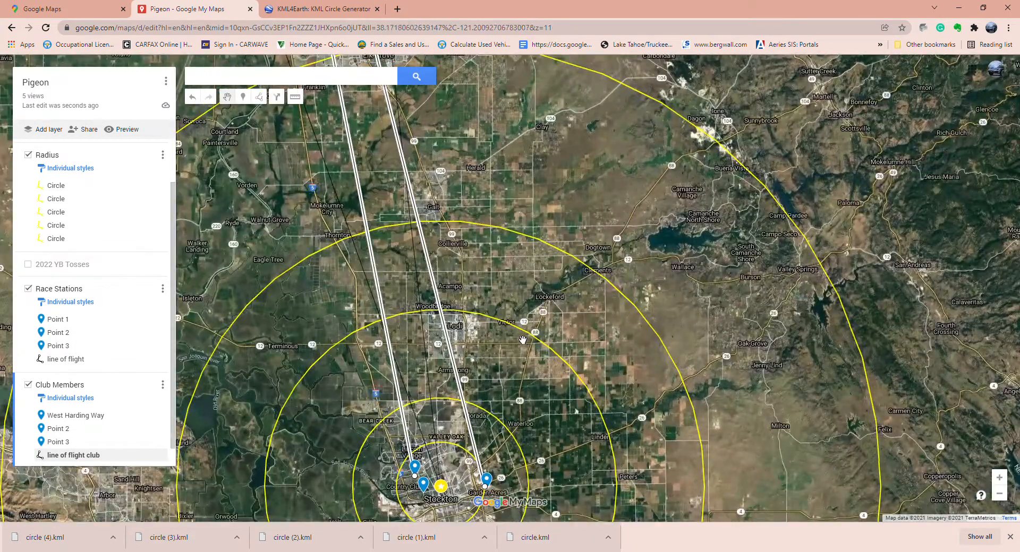
pyautogui.moveTo(453, 494); pyautogui.dragTo(483, 292)
pyautogui.scroll(2, 483, 291)
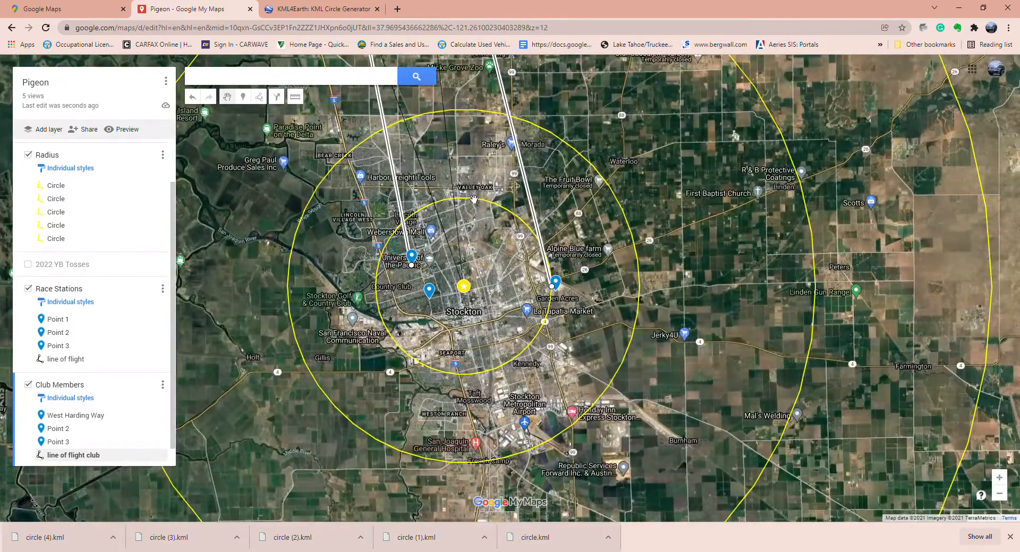
pyautogui.scroll(-2, 485, 215)
pyautogui.moveTo(485, 216); pyautogui.dragTo(523, 333)
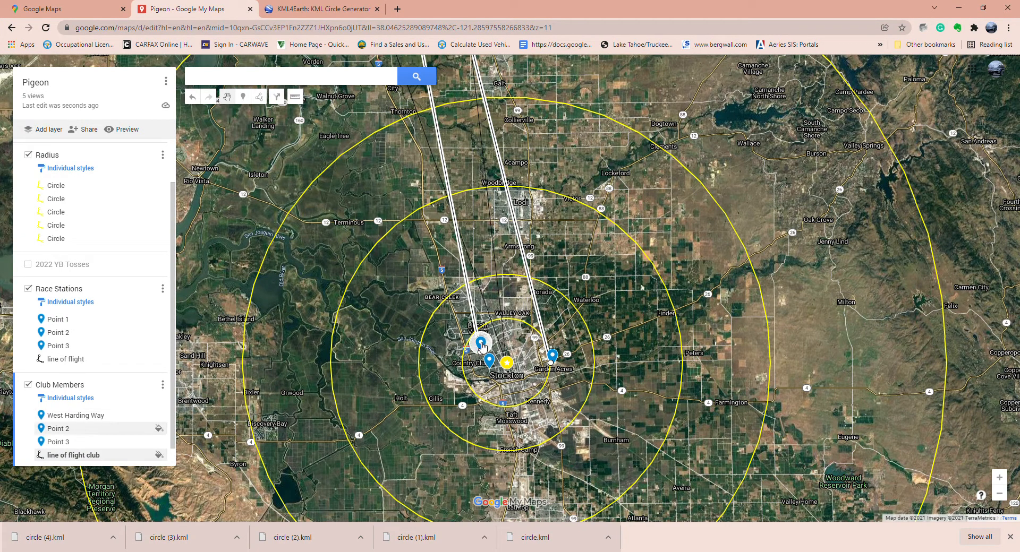
pyautogui.moveTo(483, 354); pyautogui.dragTo(368, 445)
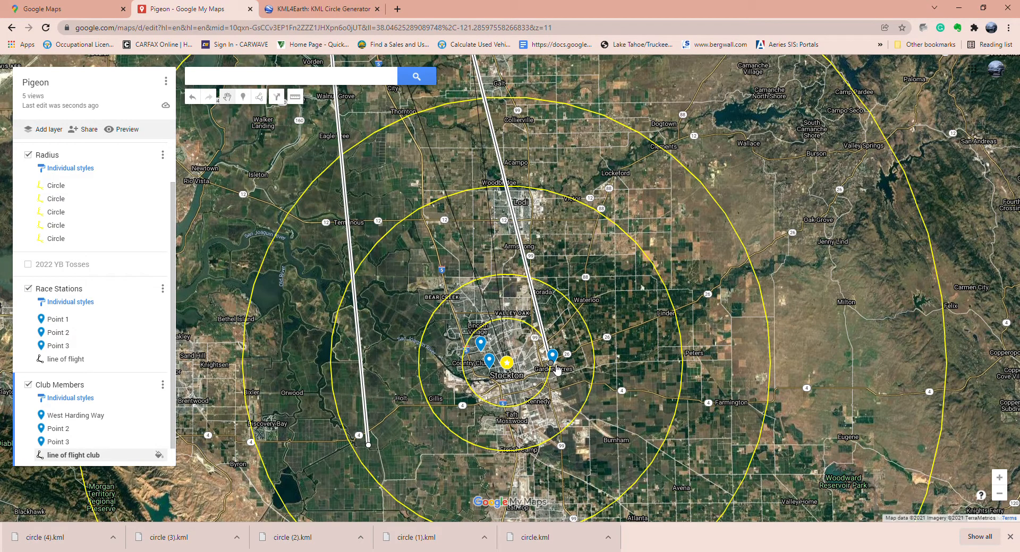
pyautogui.moveTo(554, 366); pyautogui.dragTo(703, 420)
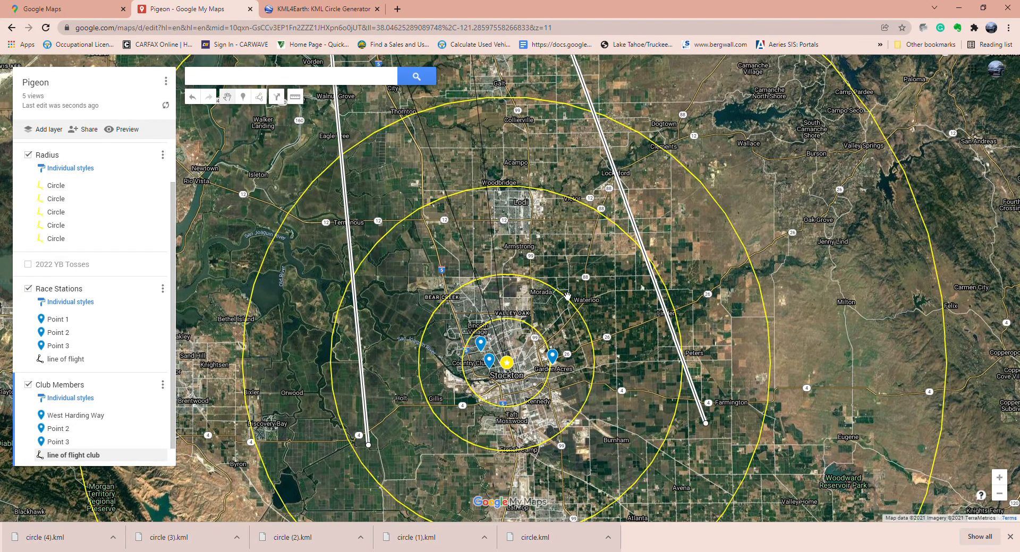
pyautogui.scroll(-1, 563, 307)
pyautogui.scroll(-1, 563, 307)
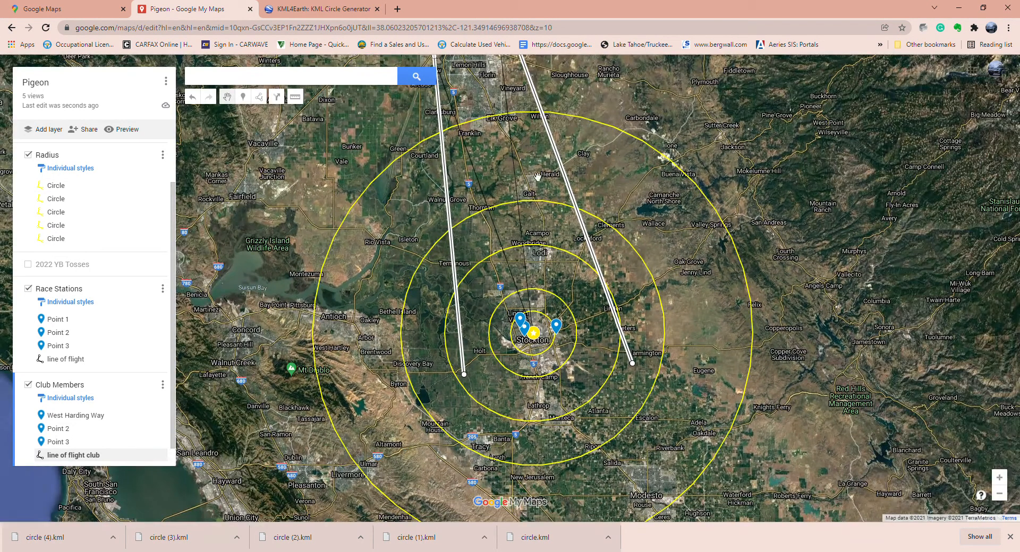